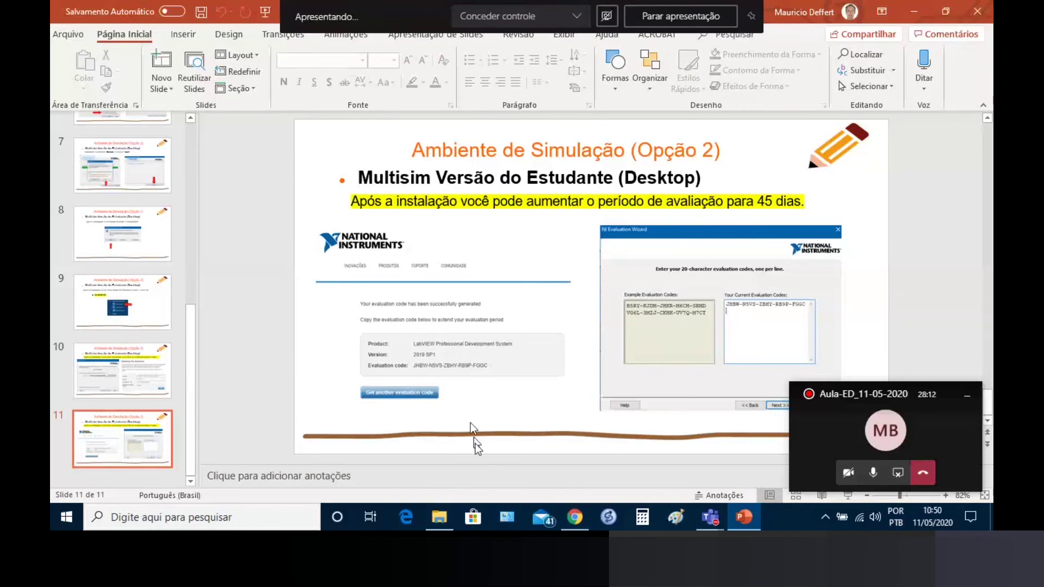
Step: Switch to Chrome and open multisim.com in a new tab
left_click(575, 517)
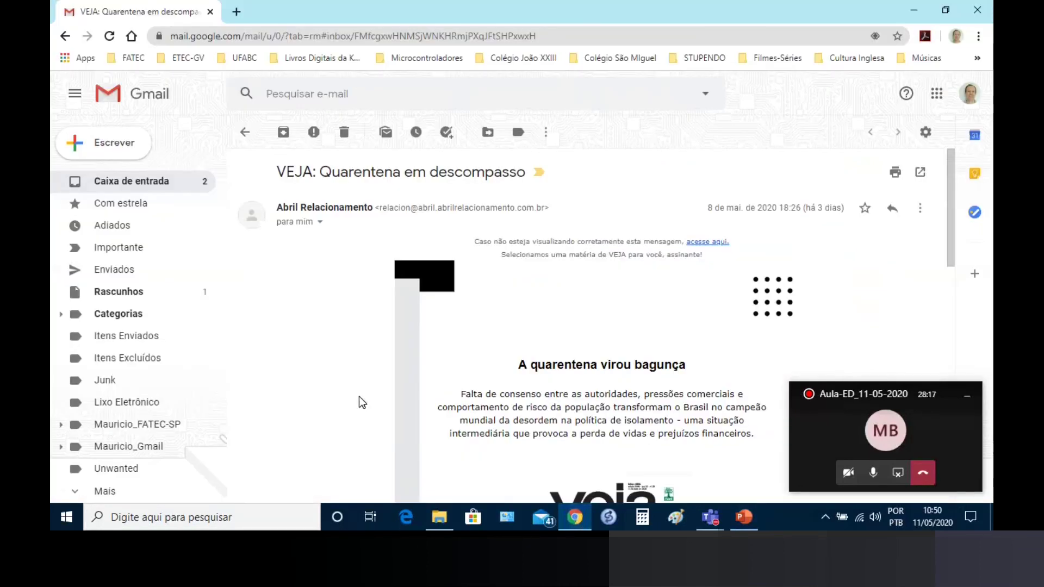
left_click(236, 11)
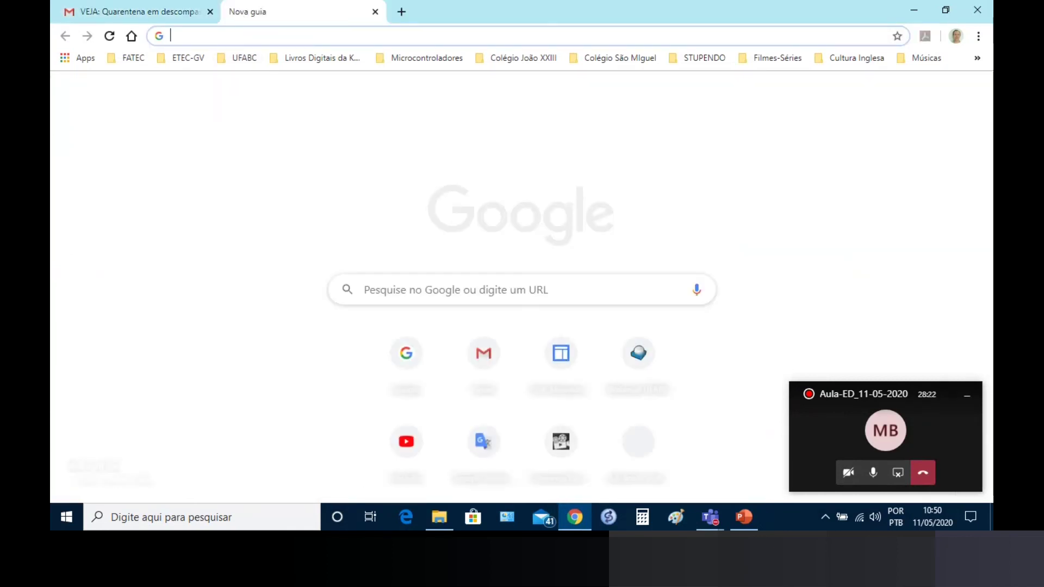
type("mu")
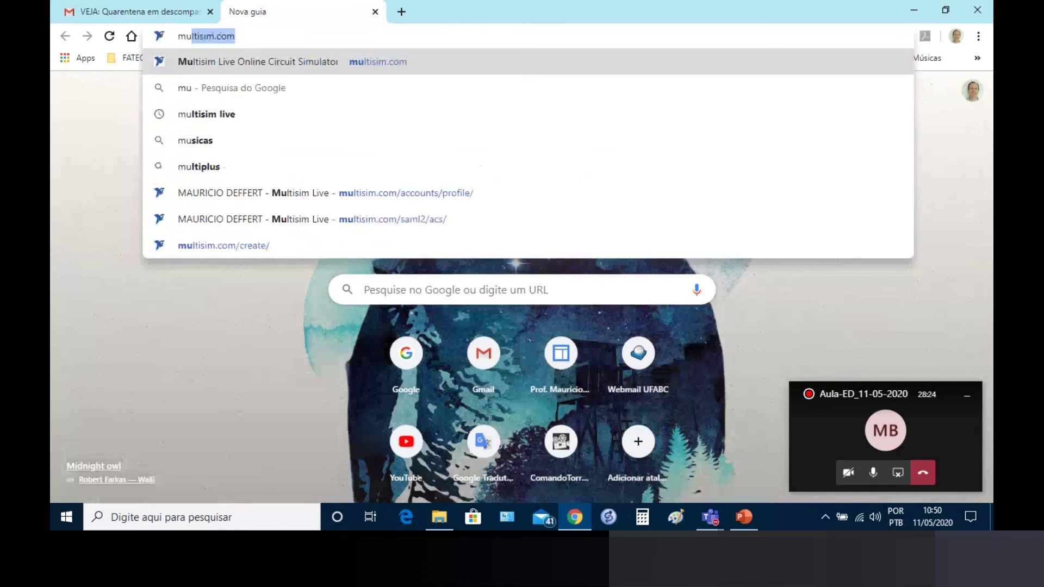
type("l")
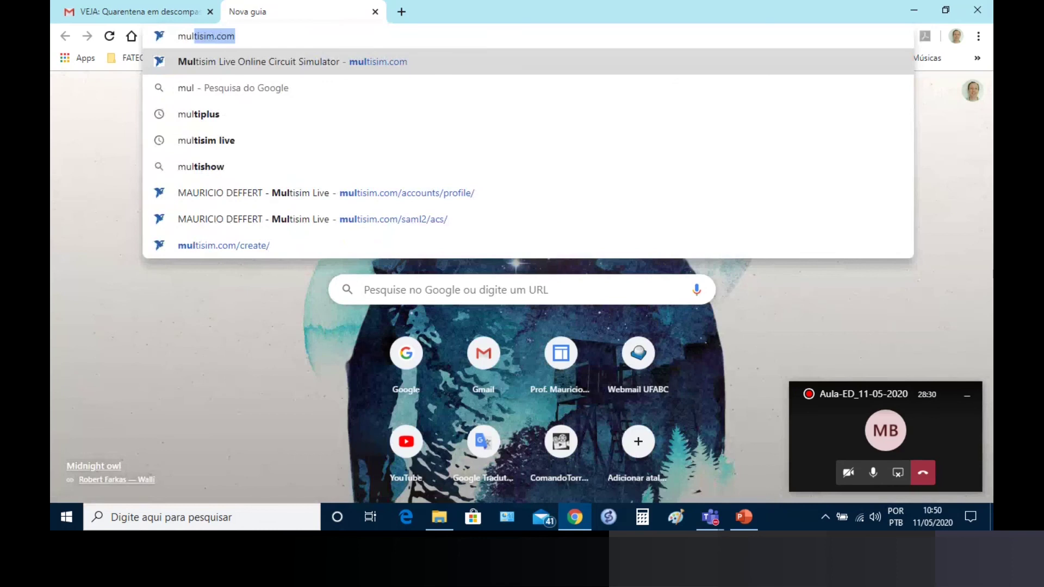
key("Return")
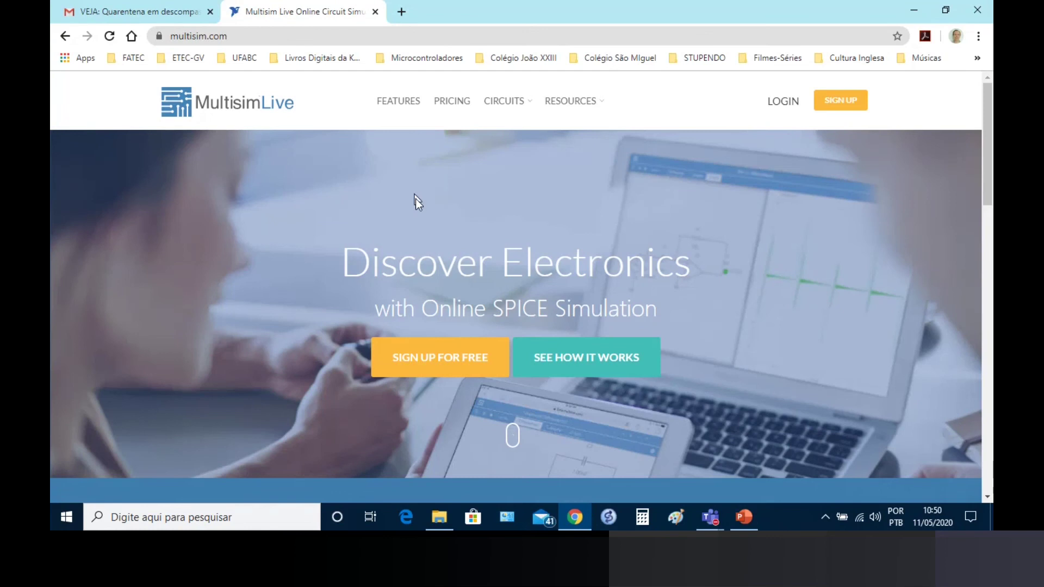
Step: Log in to the NI user account with the account password and create a new blank circuit
left_click(783, 106)
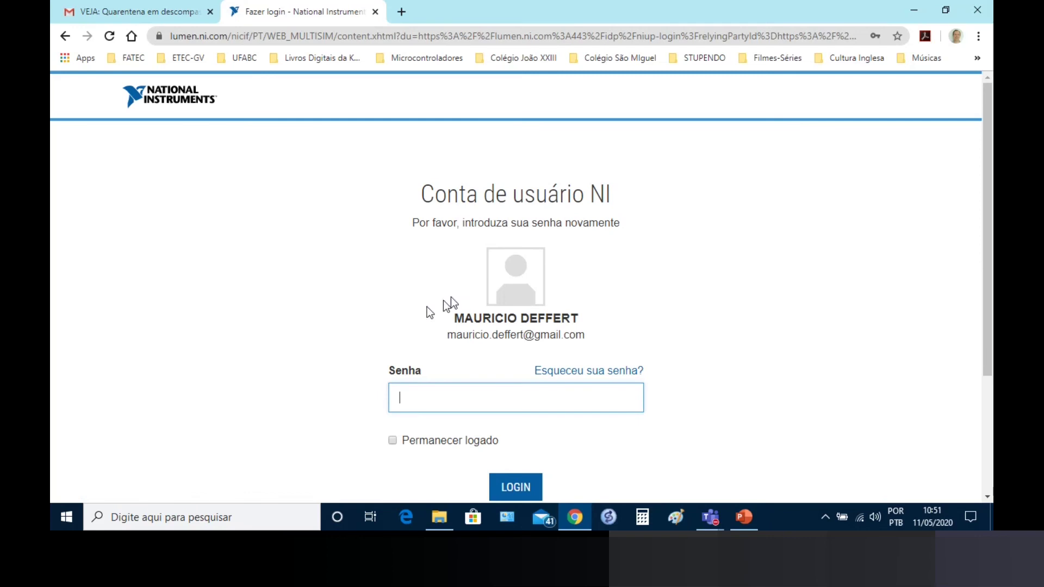
left_click(415, 399)
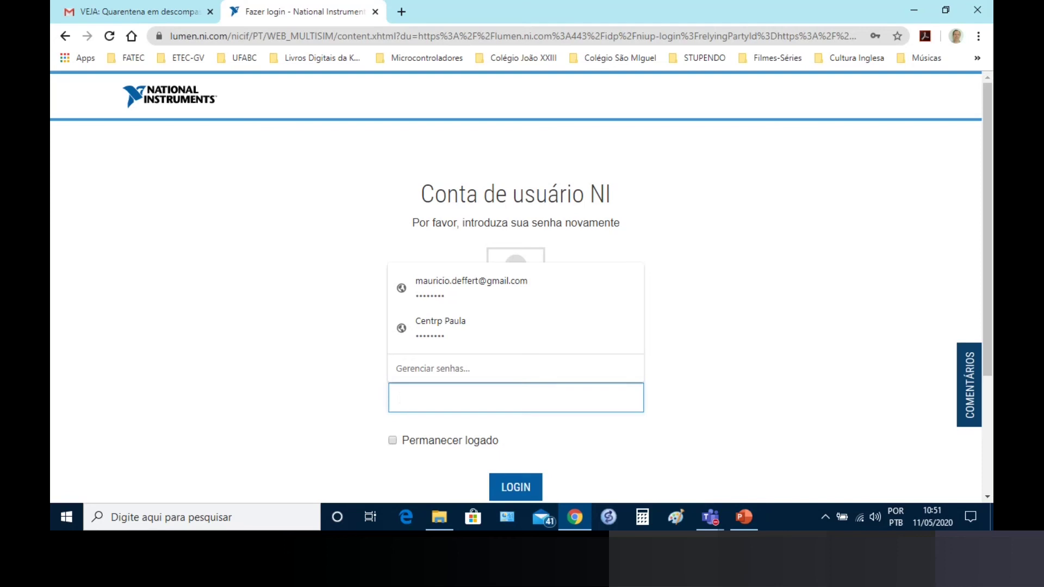
type("•••")
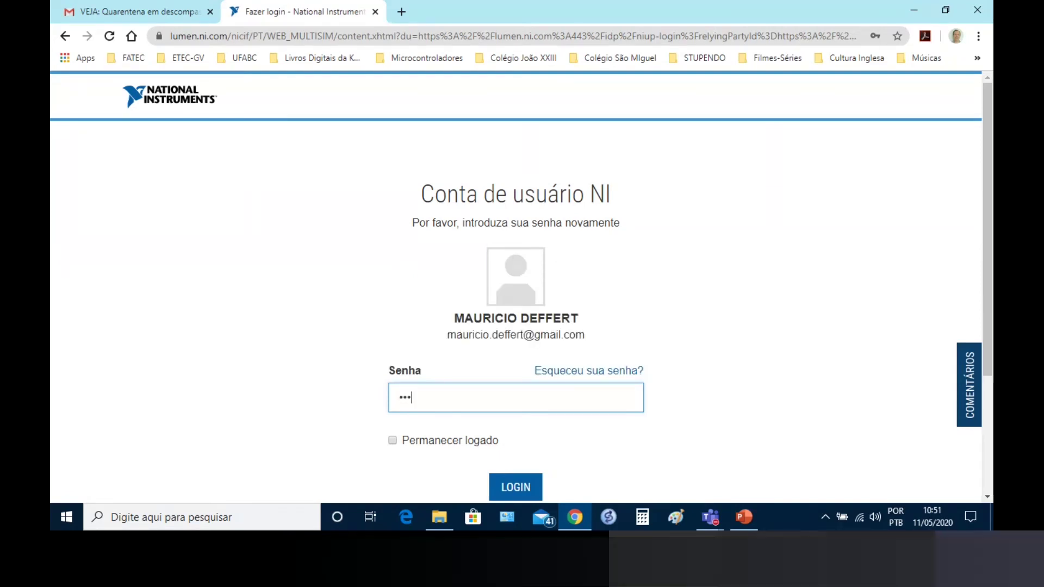
type("•••••")
left_click(511, 493)
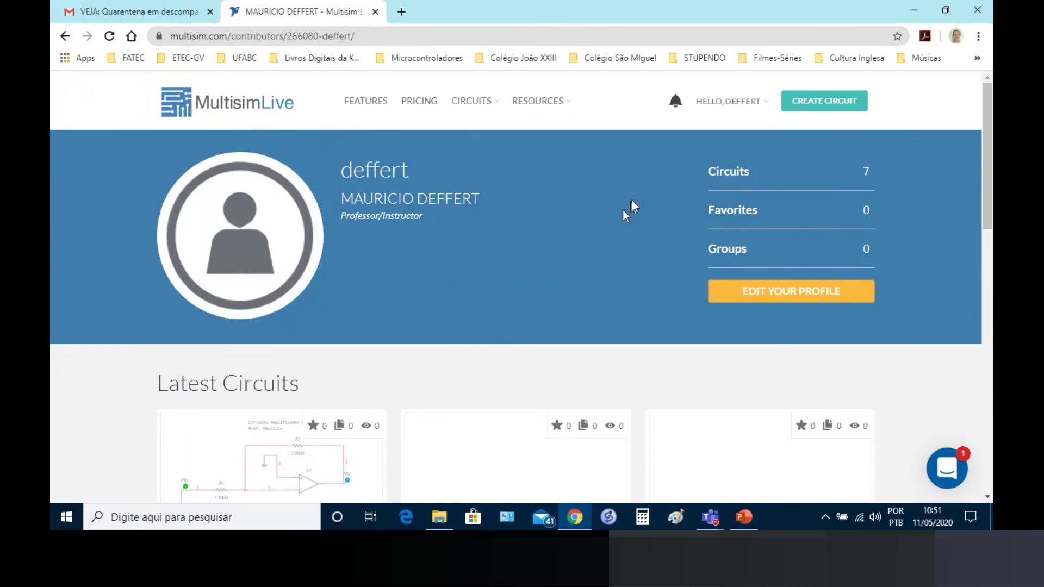
left_click(830, 105)
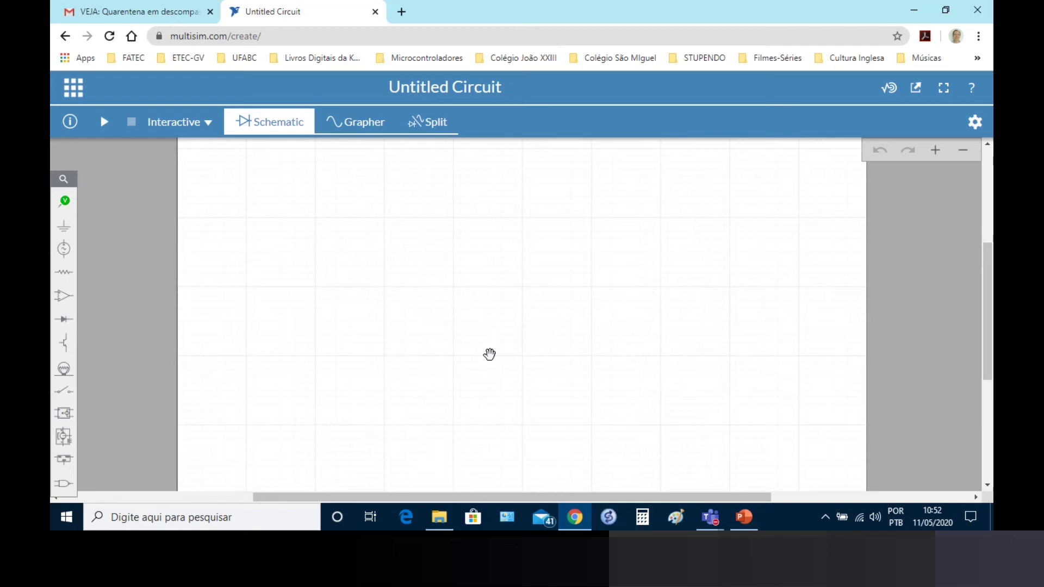
key("XF86MonBrightnessUp")
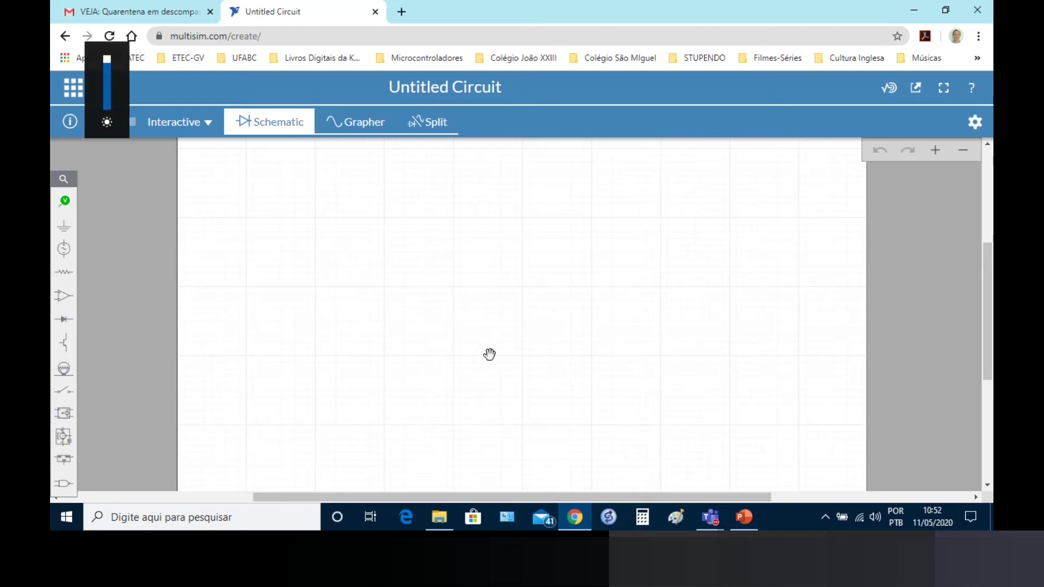
key("XF86MonBrightnessDown")
key("XF86MonBrightnessDown")
key("XF86MonBrightnessDown")
key("XF86MonBrightnessDown")
key("XF86MonBrightnessDown")
key("XF86MonBrightnessUp")
key("XF86MonBrightnessUp")
key("XF86MonBrightnessUp")
key("XF86MonBrightnessUp")
key("XF86MonBrightnessUp")
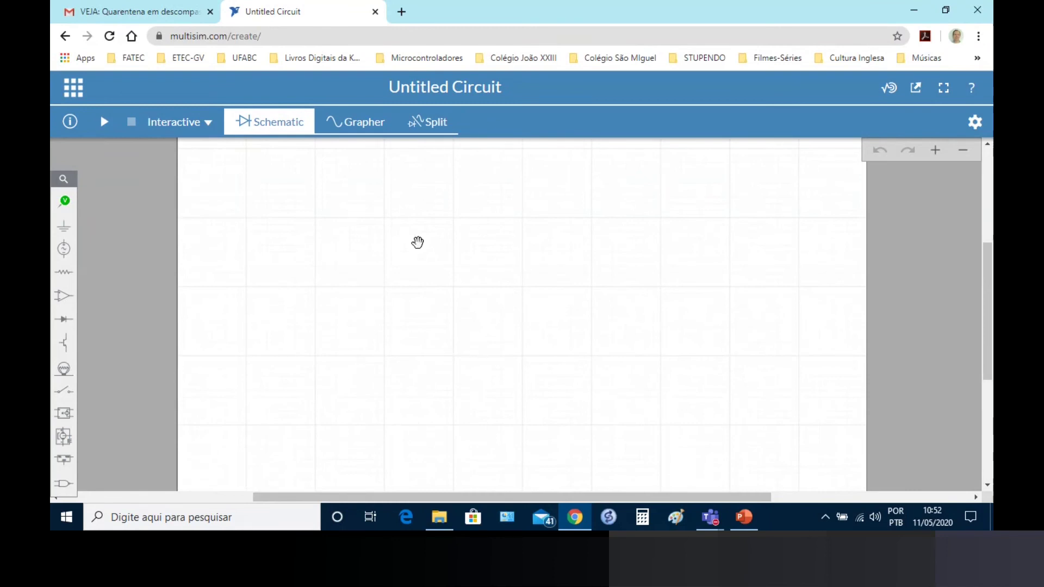
Step: Look at the Grapher and Split views of the empty circuit, returning to the Schematic view
left_click(357, 125)
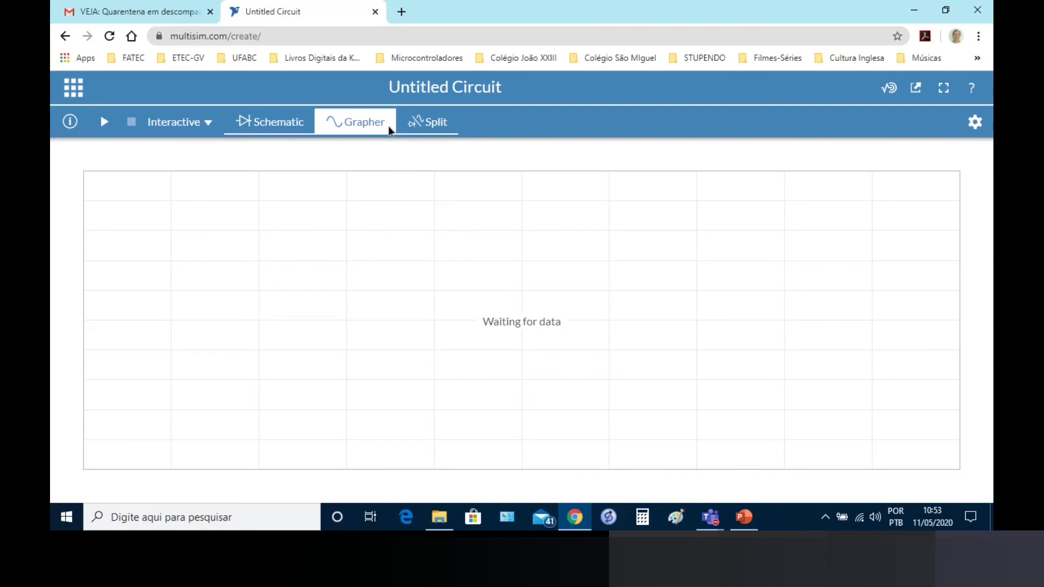
left_click(438, 122)
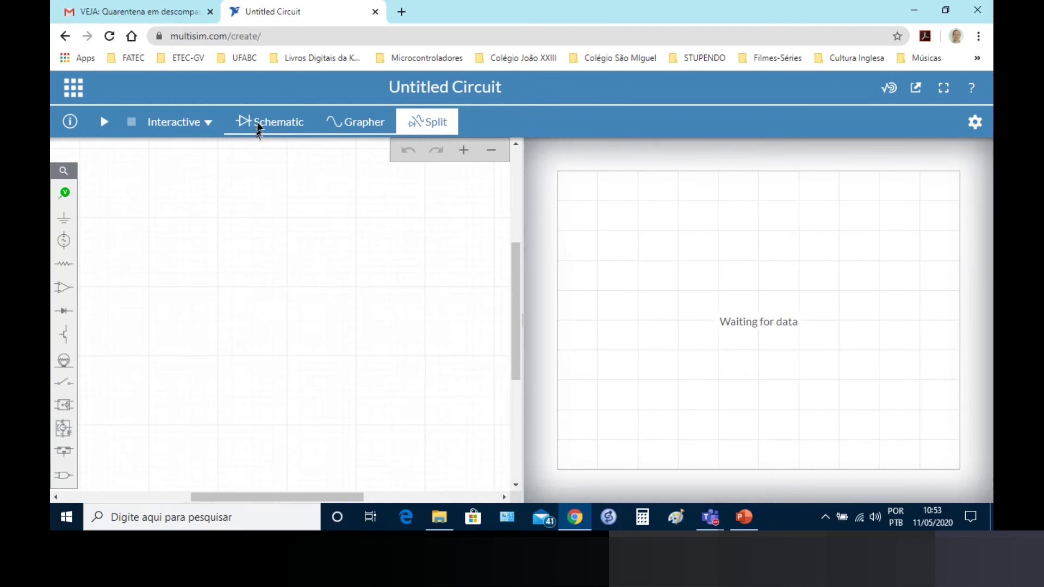
left_click(260, 130)
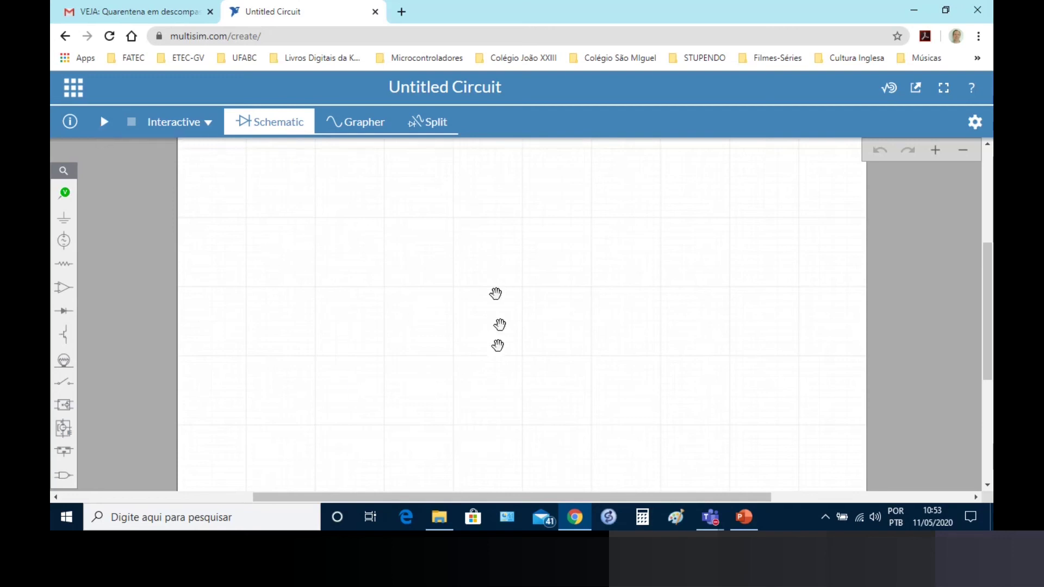
Step: Start saving the untitled circuit as a new circuit and name it "Projeto (11-05-2020)"
left_click(79, 91)
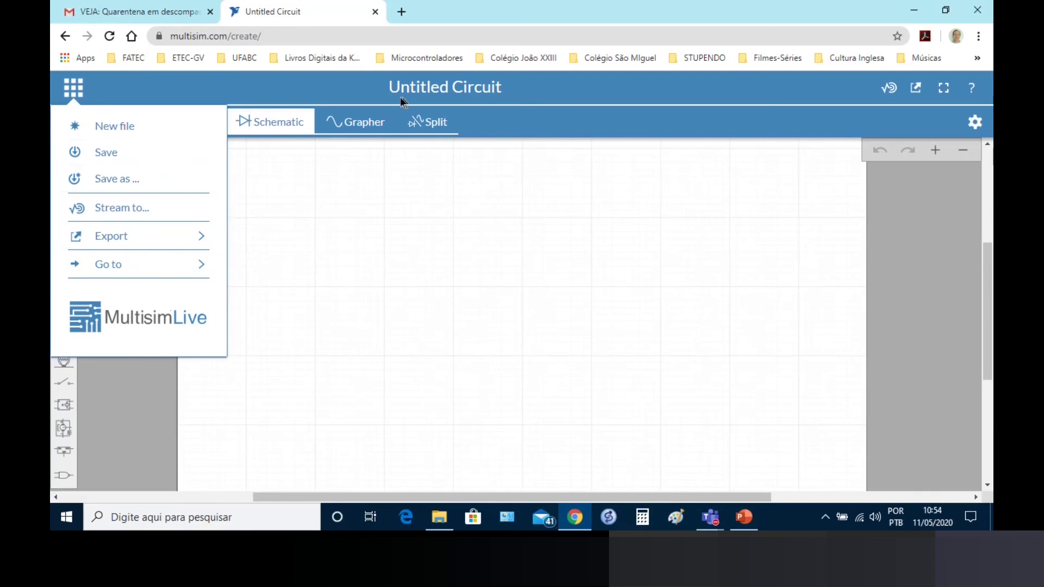
left_click(496, 87)
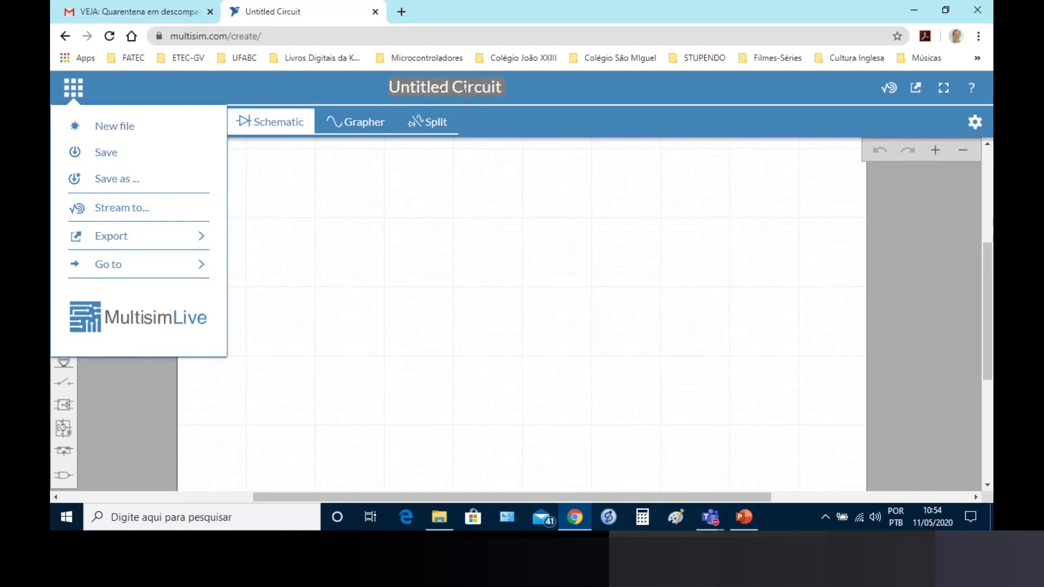
left_click(125, 181)
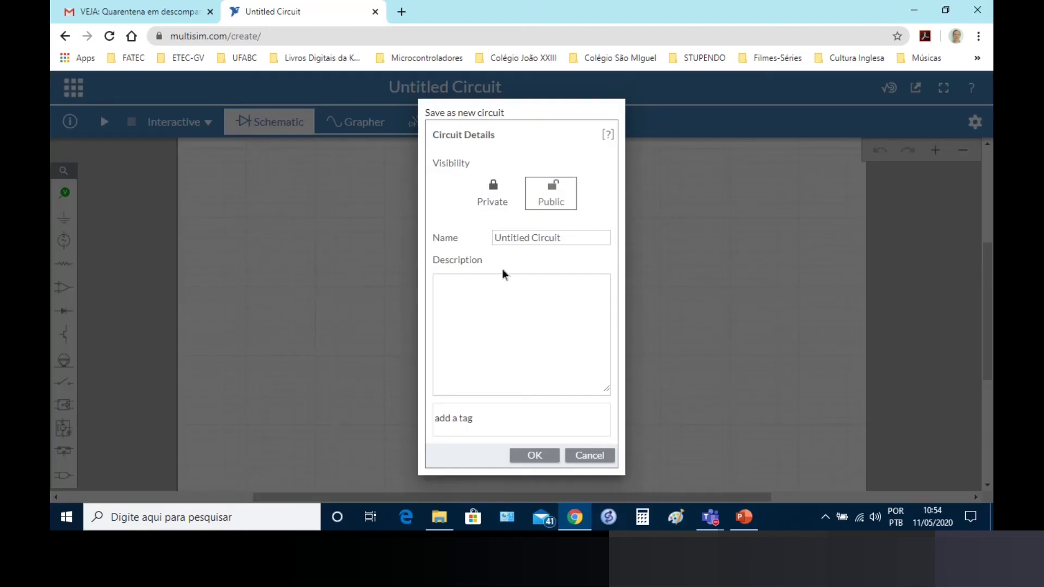
left_click(576, 237)
left_click_drag(576, 235, 474, 242)
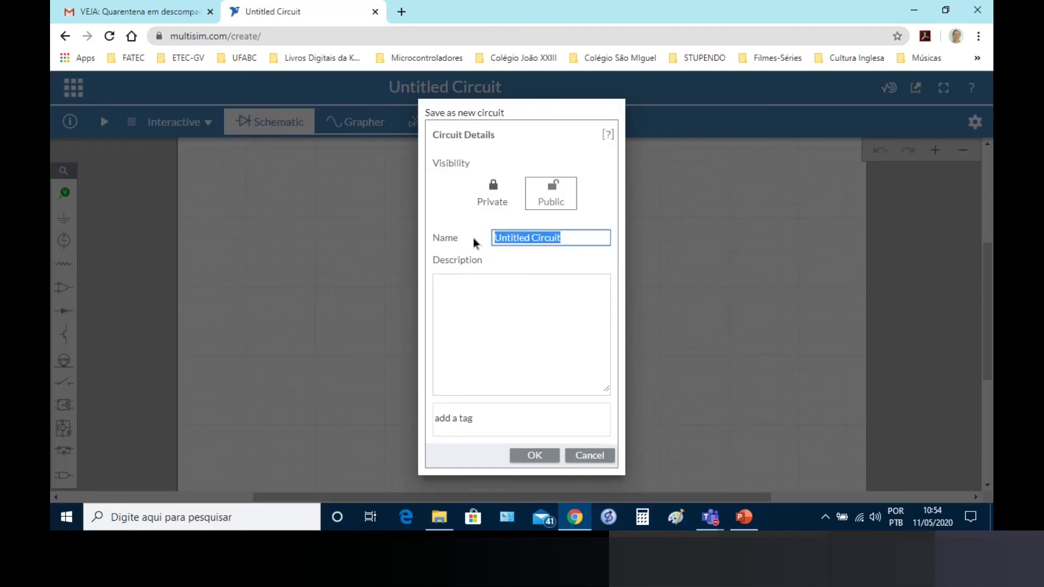
type("P")
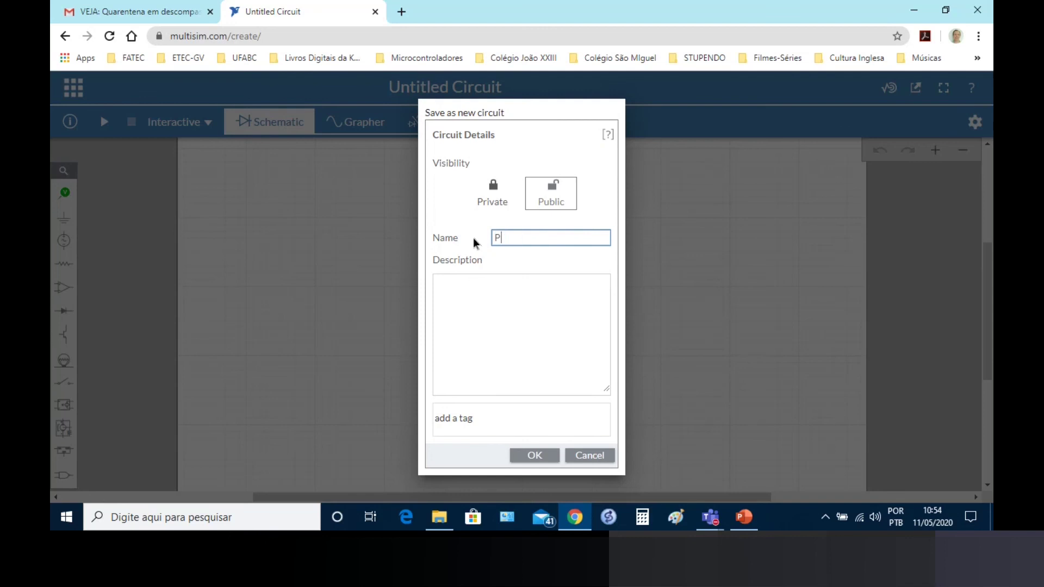
type("roje")
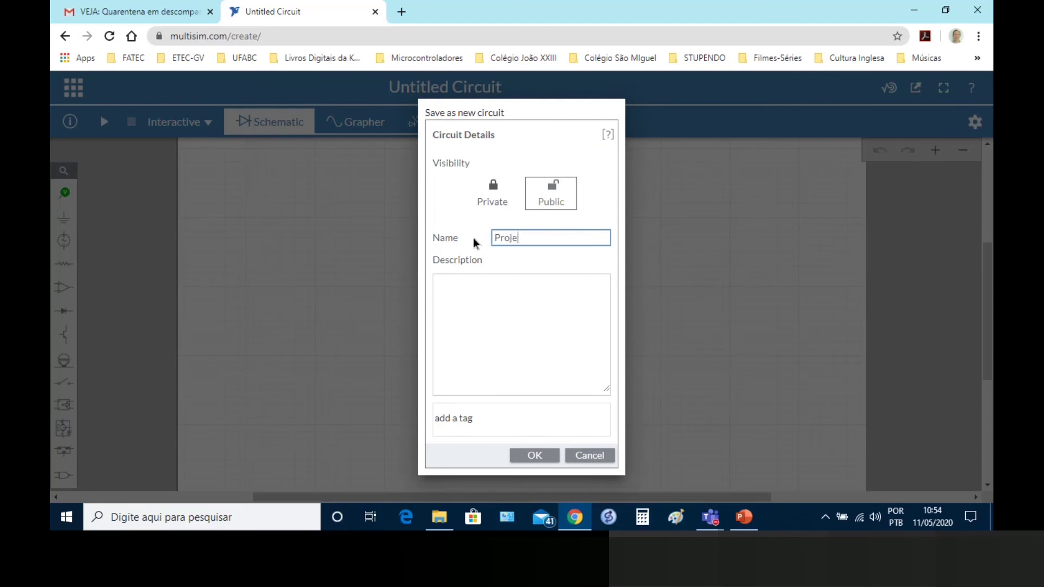
type("to (")
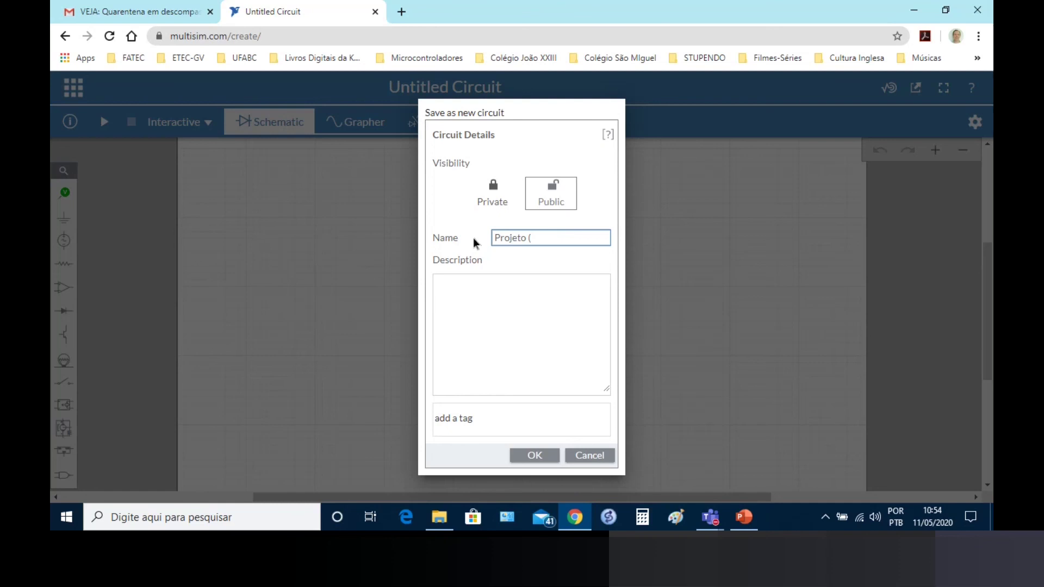
type("11-05-20")
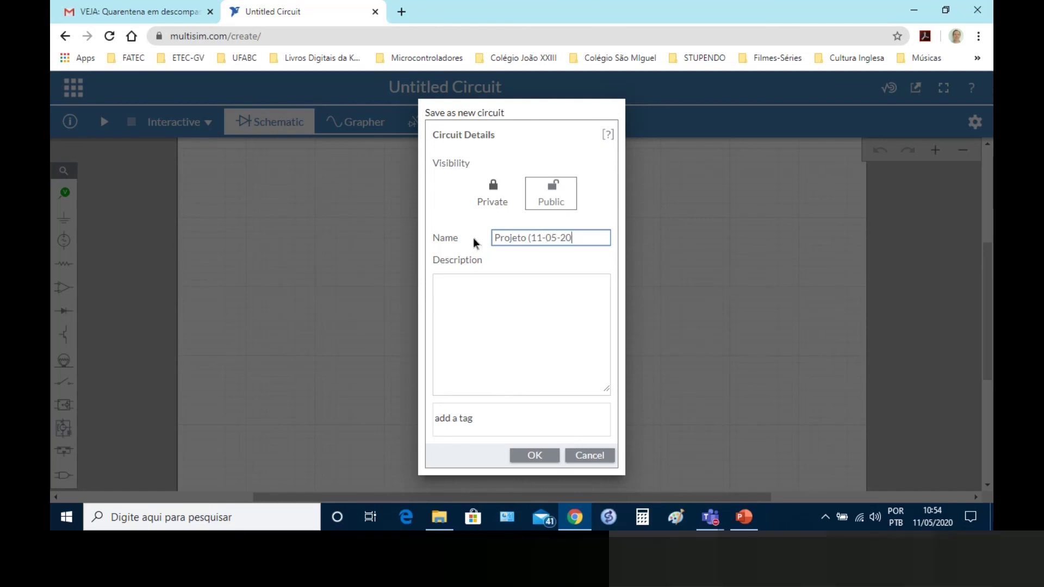
type("20)")
Step: Enter the description "Circuito para demonstração." and save the circuit with Public visibility
left_click(484, 294)
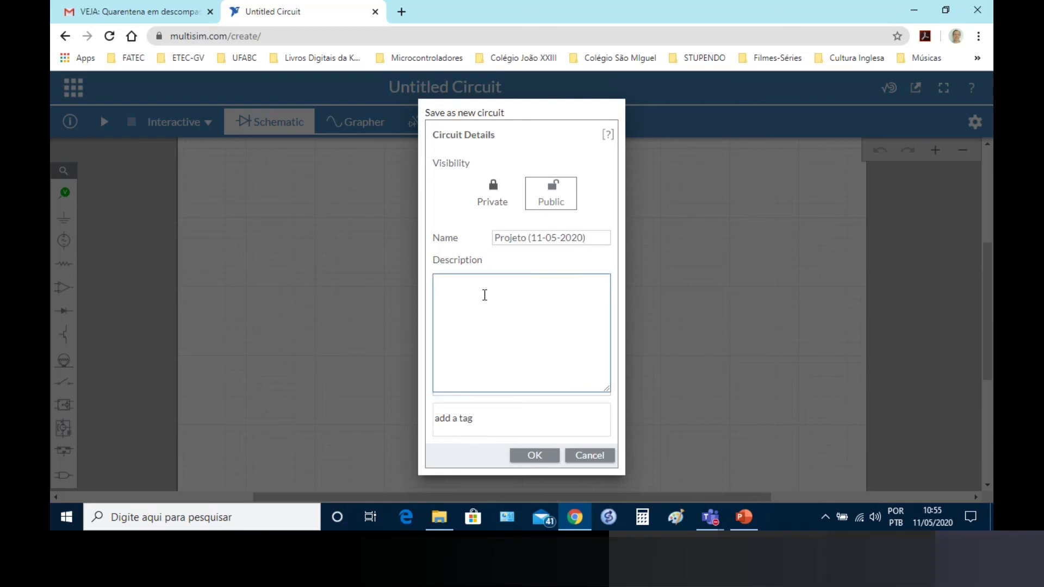
type("Circuito")
type(" para")
type("desen")
type("vo")
key("BackSpace")
key("BackSpace")
key("BackSpace")
key("BackSpace")
key("BackSpace")
type("monstração.")
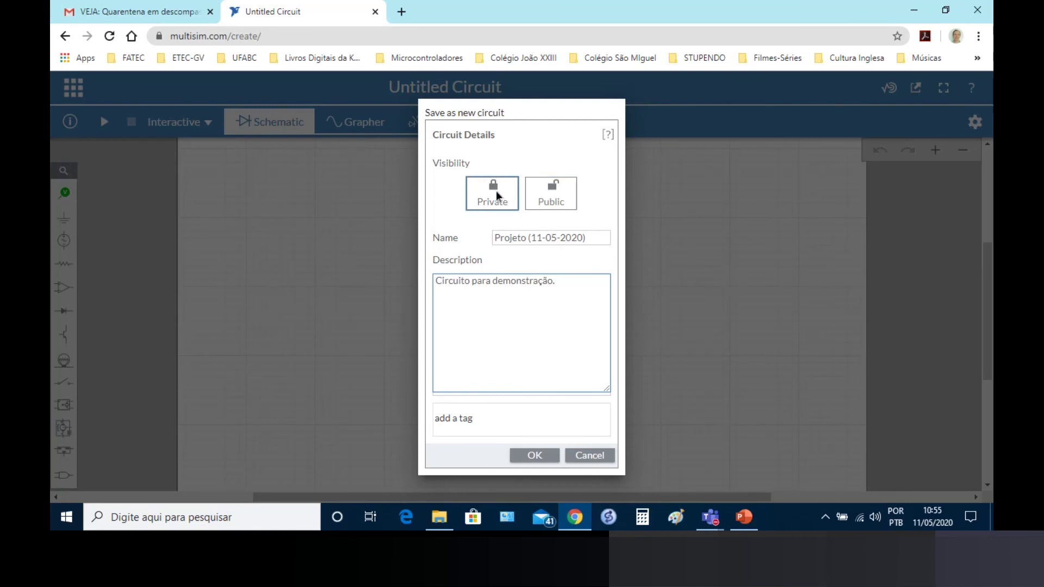
left_click(547, 194)
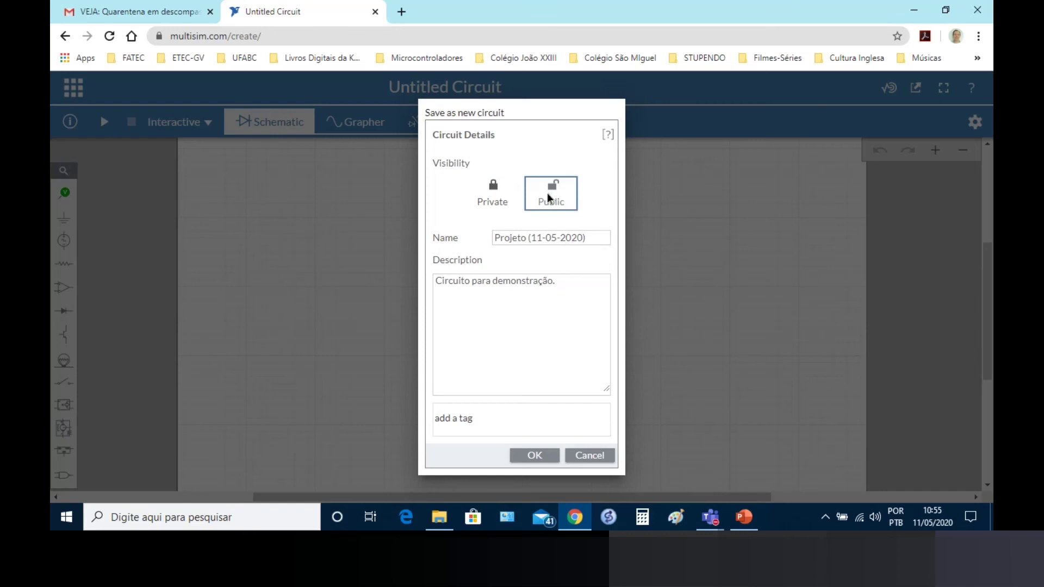
left_click(533, 456)
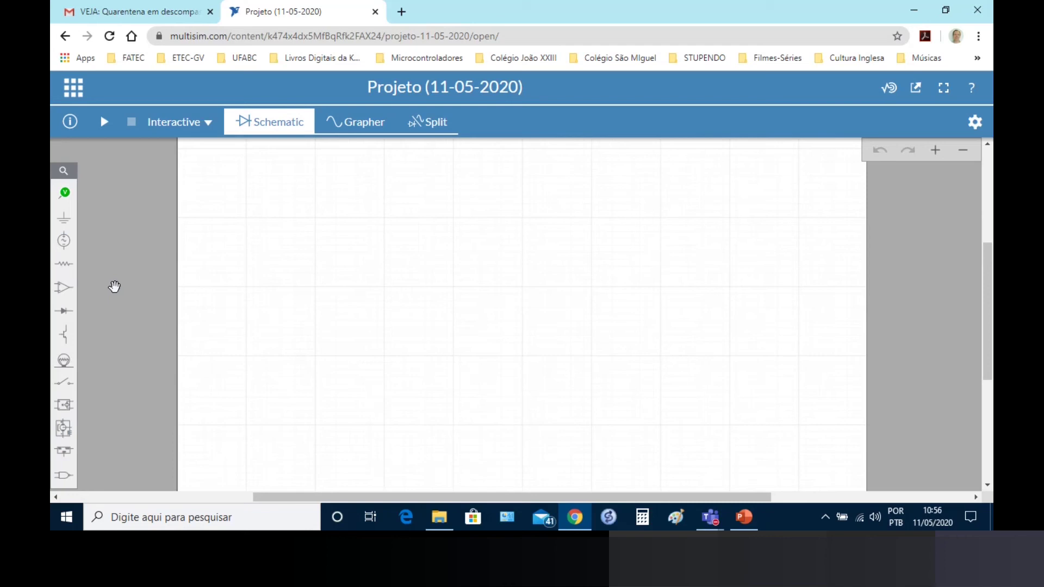
Step: Place a DC Voltage source in the upper-left part of the schematic sheet
left_click(64, 241)
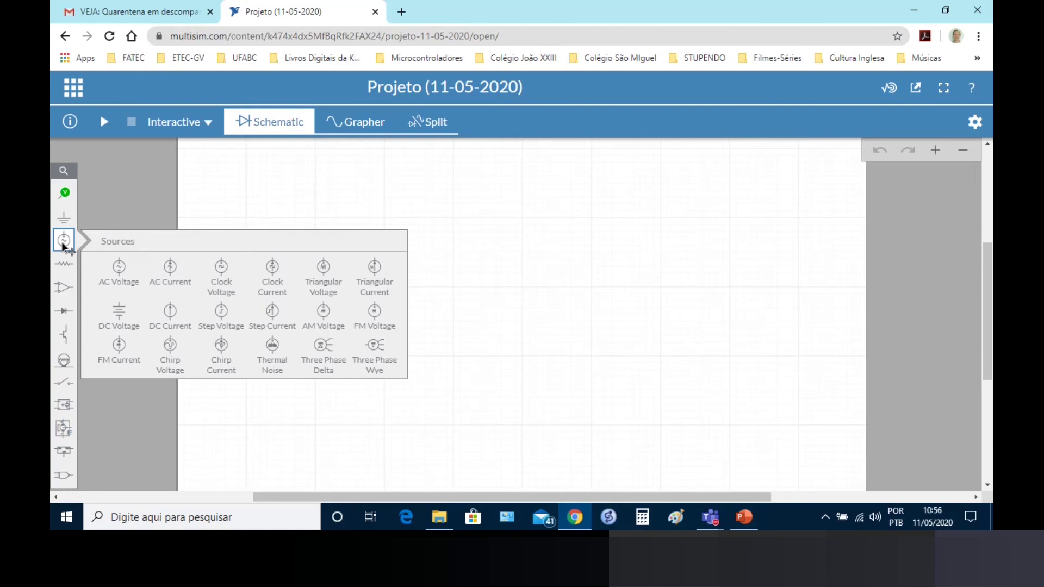
left_click(122, 312)
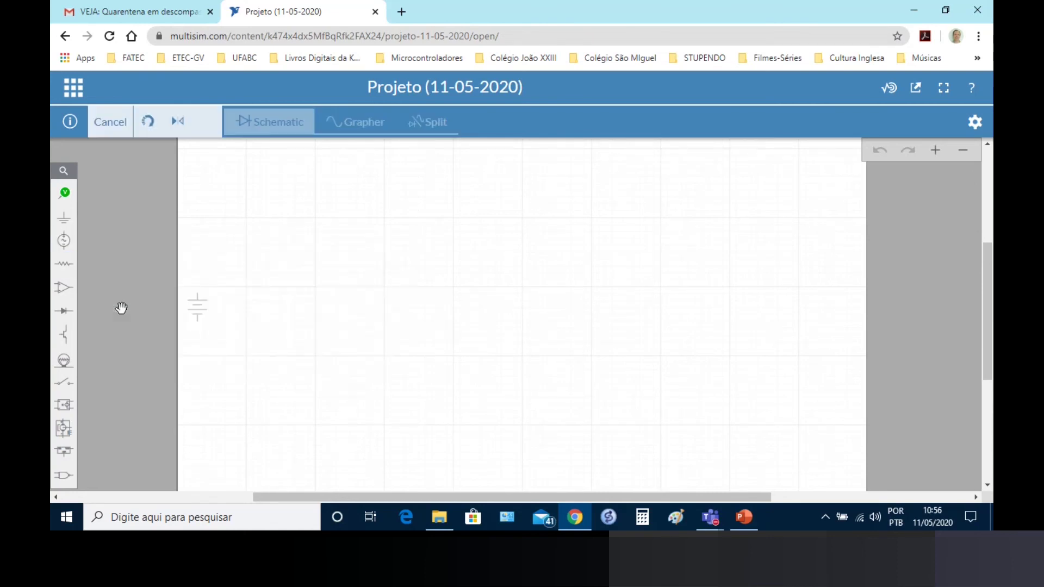
left_click(287, 280)
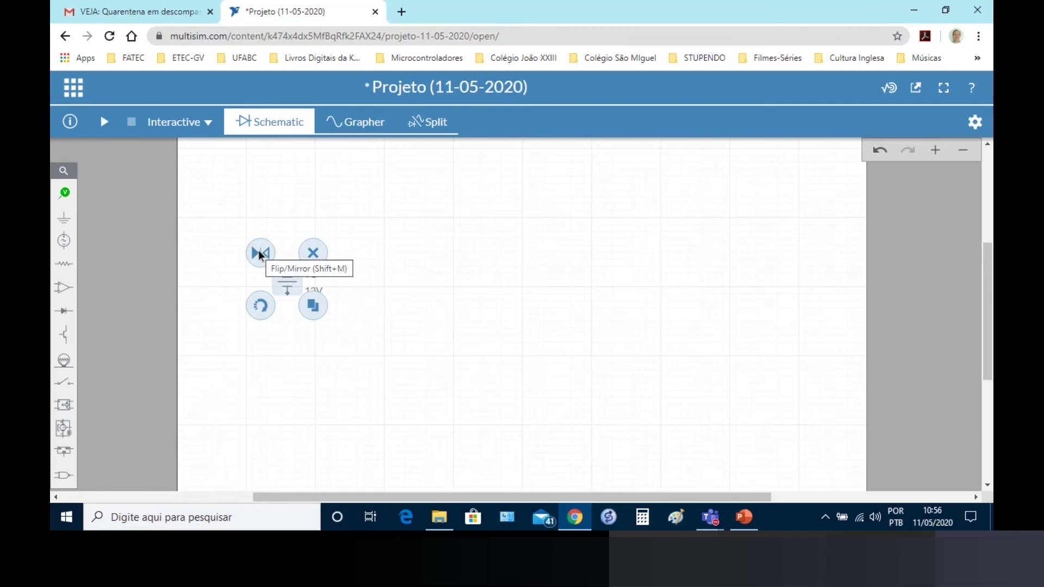
Step: Rotate the DC voltage source through a full turn in four quarter turns and deselect it
left_click(261, 309)
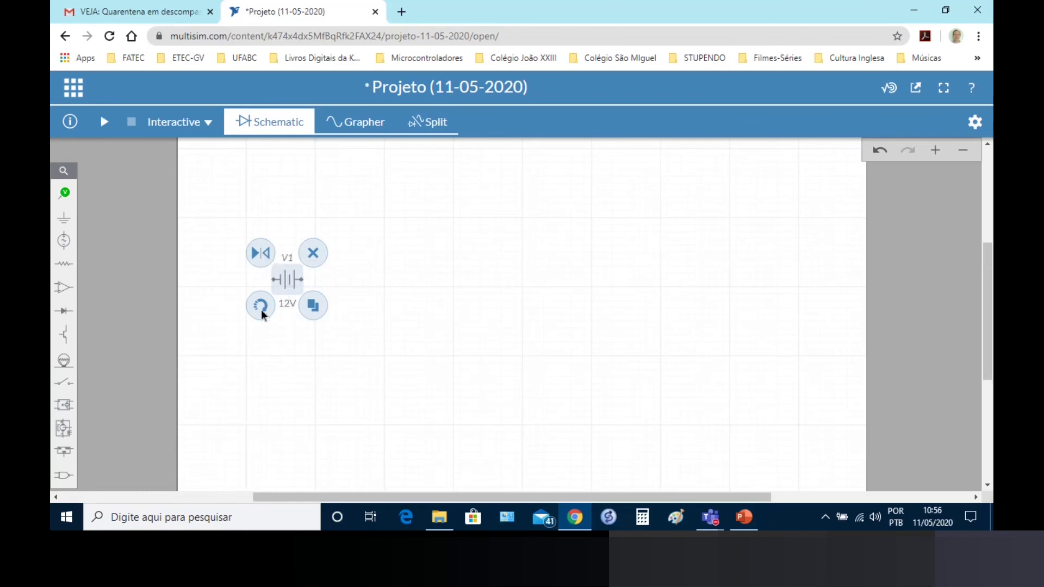
left_click(261, 309)
left_click(262, 308)
left_click(262, 309)
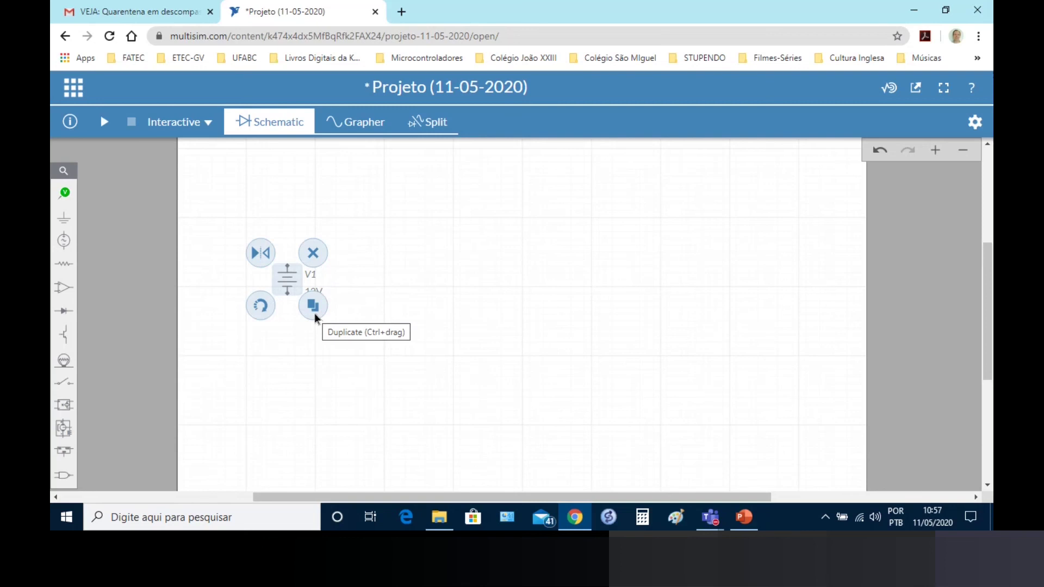
left_click(326, 367)
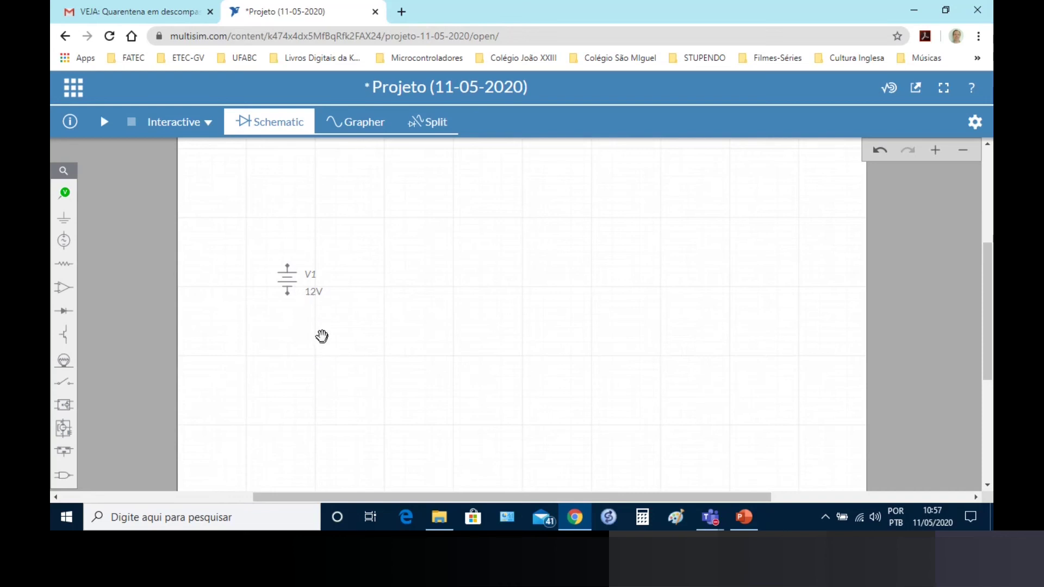
Step: Set the voltage of the DC source V1 to 5.00 V
left_click(312, 291)
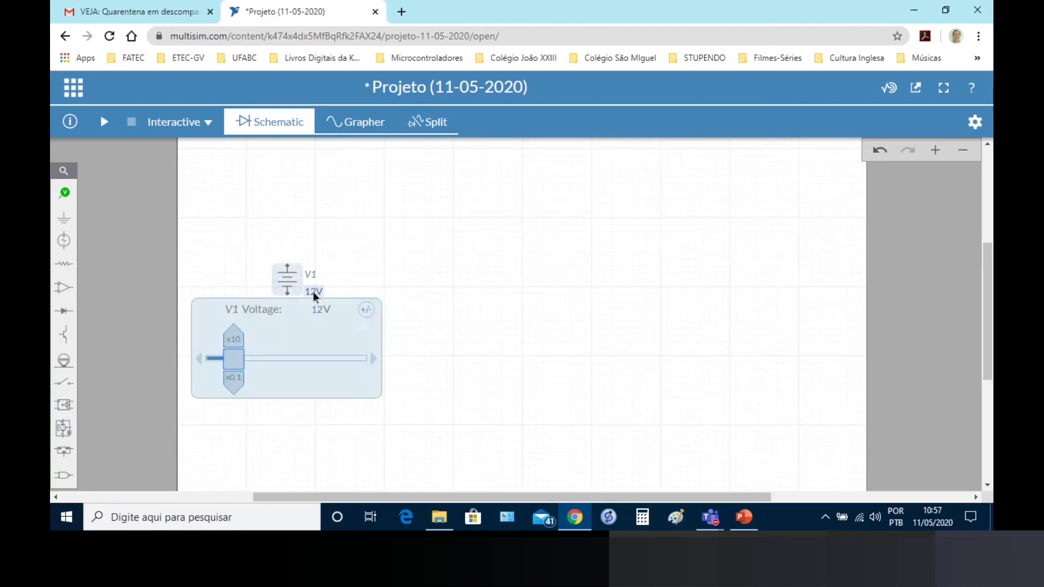
left_click(199, 359)
left_click(197, 357)
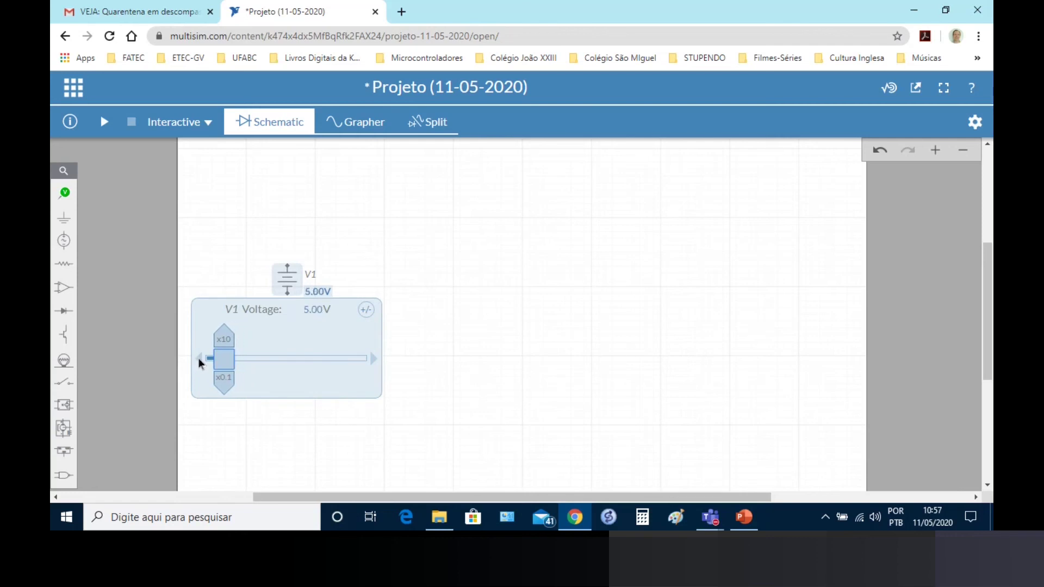
Step: Deselect the voltage source V1 and place an SPST switch above and to the right of it
left_click(430, 392)
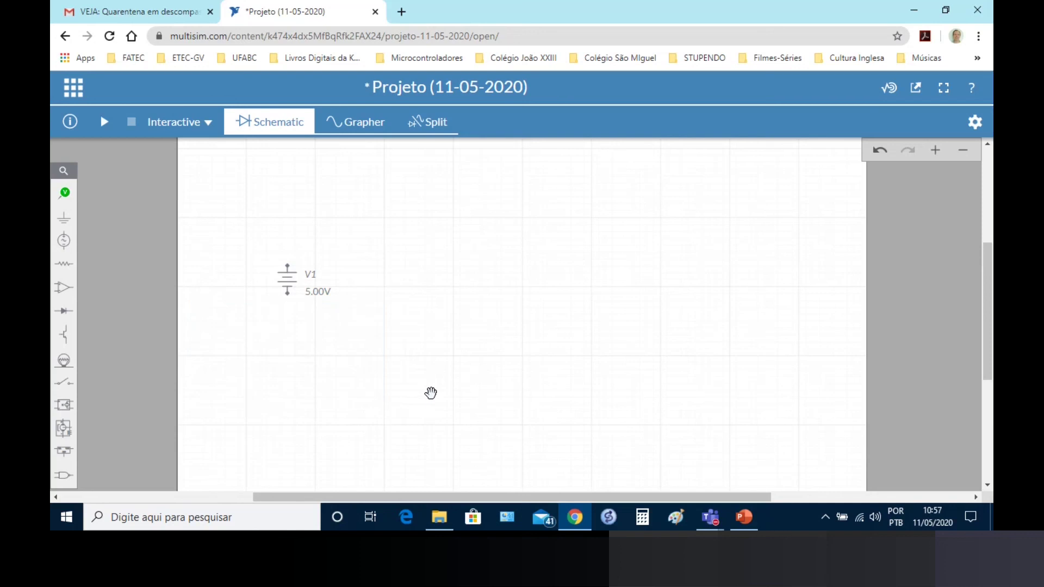
double_click(308, 274)
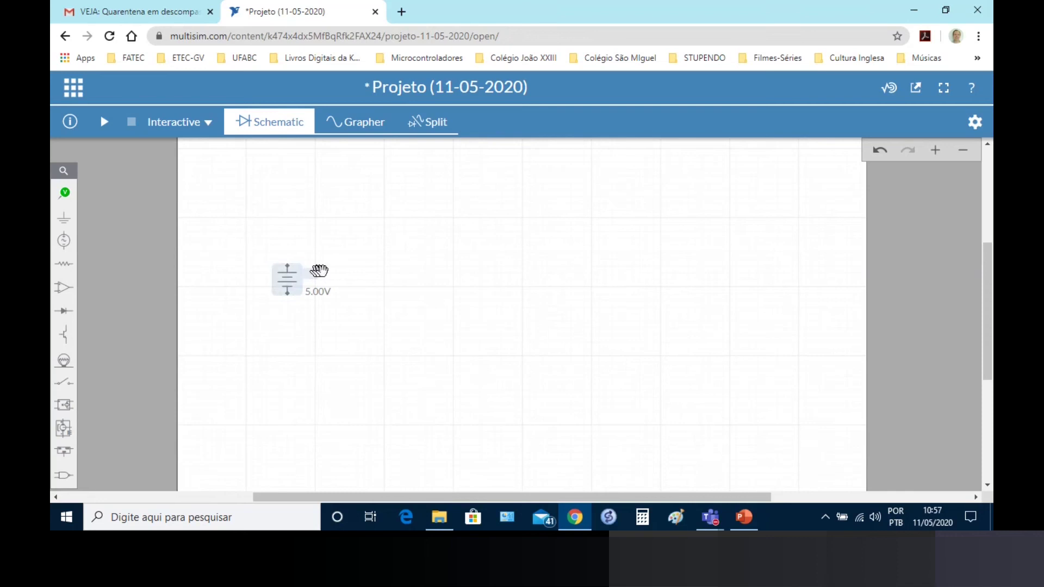
left_click(373, 296)
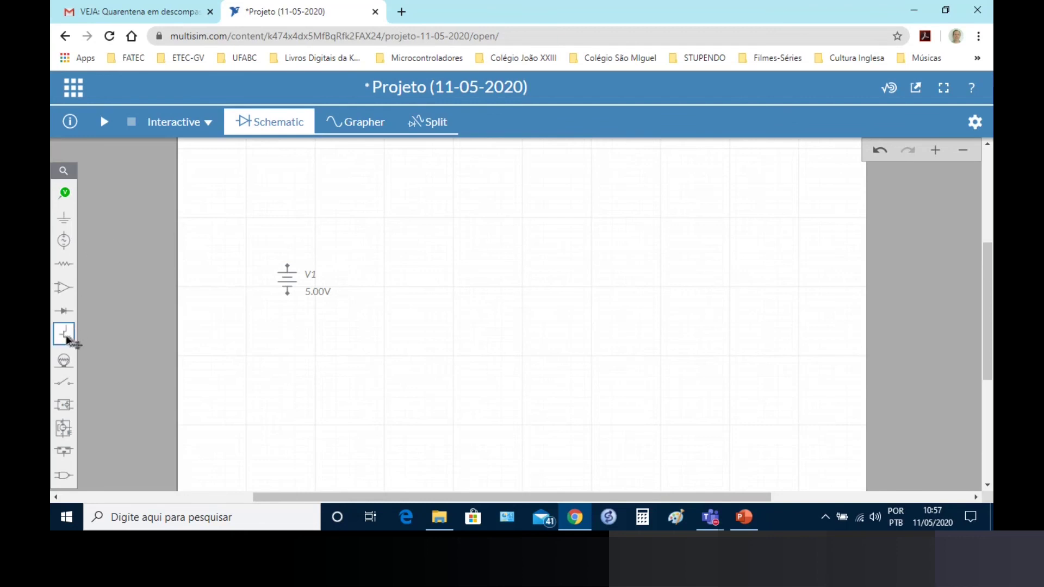
left_click(65, 382)
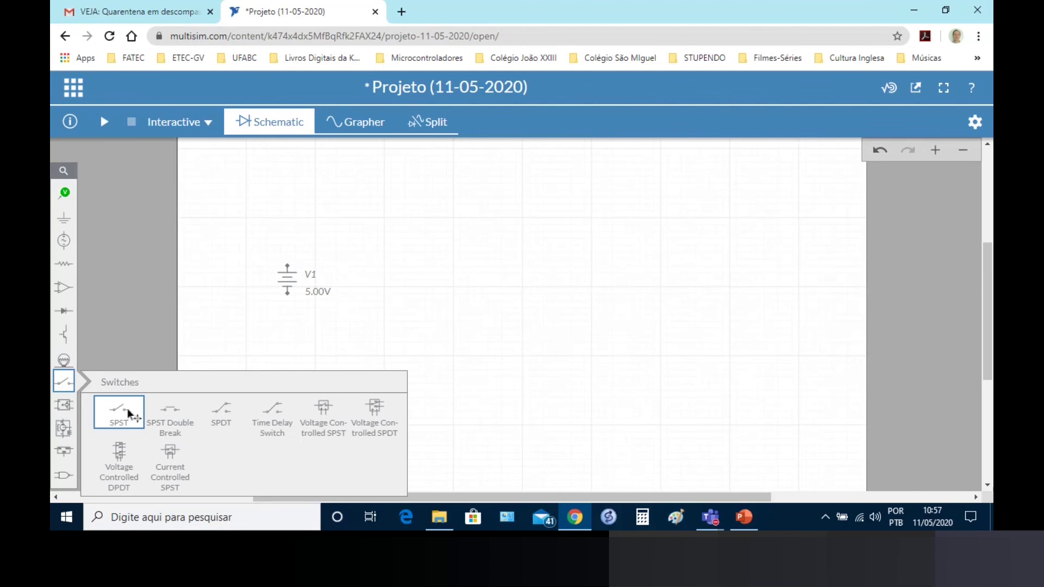
left_click(127, 408)
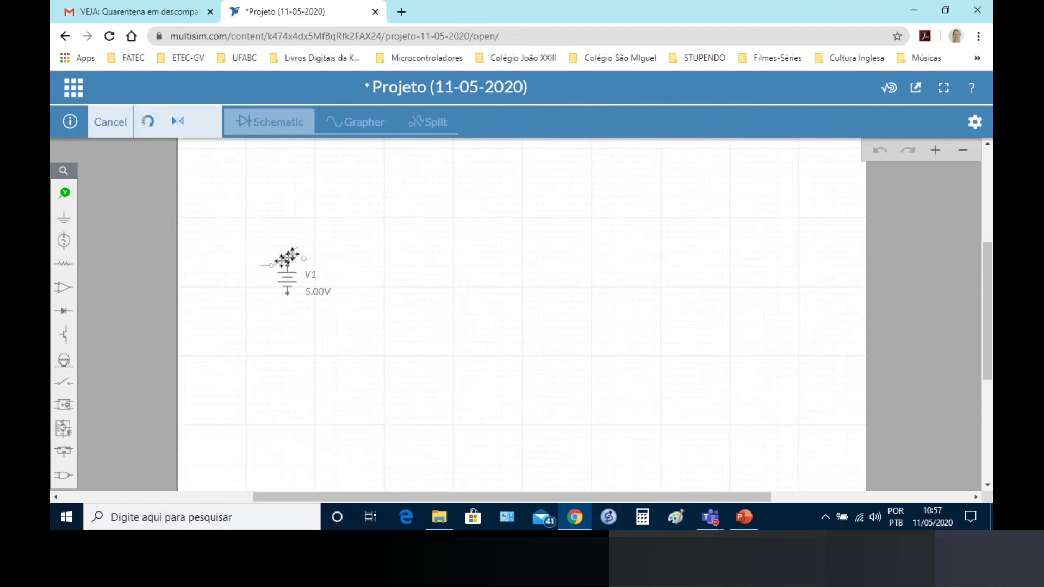
left_click(328, 216)
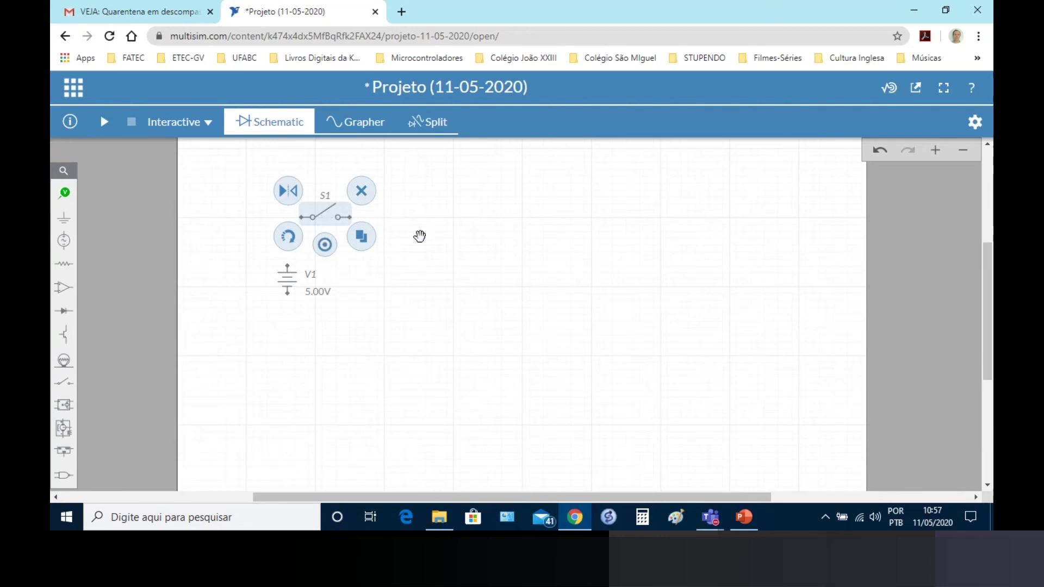
Step: Try flipping and rotating switch S1 through its orientations, return it to horizontal, and deselect it
left_click(289, 196)
left_click(288, 196)
left_click(292, 237)
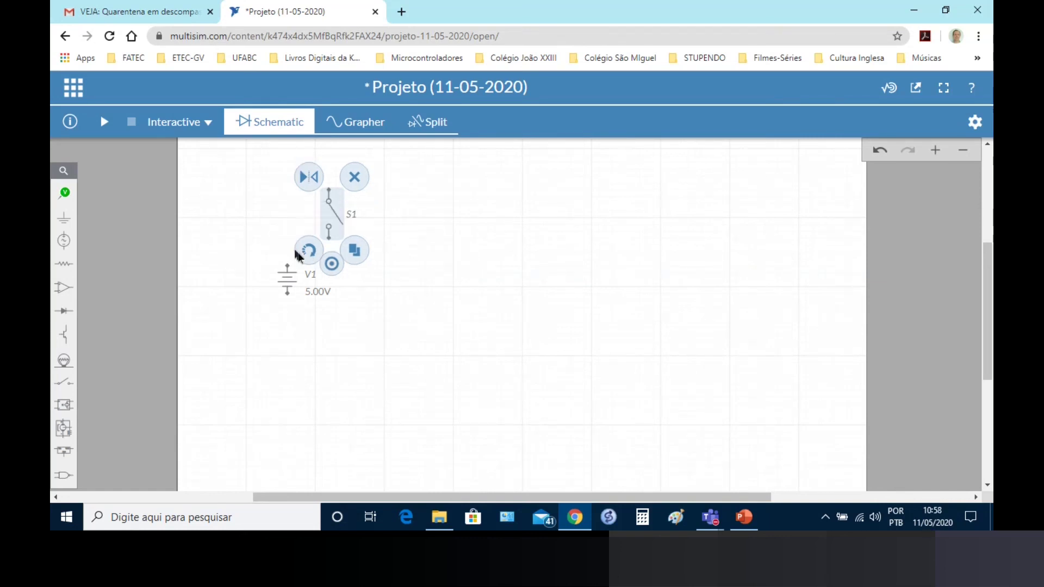
left_click(302, 252)
left_click(296, 248)
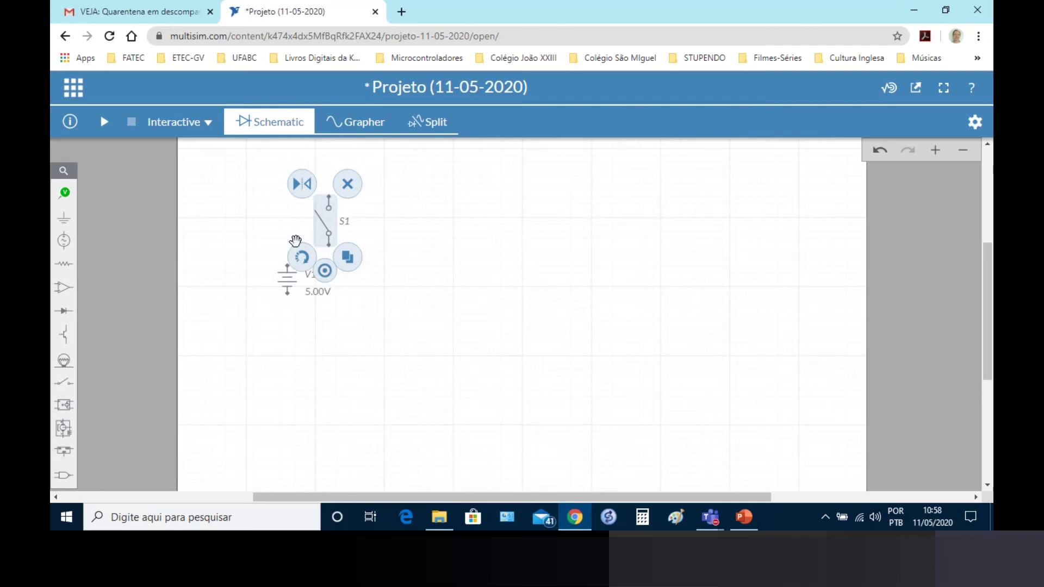
left_click(296, 241)
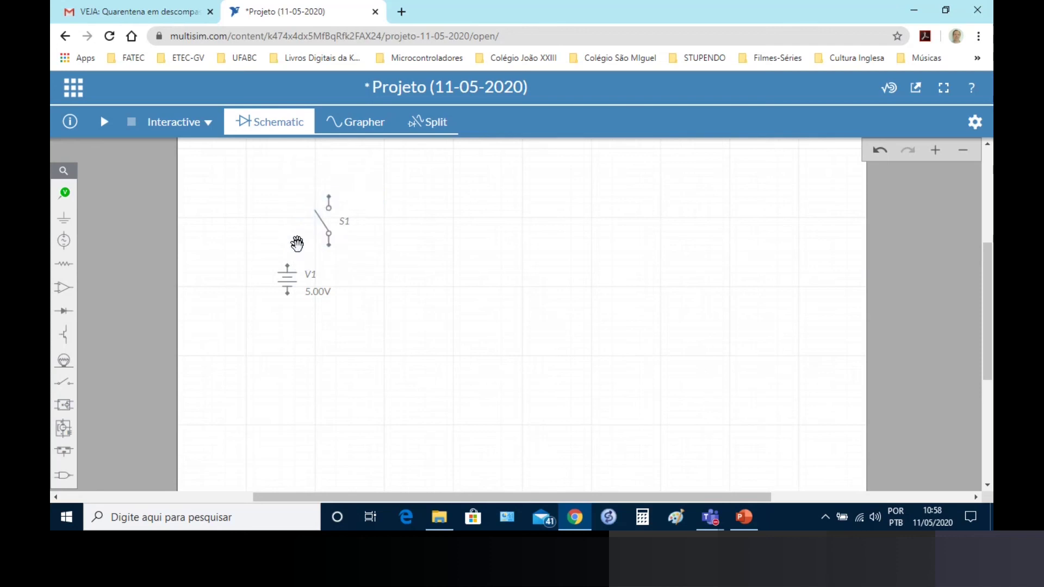
left_click(328, 222)
left_click(304, 255)
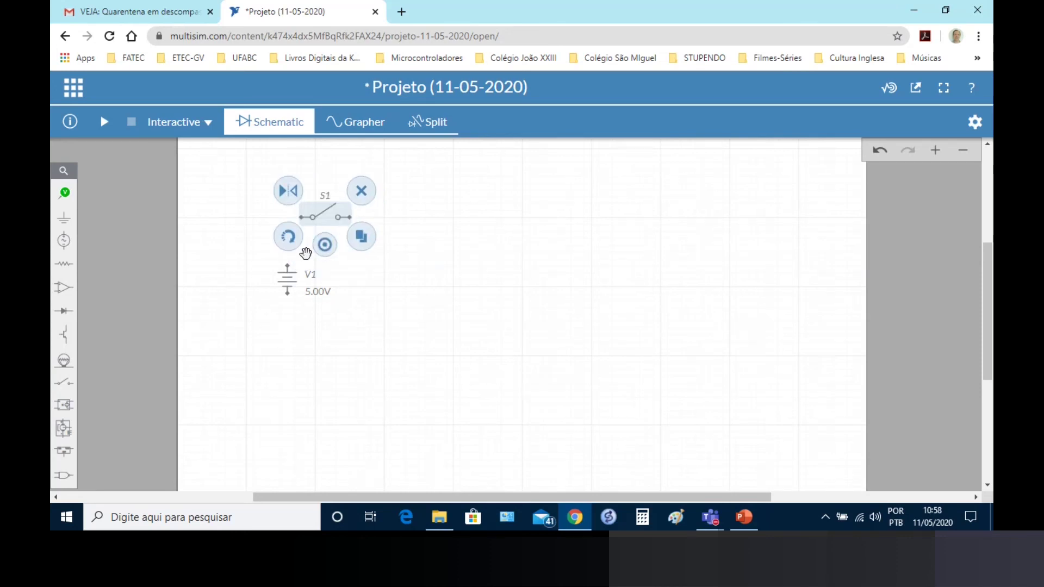
left_click(419, 282)
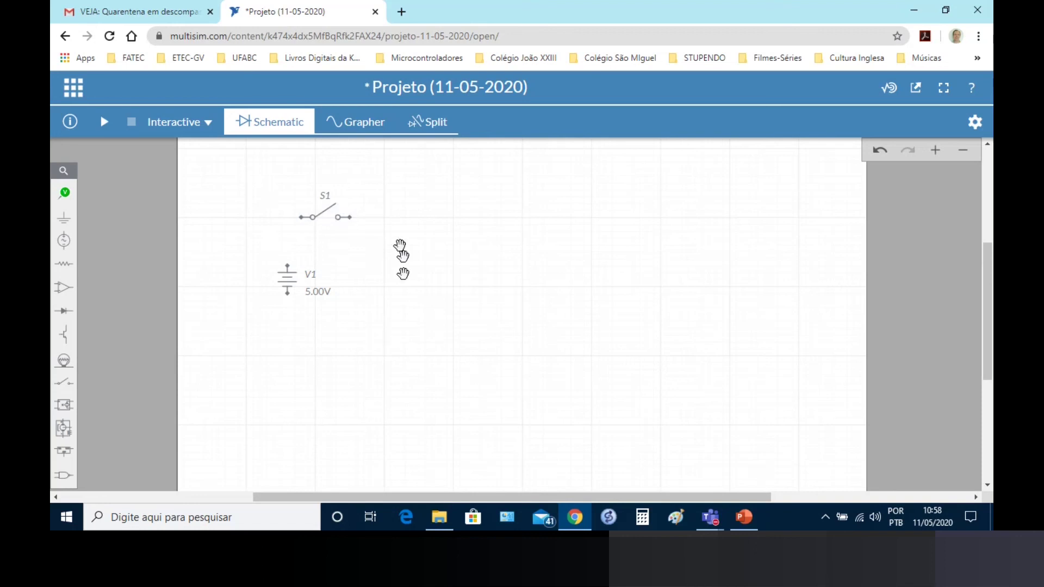
Step: Wire the upper terminal of V1 to the left terminal of S1 and place a resistor to the right of the switch
left_click(288, 266)
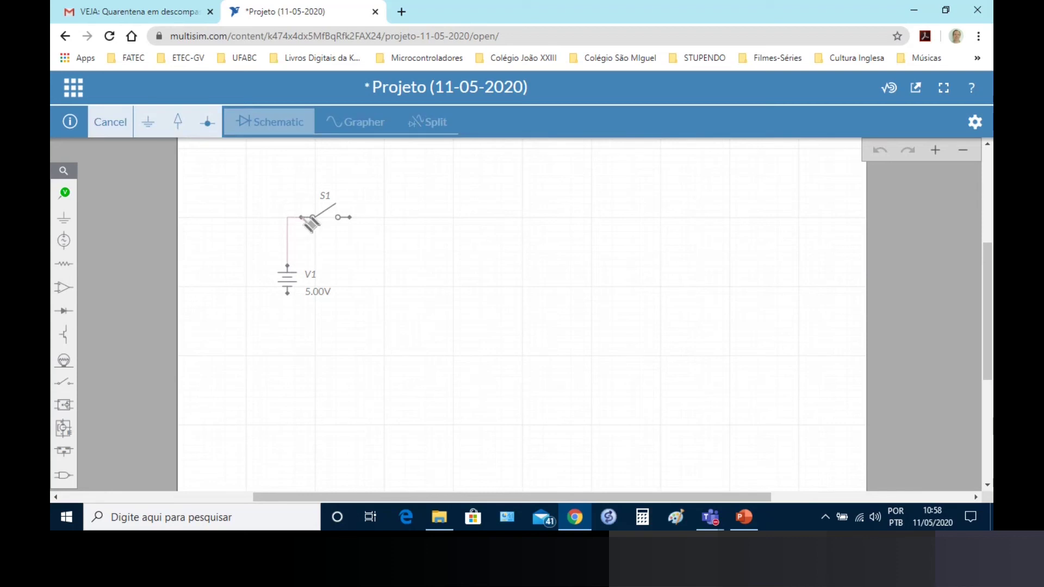
left_click(301, 217)
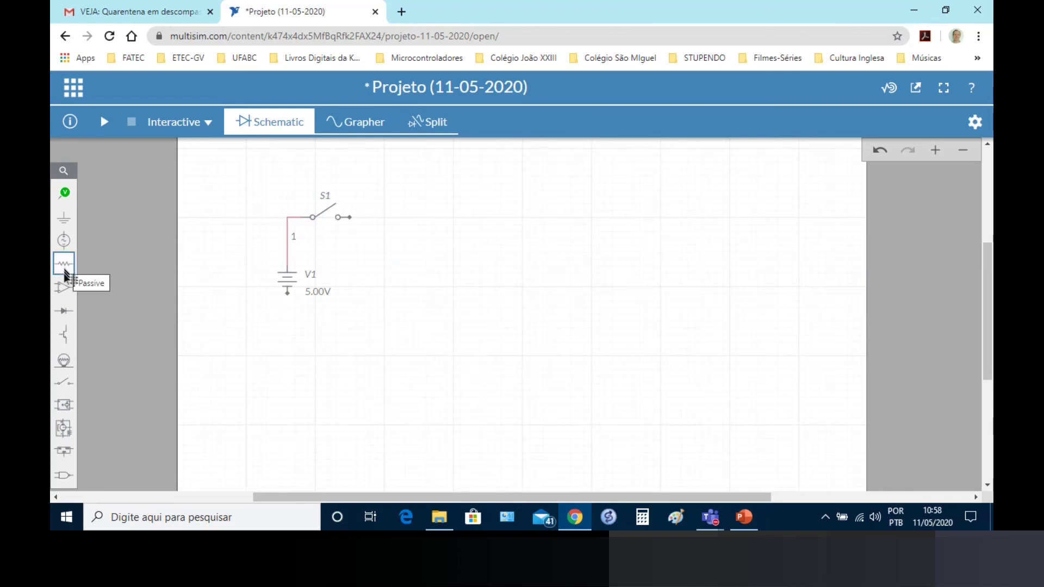
left_click(64, 363)
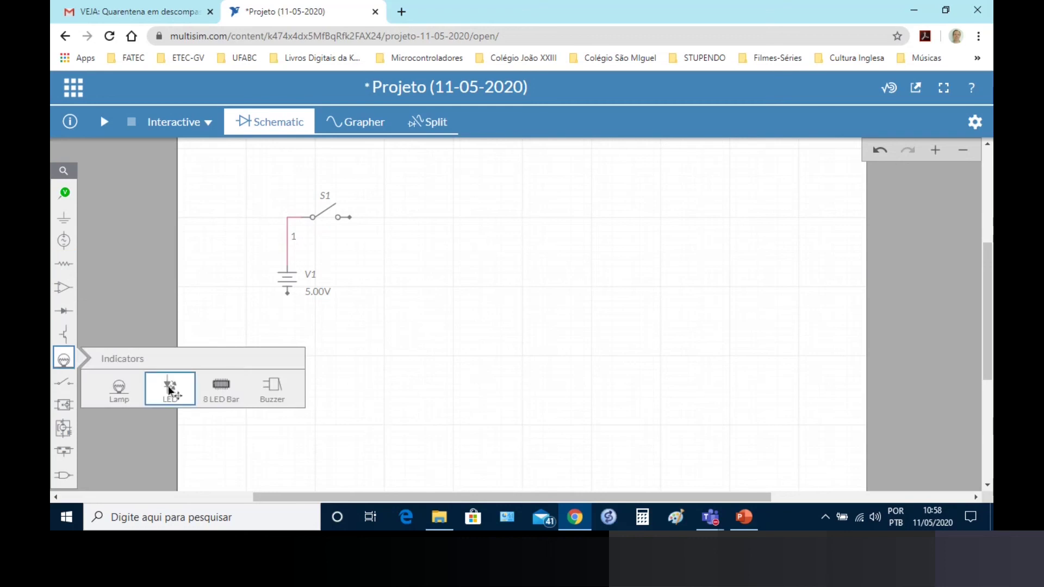
left_click(60, 267)
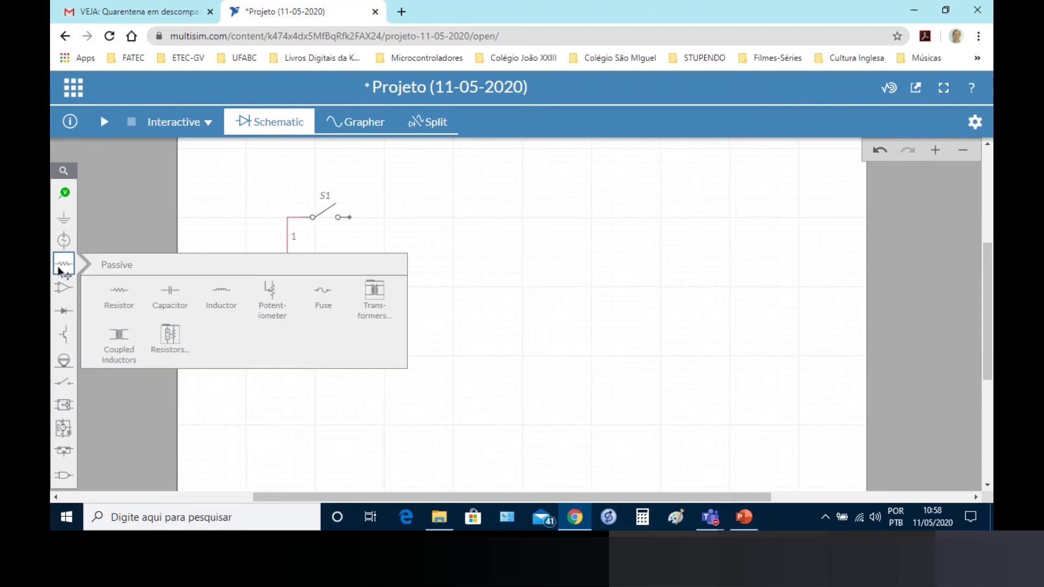
left_click(123, 295)
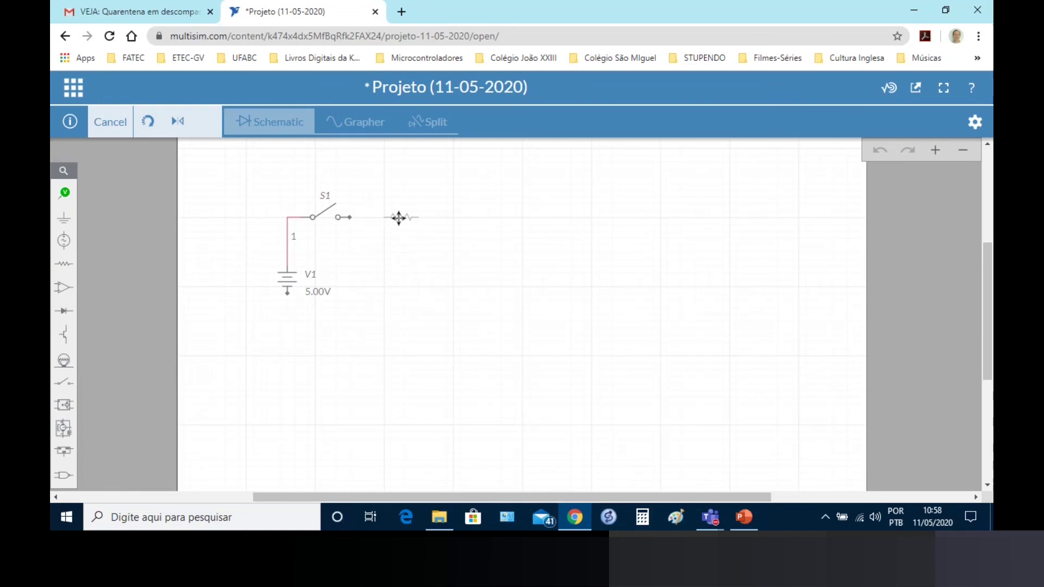
left_click(399, 218)
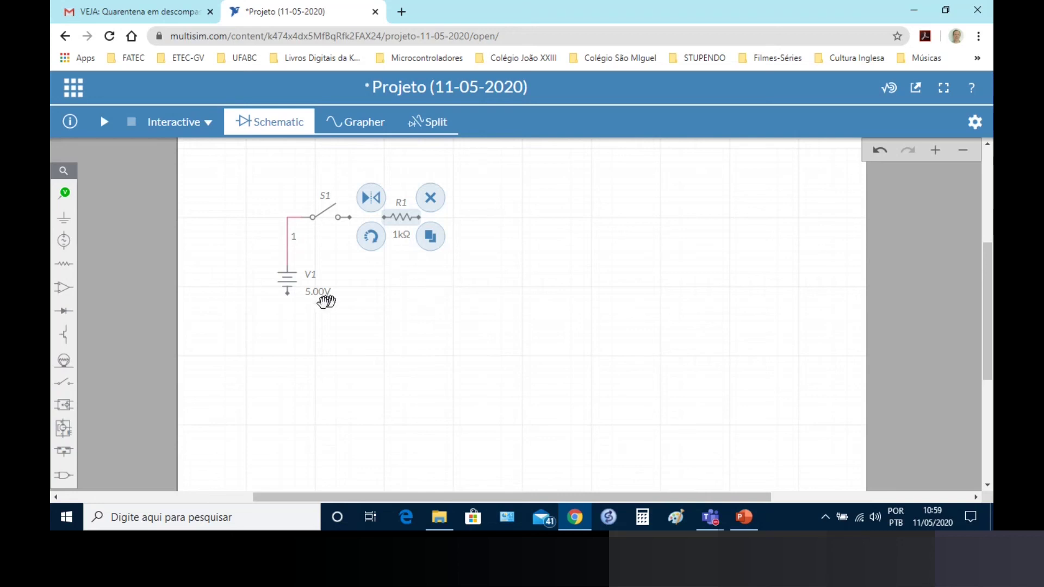
Step: Set the resistance of R1 to 350 Ω
left_click(403, 235)
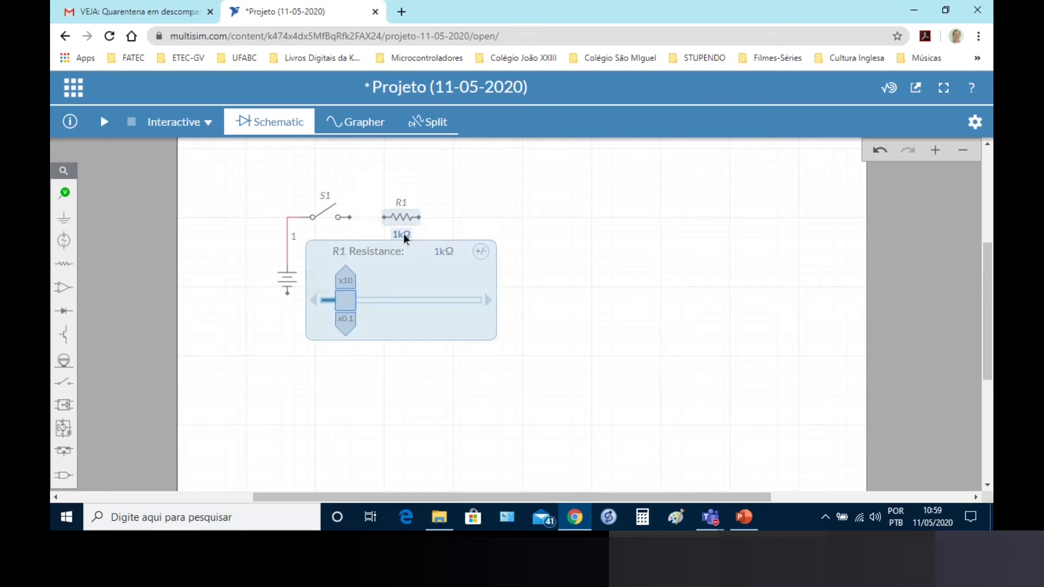
left_click(313, 301)
left_click(313, 301)
left_click(313, 301)
left_click(313, 301)
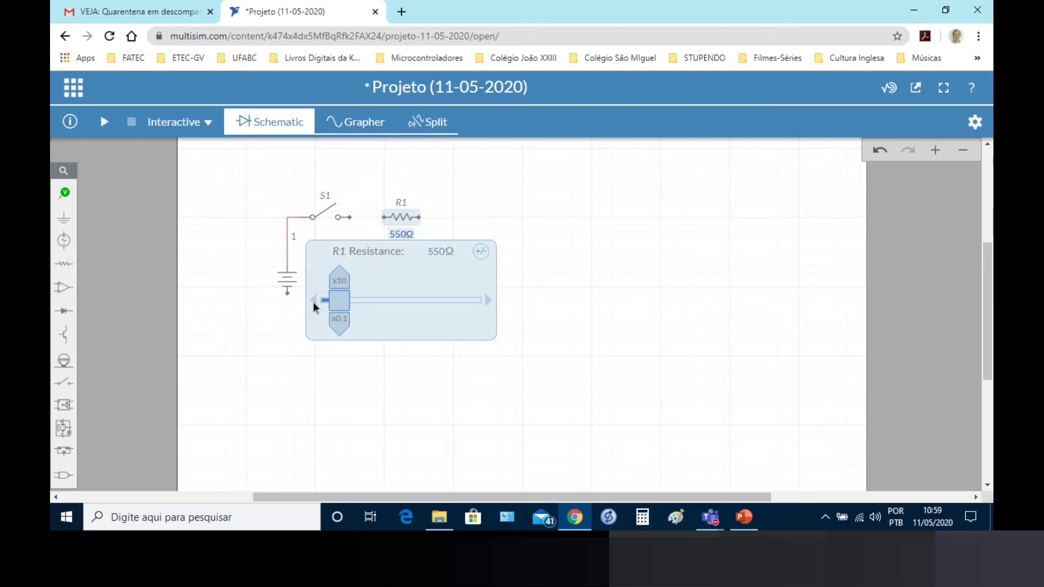
left_click(314, 301)
left_click(313, 301)
left_click(313, 301)
left_click(313, 301)
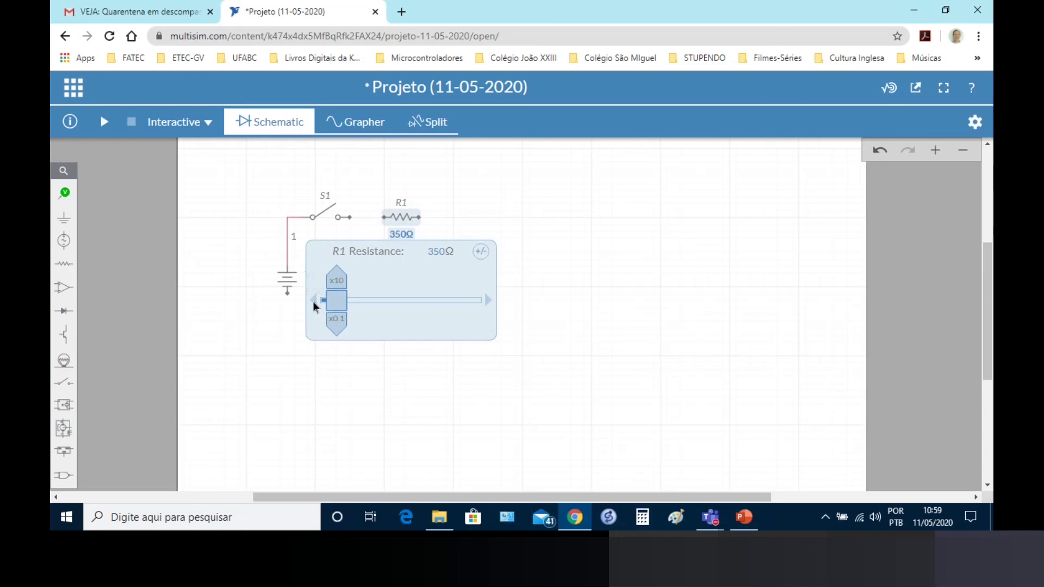
left_click(392, 394)
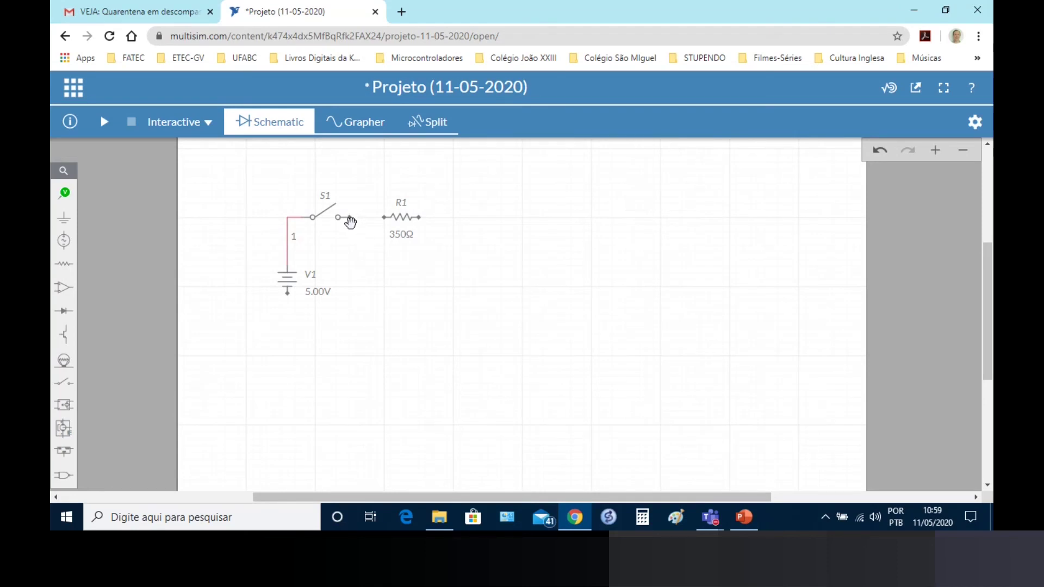
Step: Wire the left terminal of resistor R1 to the right terminal of switch S1
left_click(381, 220)
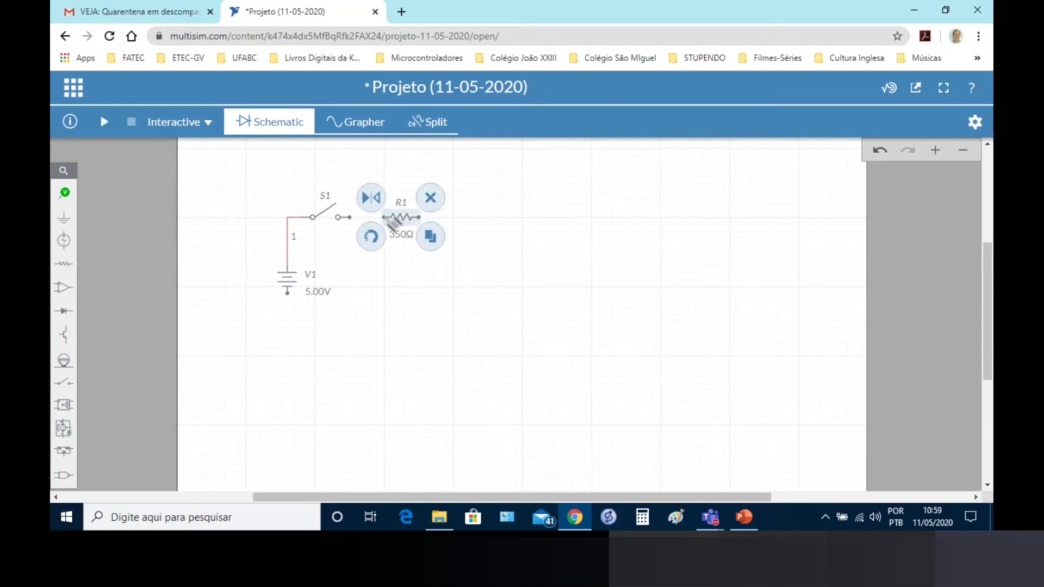
left_click(384, 218)
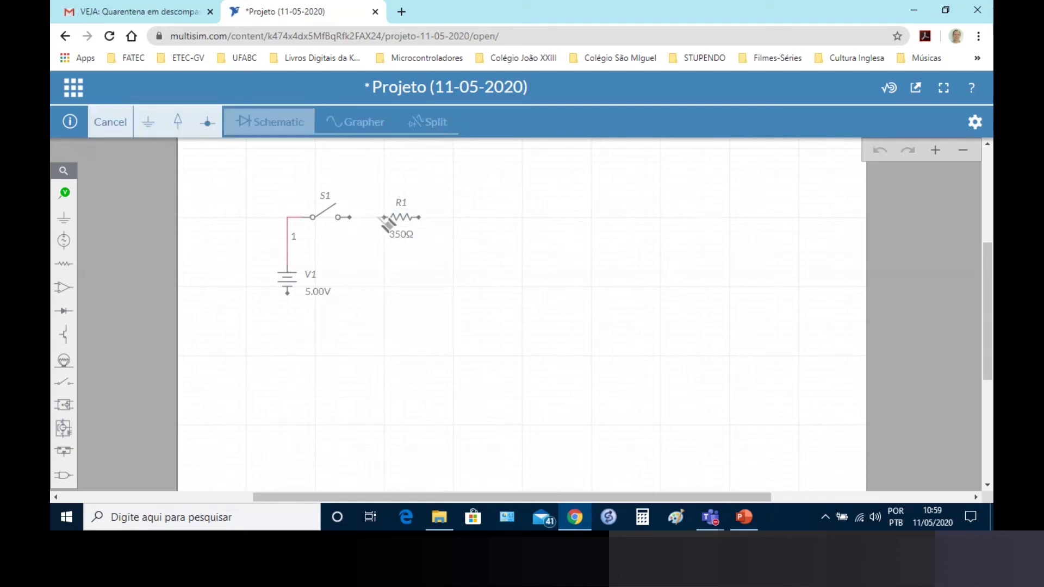
left_click(338, 217)
left_click(397, 321)
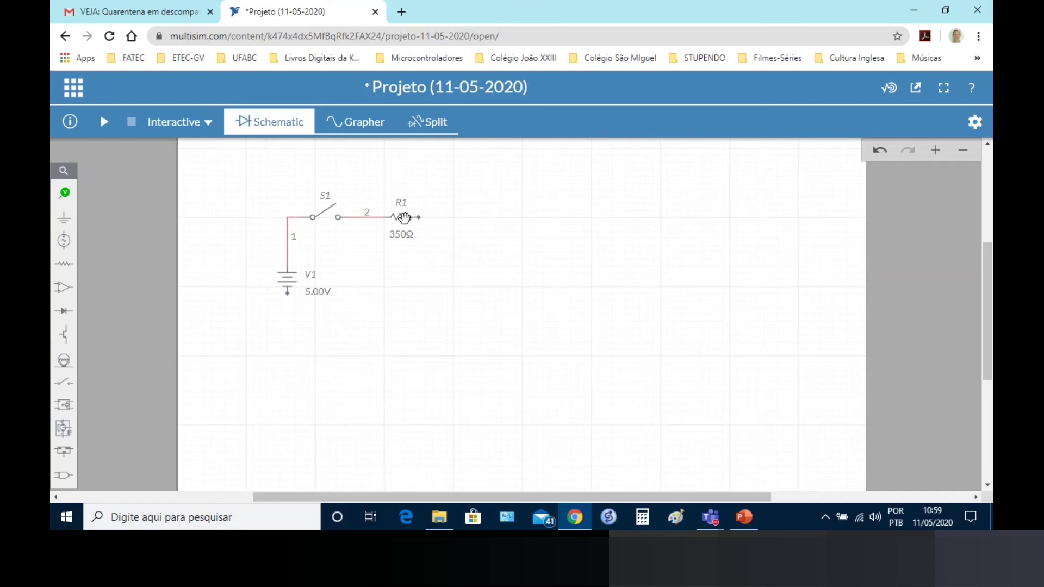
Step: Place an LED below and to the right of R1 and wire its upper terminal to the resistor's right terminal
left_click(67, 363)
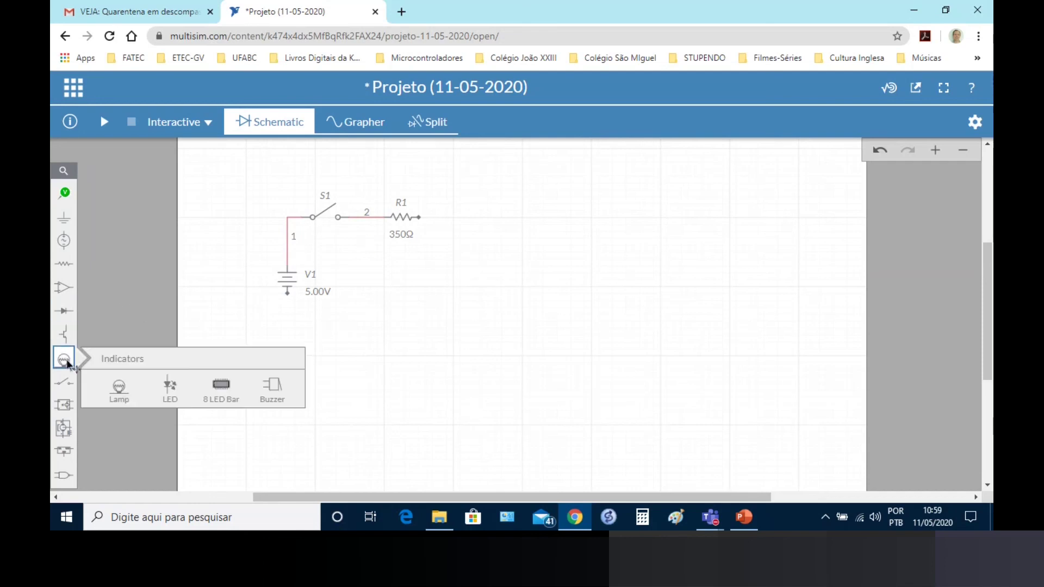
left_click(169, 387)
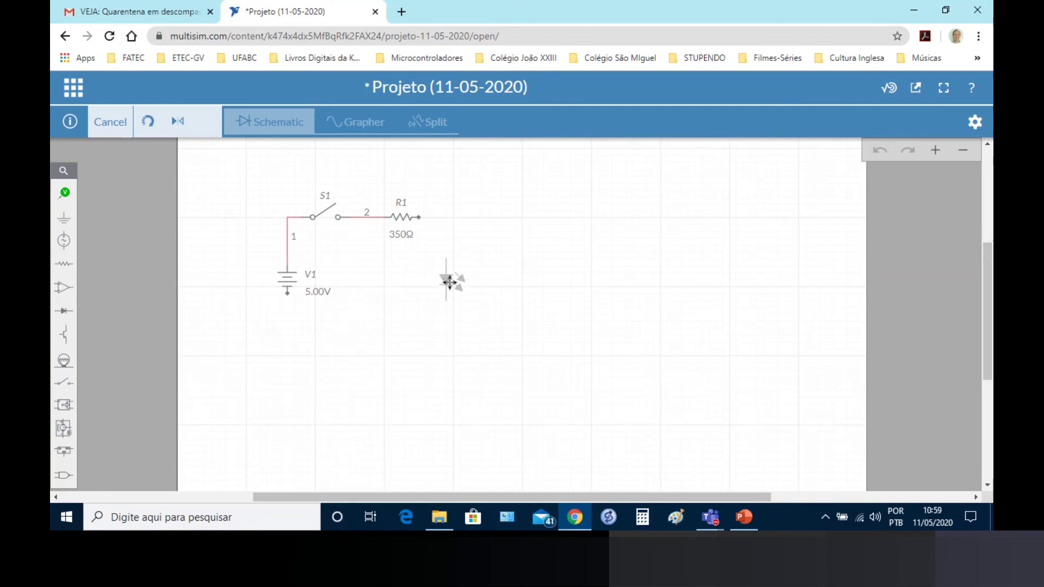
left_click(443, 282)
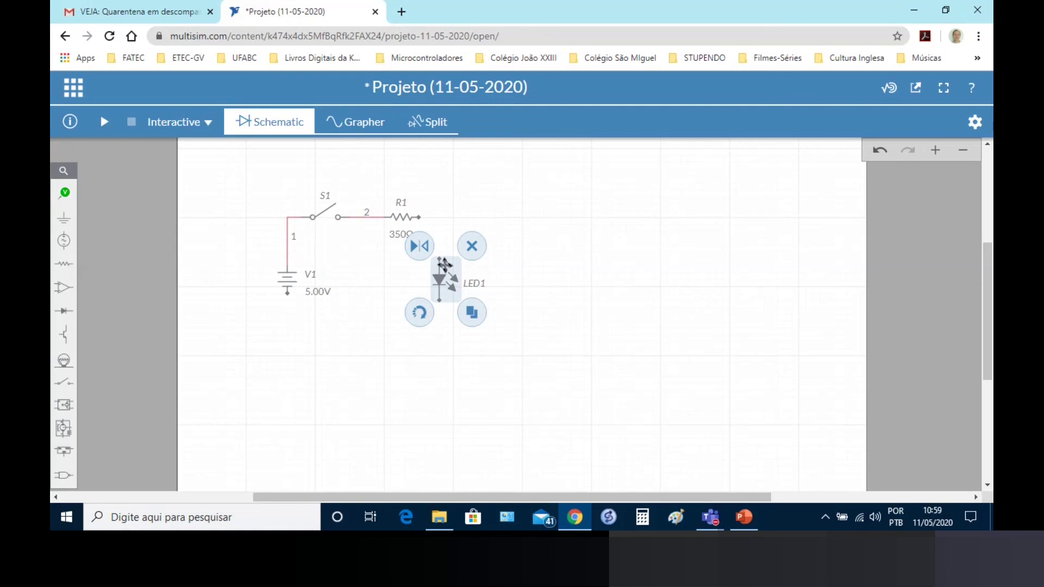
left_click(439, 260)
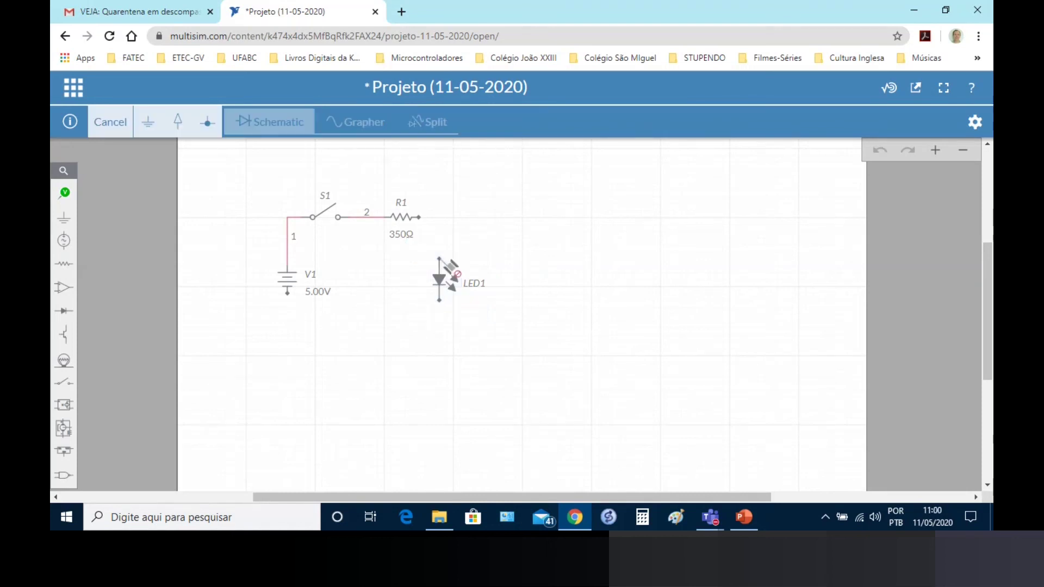
left_click(420, 218)
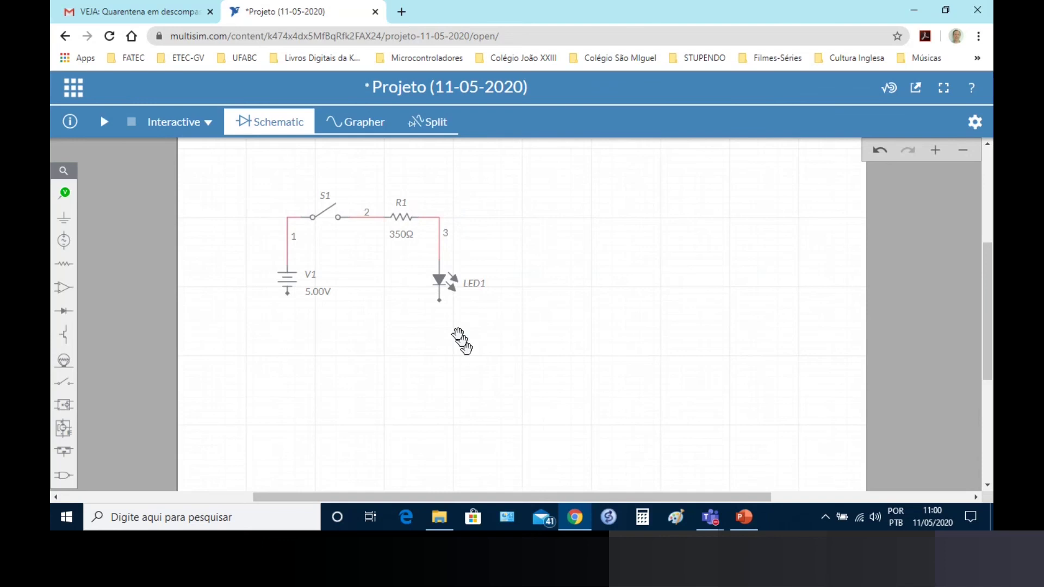
Step: Close the loop by wiring the LED's lower terminal along the bottom of the circuit to V1's lower terminal
left_click(440, 302)
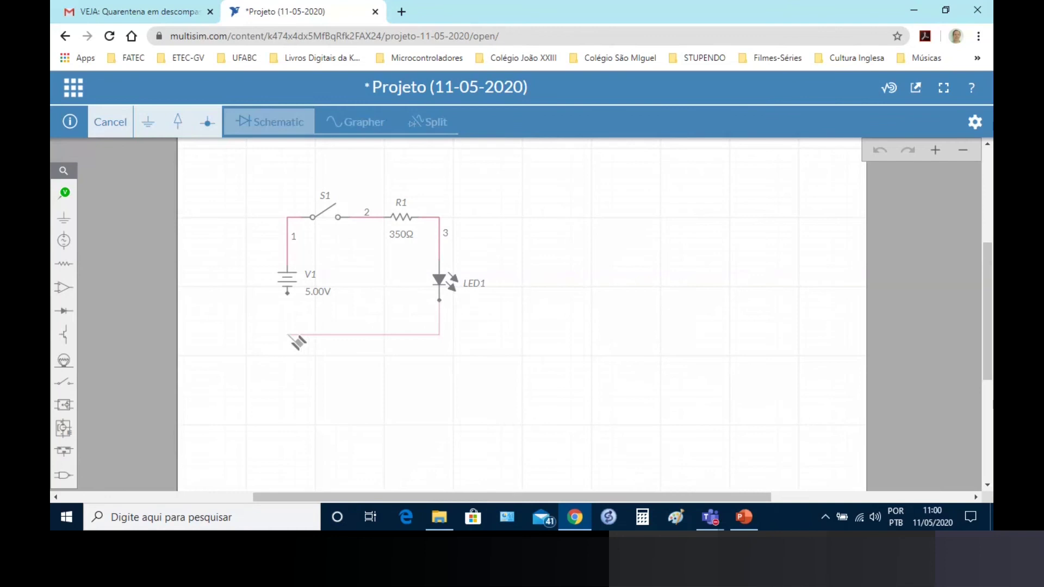
left_click_drag(289, 335, 287, 292)
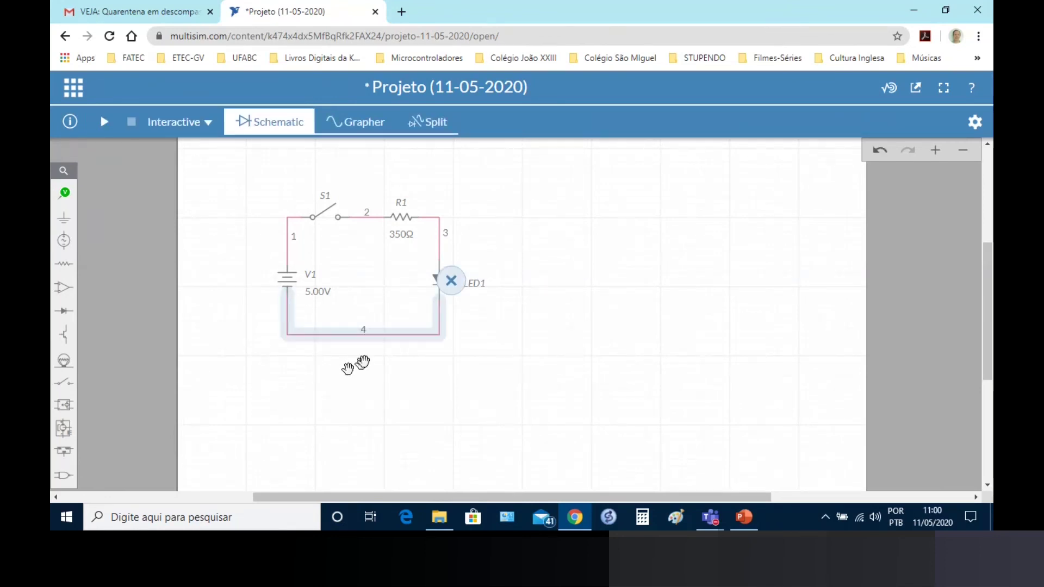
left_click(368, 417)
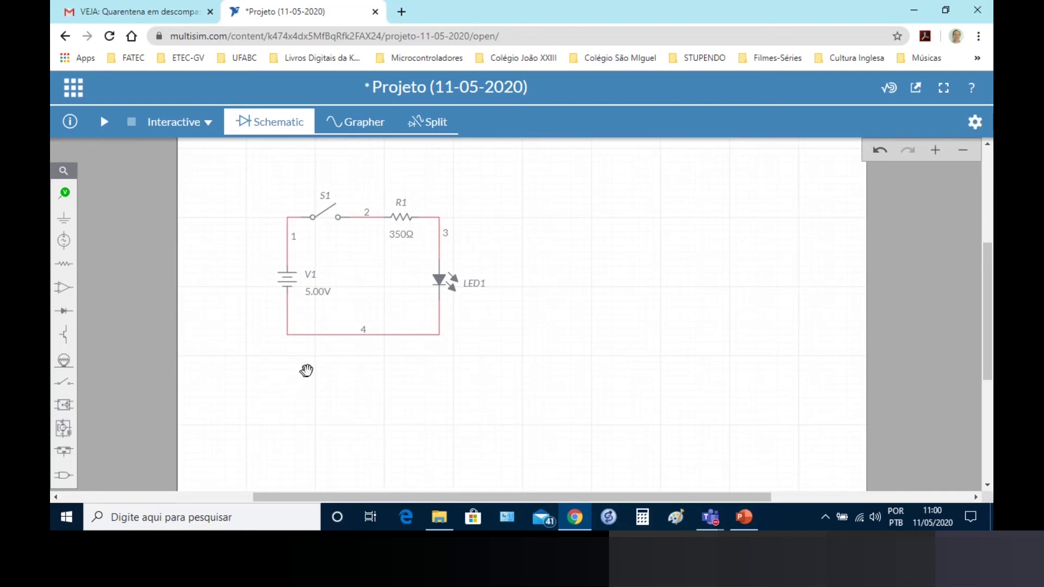
Step: Place a Ground connector just below the lower-left corner of the circuit loop
left_click(63, 219)
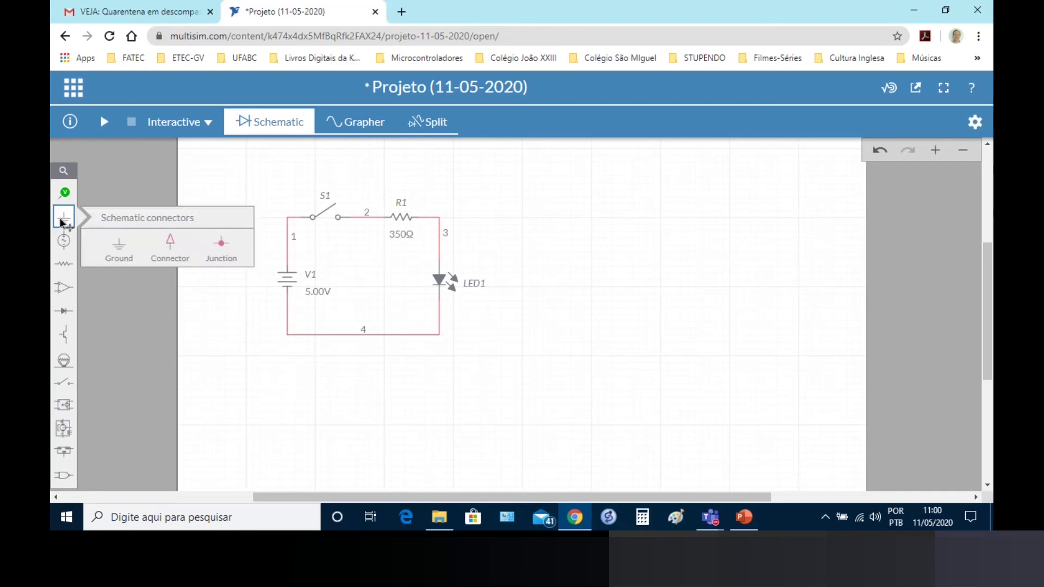
left_click(113, 249)
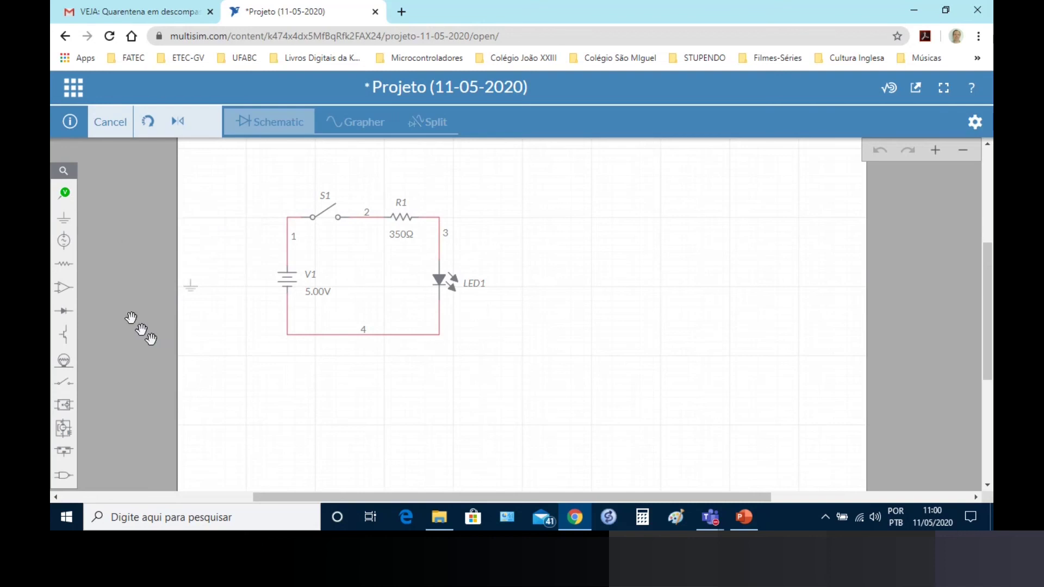
left_click(293, 359)
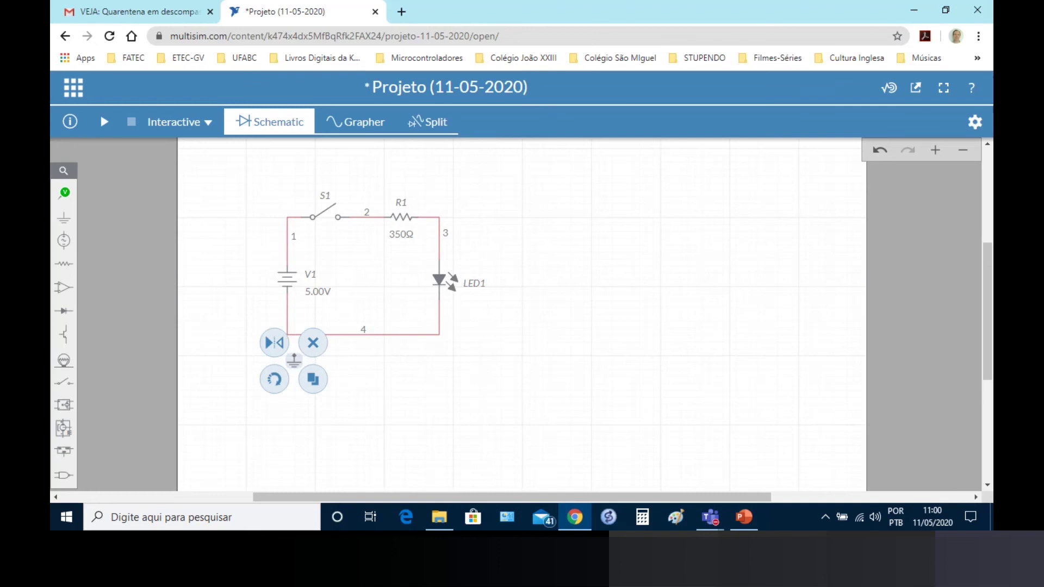
Step: Wire the Ground connector up to the bottom wire of the circuit loop
left_click(294, 356)
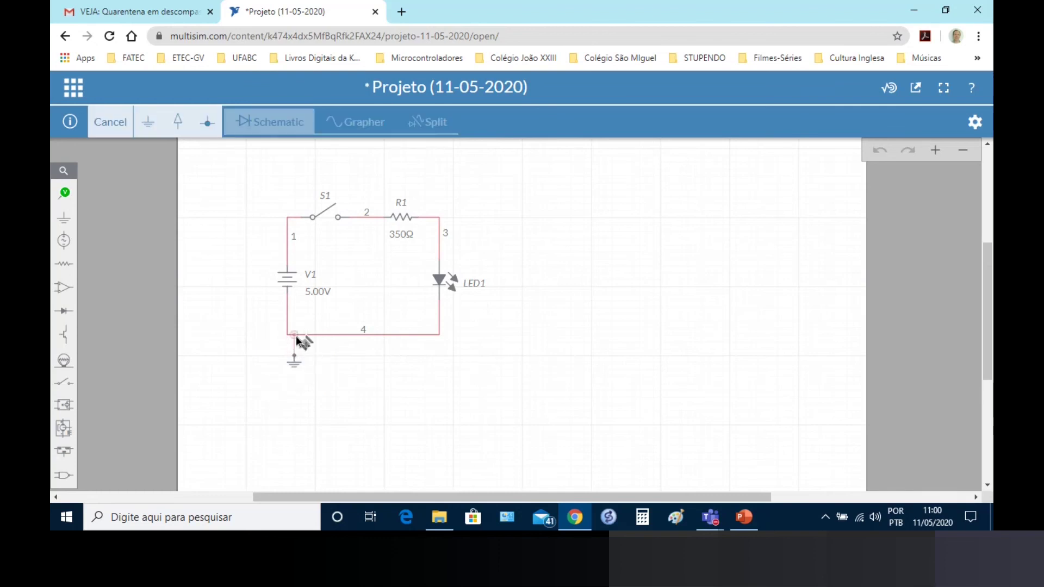
left_click(295, 335)
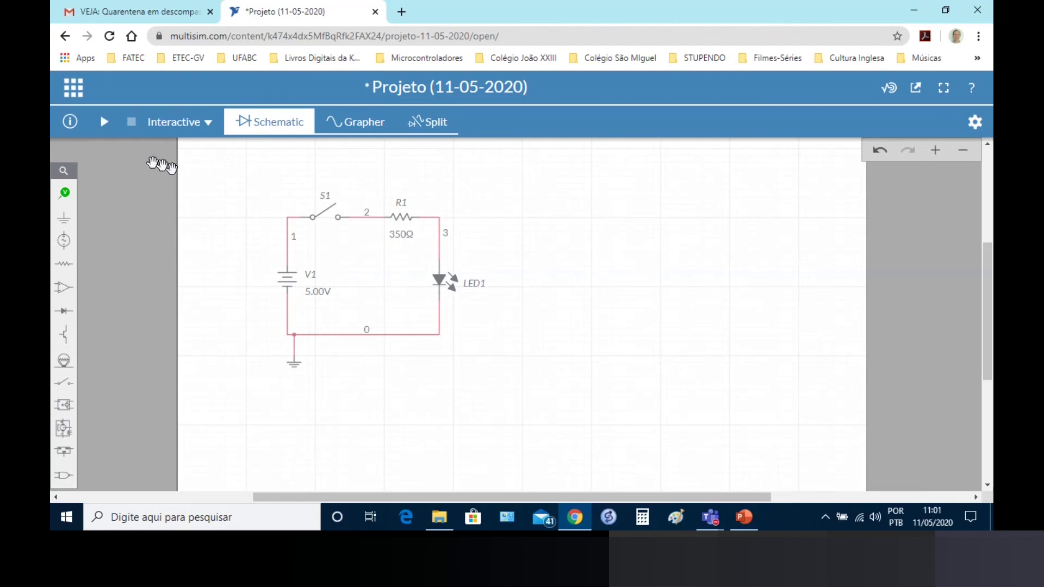
Step: Run the interactive simulation, toggle switch S1 closed and open several times to test the LED, and stop the simulation
left_click(106, 124)
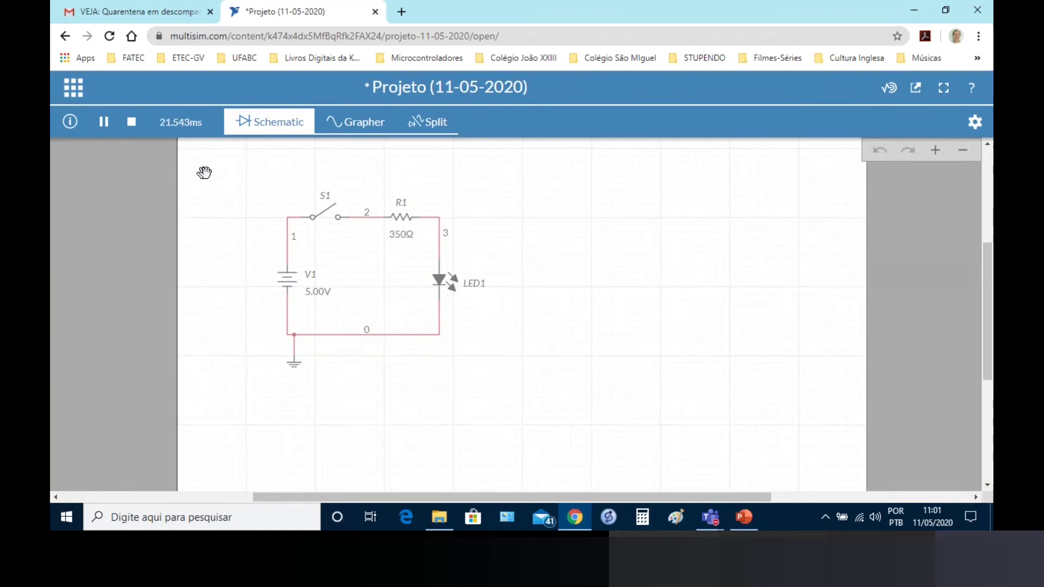
left_click(327, 208)
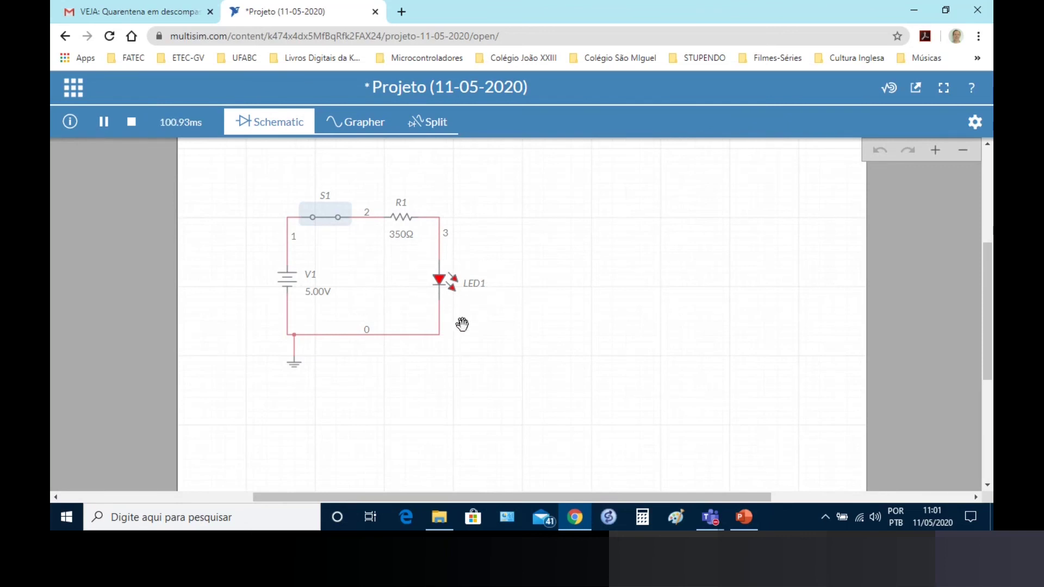
left_click(327, 215)
left_click(333, 217)
left_click(333, 216)
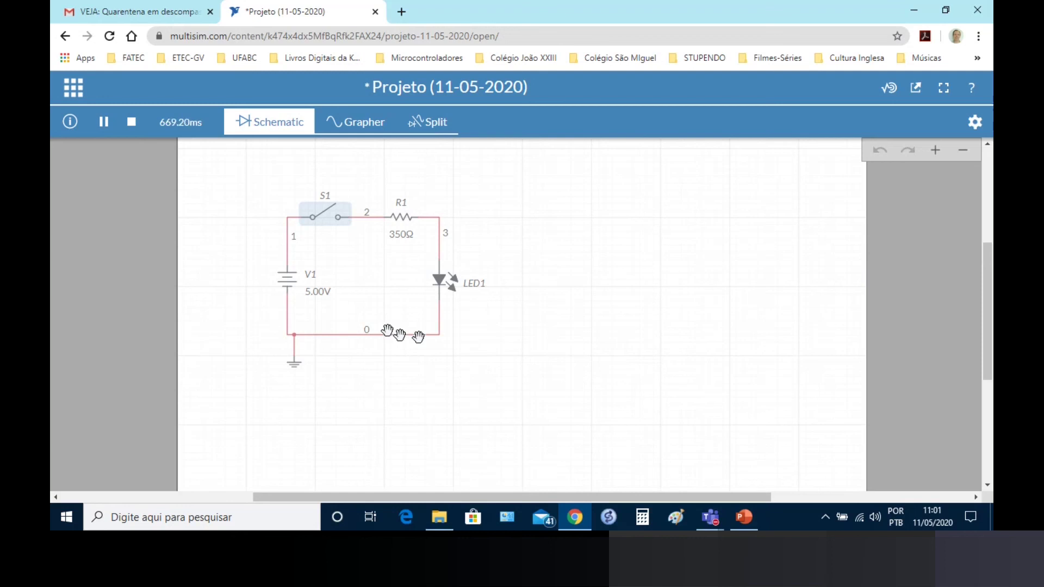
left_click(132, 122)
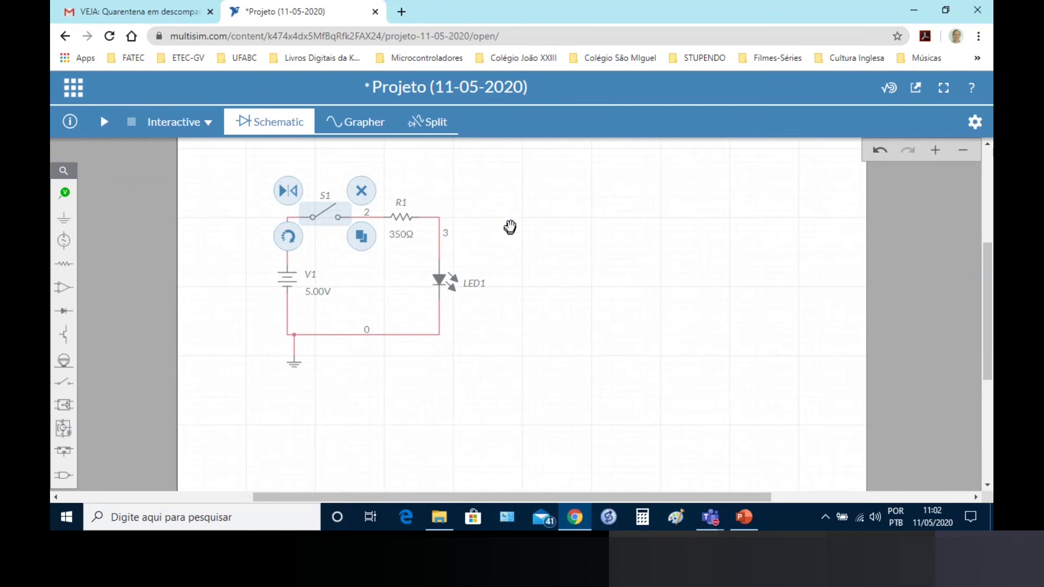
Step: Save the project with the completed circuit
left_click(84, 86)
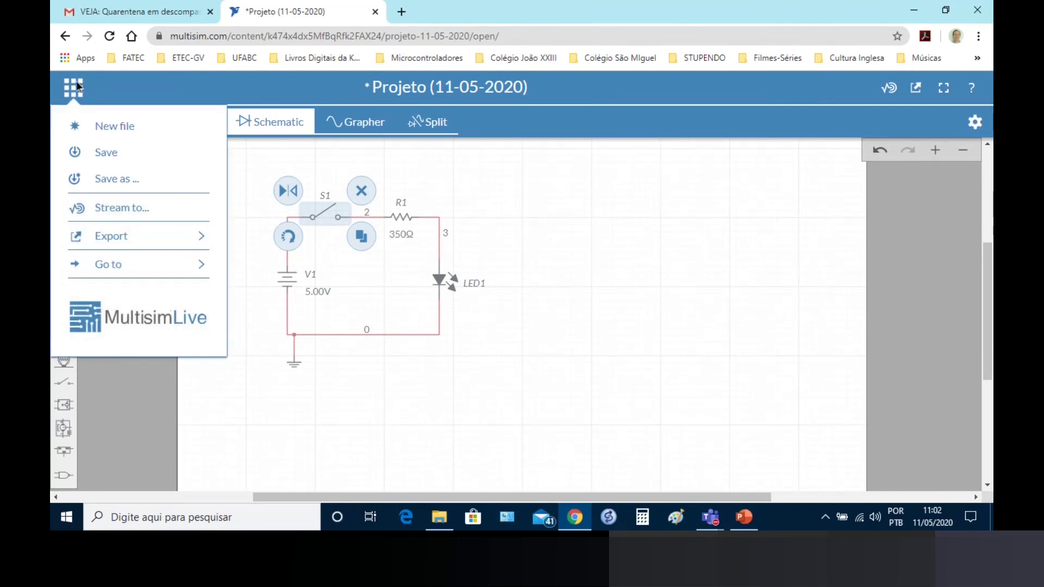
left_click(101, 153)
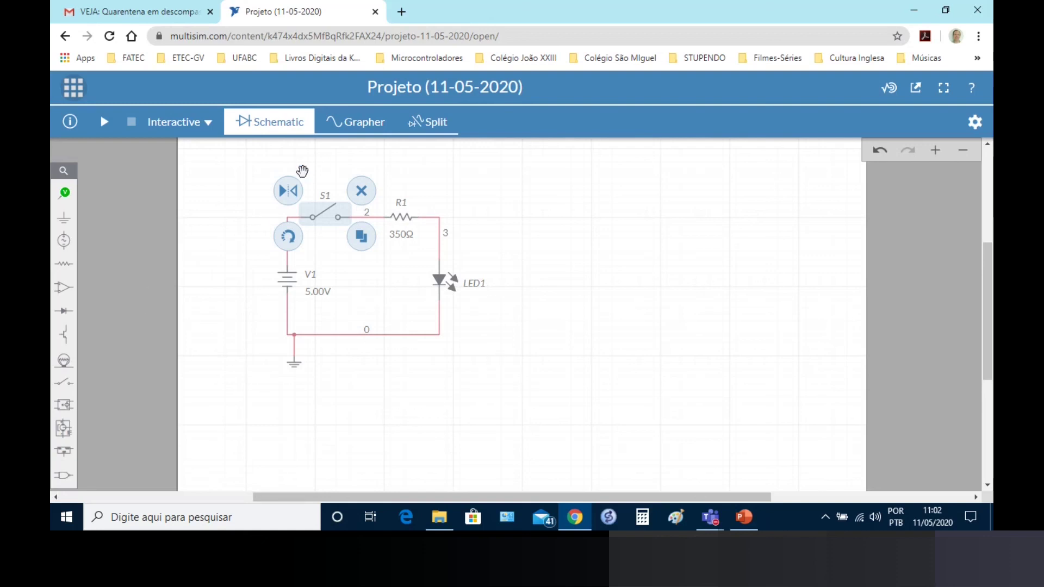
Step: Run the simulation while viewing the Grapher and the Split view with the whole circuit visible, and stop it
left_click(362, 124)
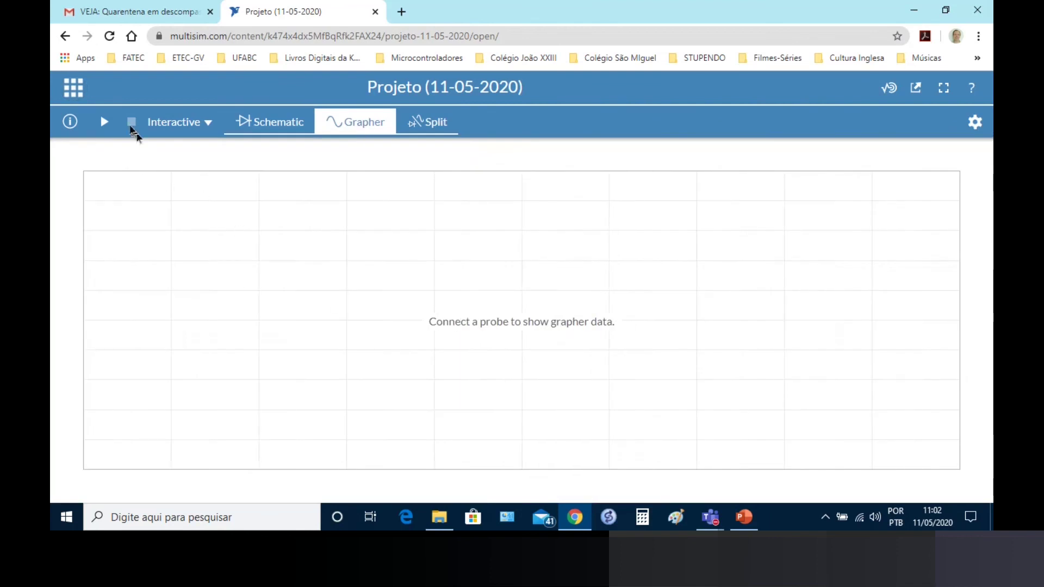
left_click(105, 124)
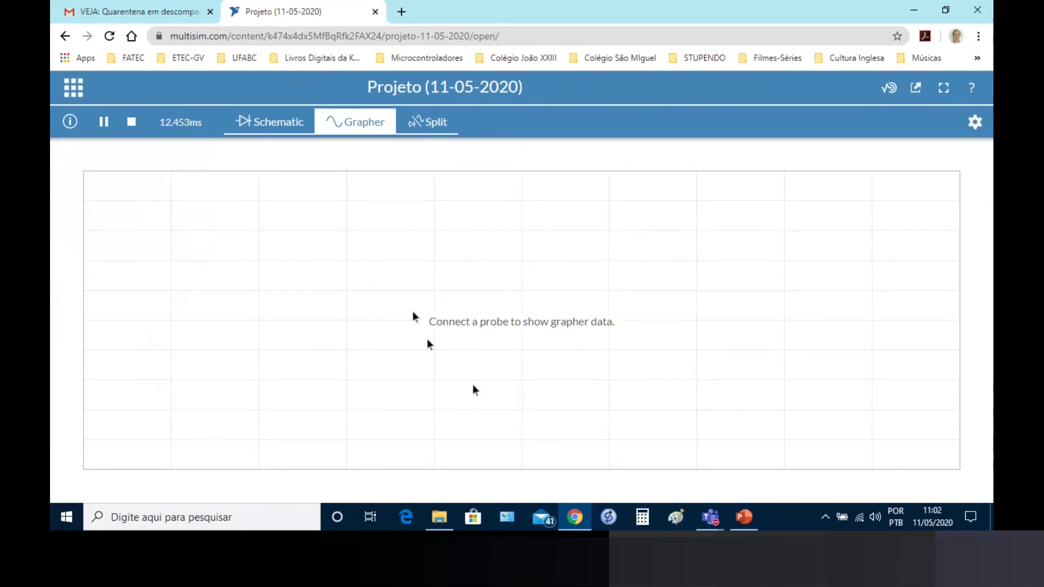
left_click(431, 122)
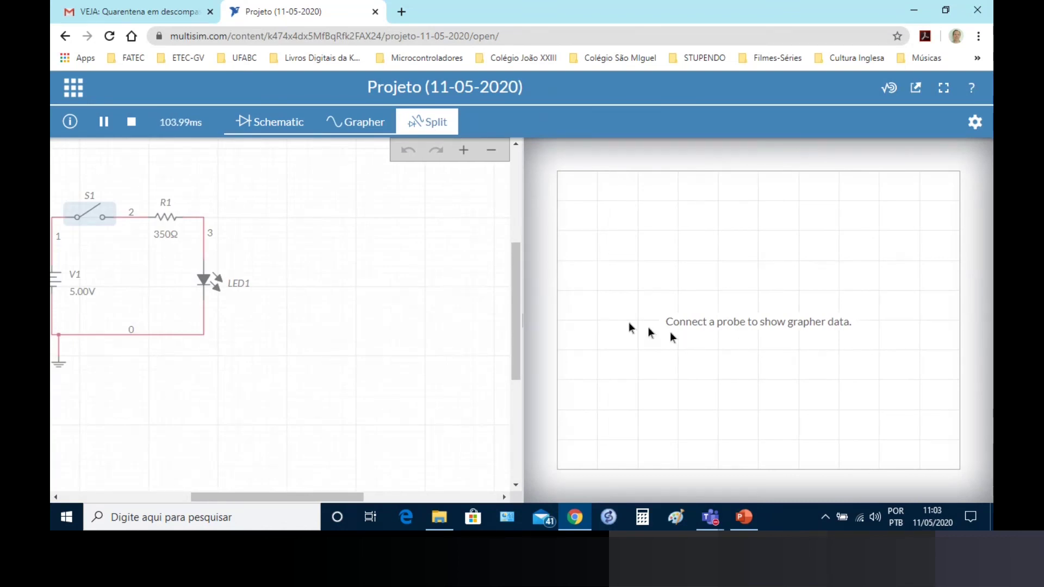
left_click_drag(149, 256, 329, 255)
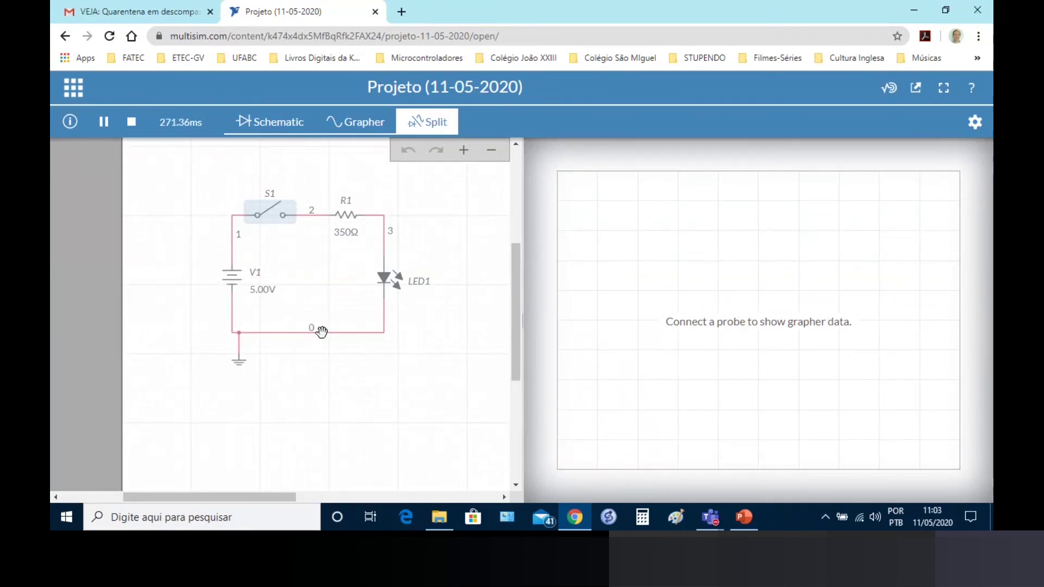
left_click(133, 123)
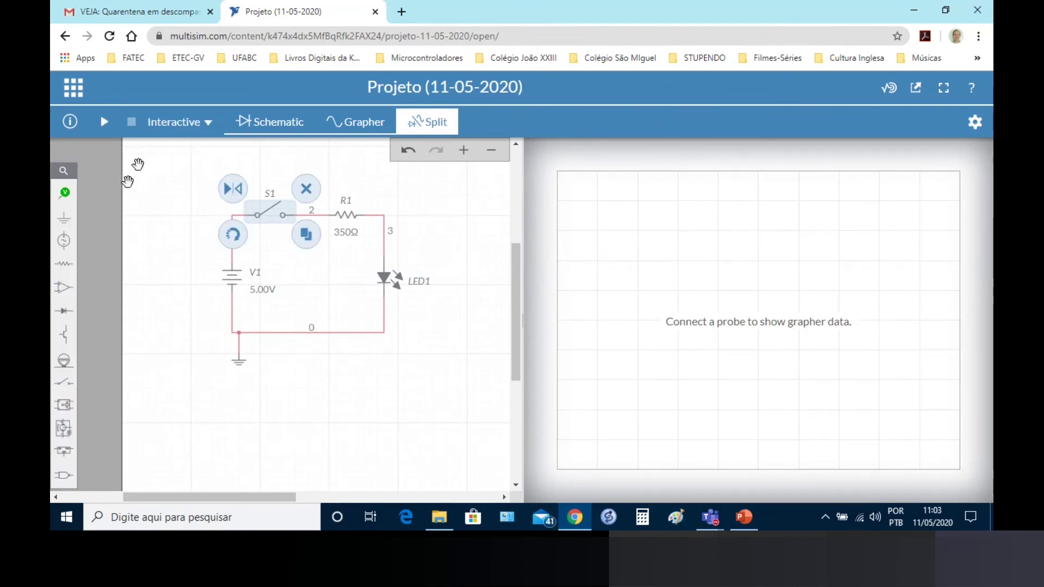
Step: Place a Voltage probe on the wire between switch S1 and resistor R1
left_click(64, 194)
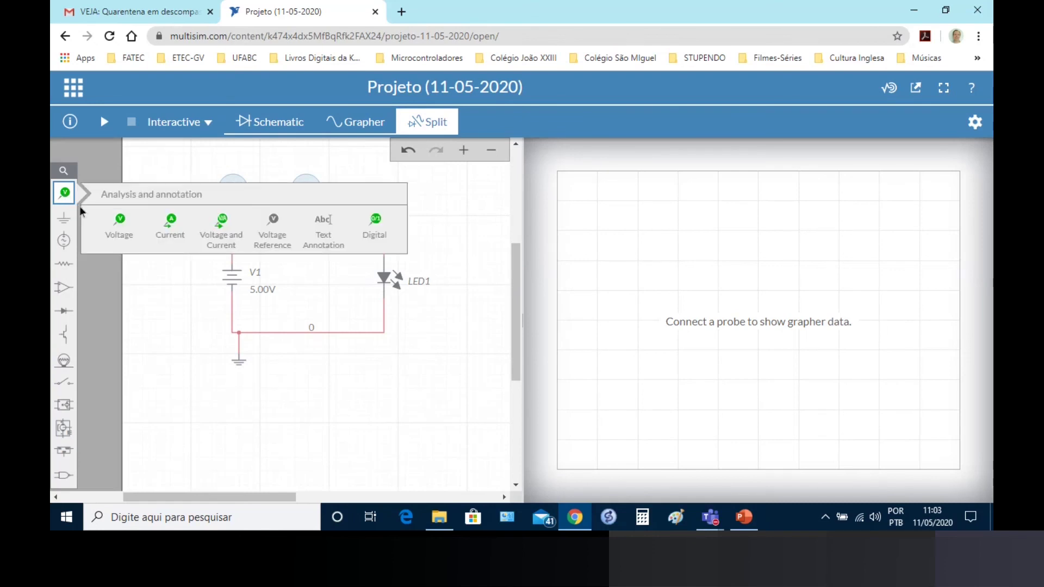
left_click(121, 236)
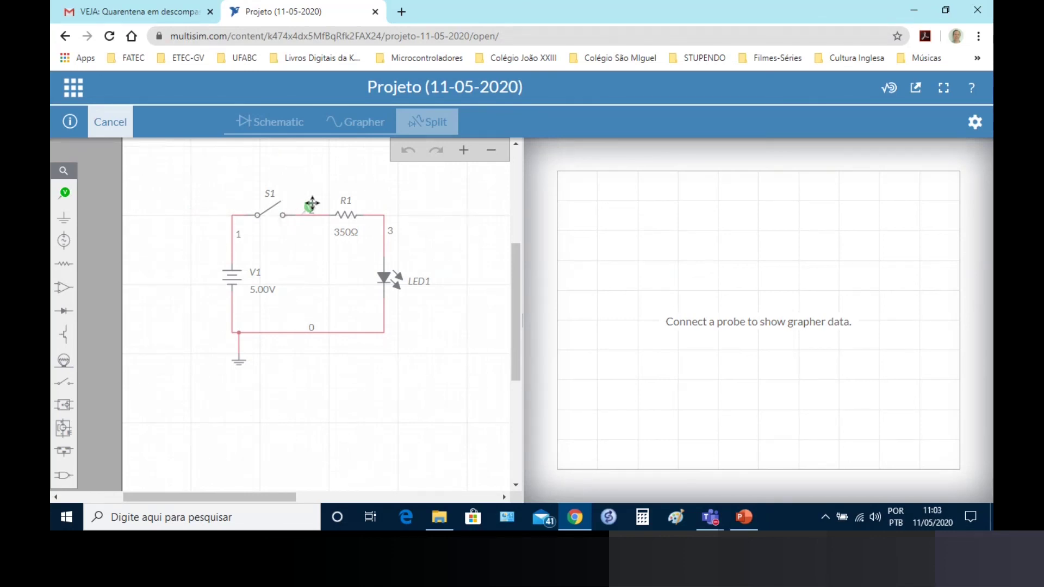
left_click(311, 205)
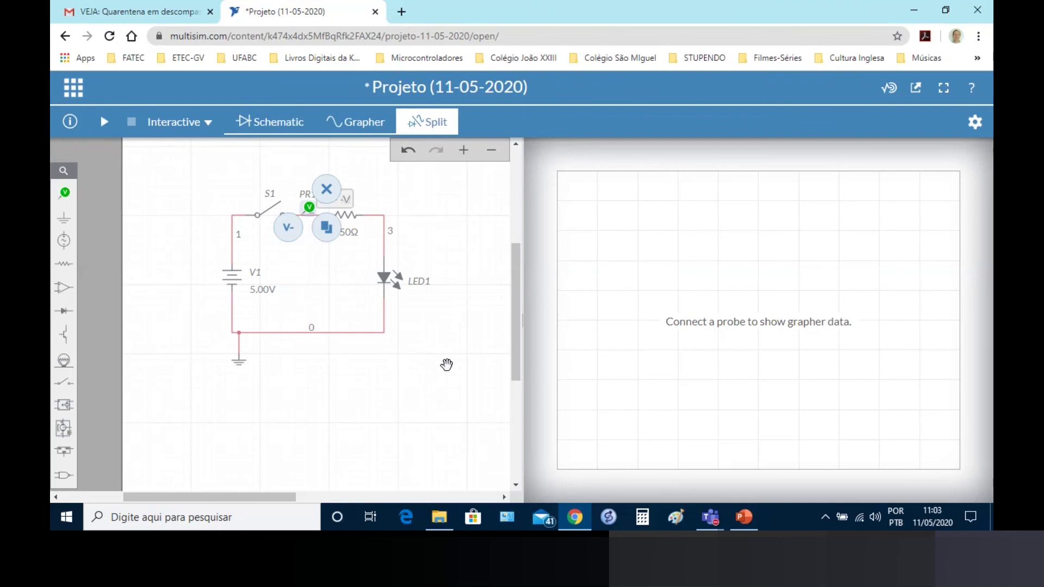
left_click(447, 365)
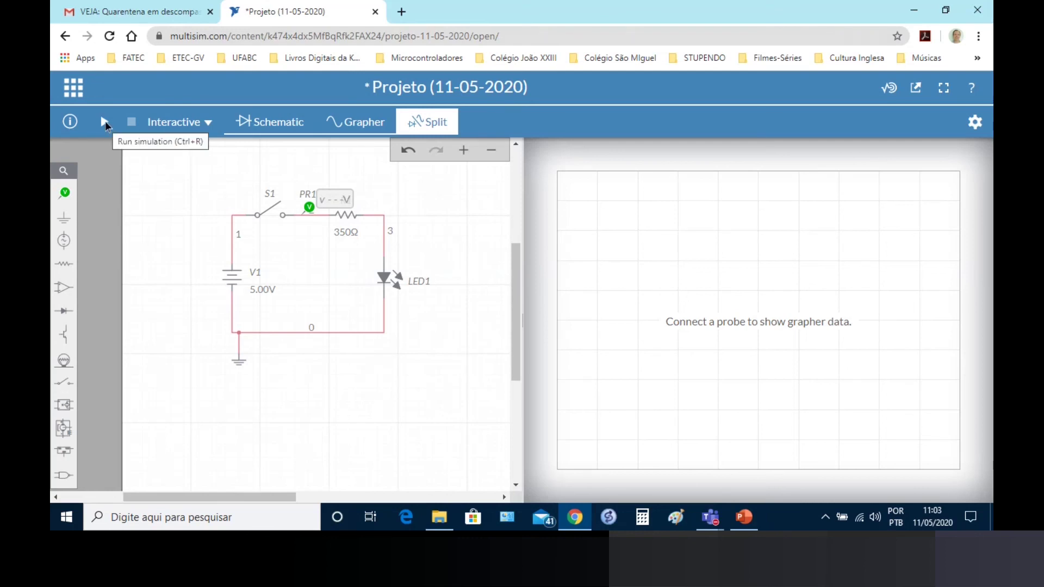
Step: Run the simulation and close switch S1 to check the voltage at probe PR1
left_click(105, 122)
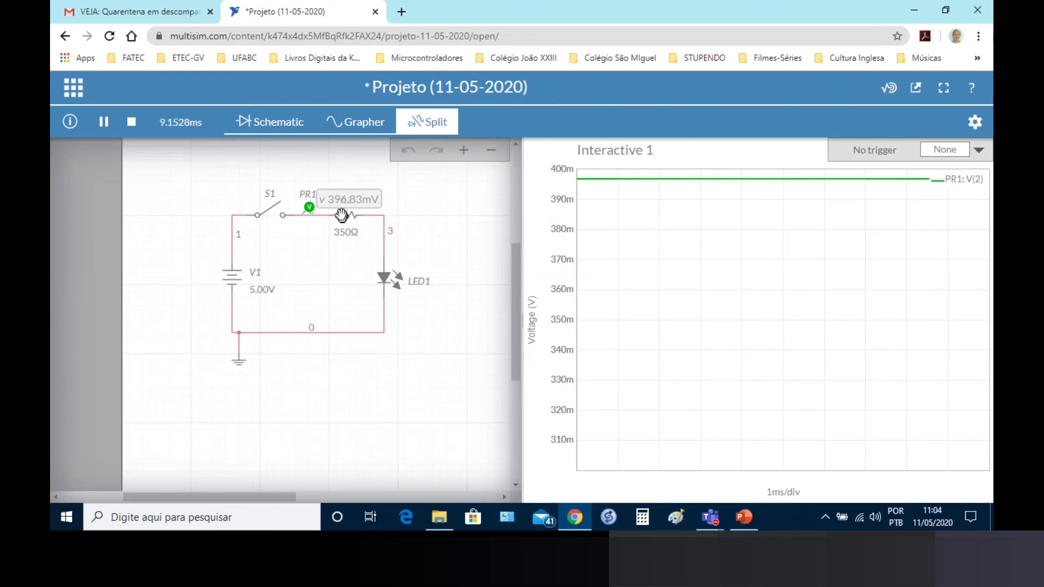
left_click_drag(338, 212, 365, 206)
left_click(270, 207)
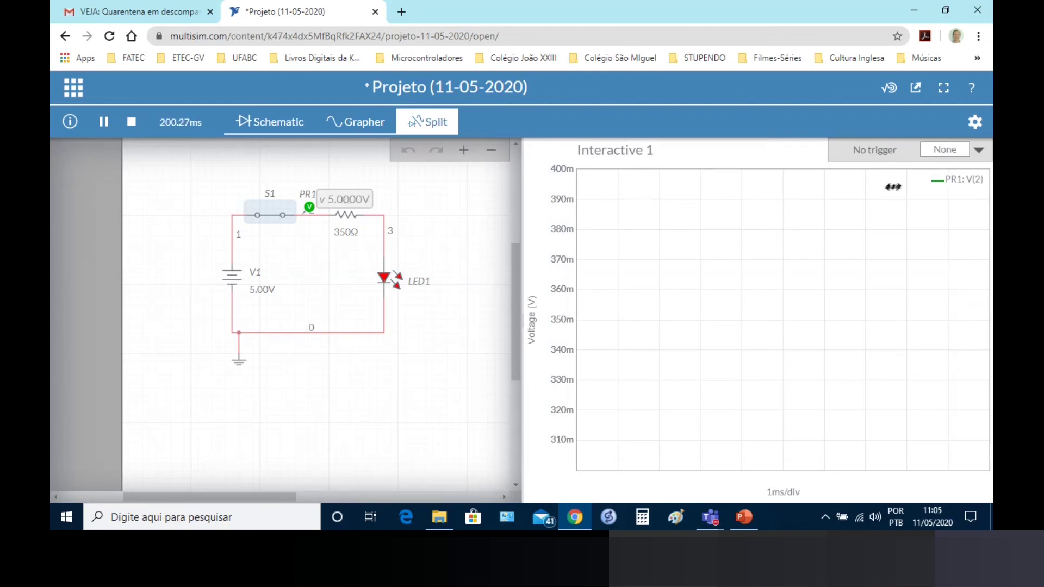
Step: Set the graph's voltage axis to a minimum of 0 V and a maximum of 10 V
left_click(975, 122)
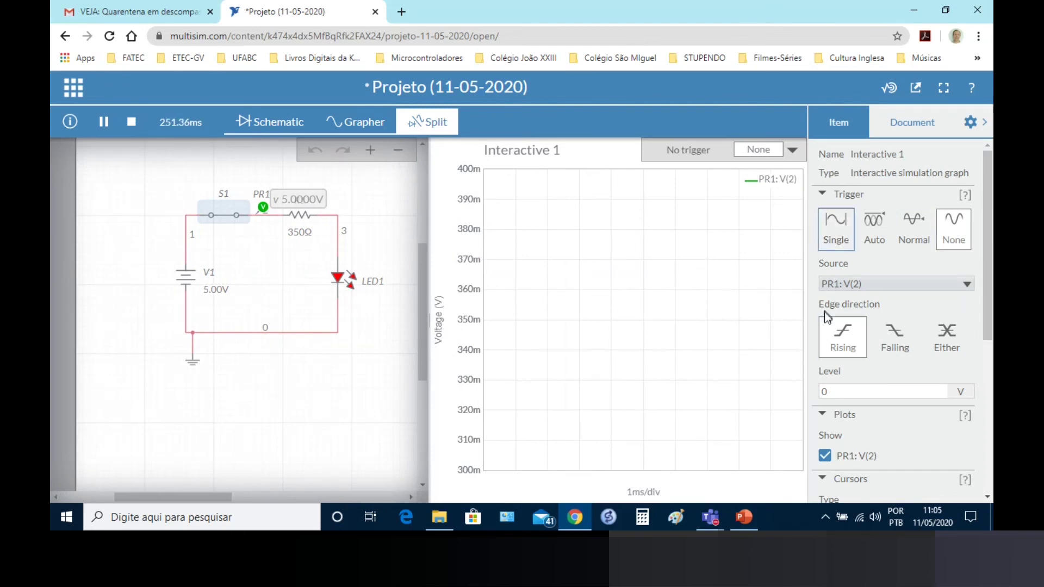
left_click(947, 334)
left_click(894, 335)
left_click_drag(990, 202, 990, 353)
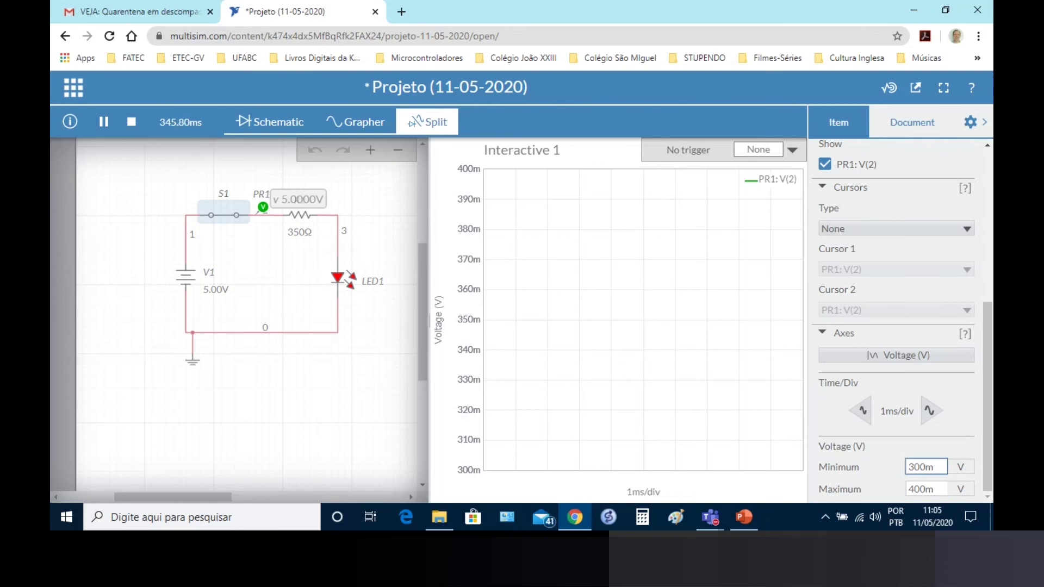
left_click_drag(935, 466, 902, 471)
type("0")
key("Tab")
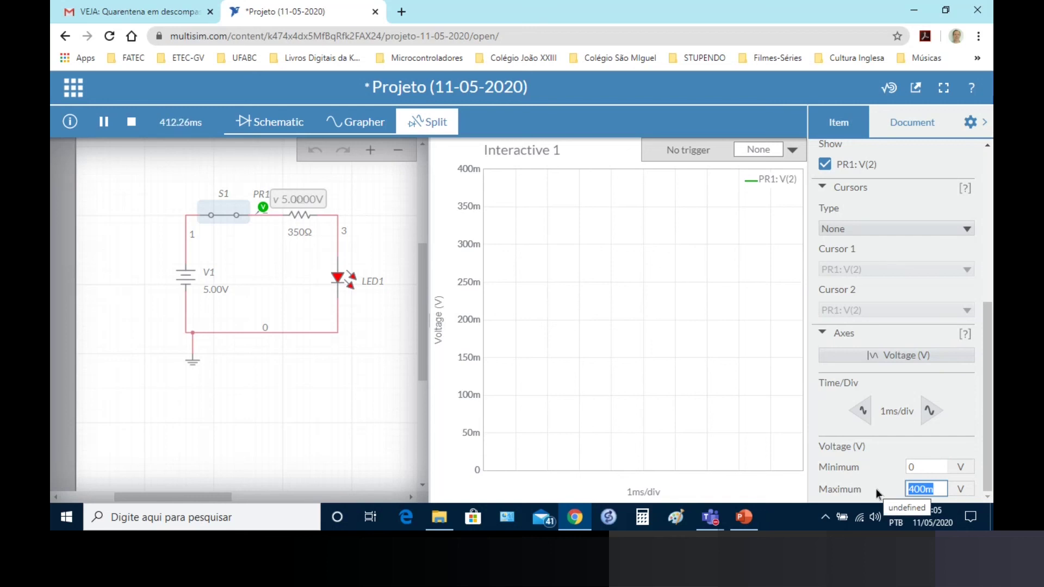
type("10")
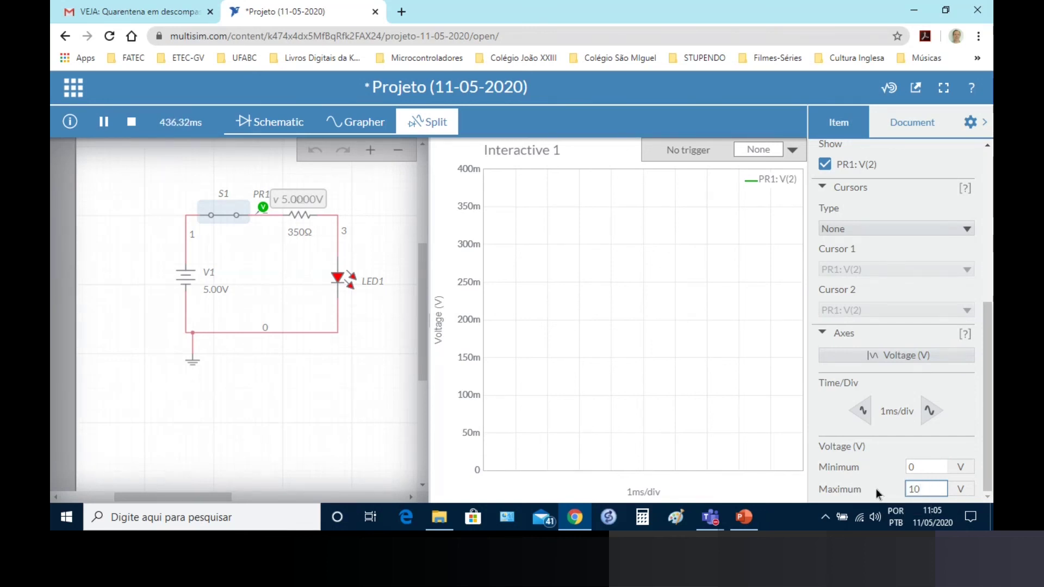
key("Return")
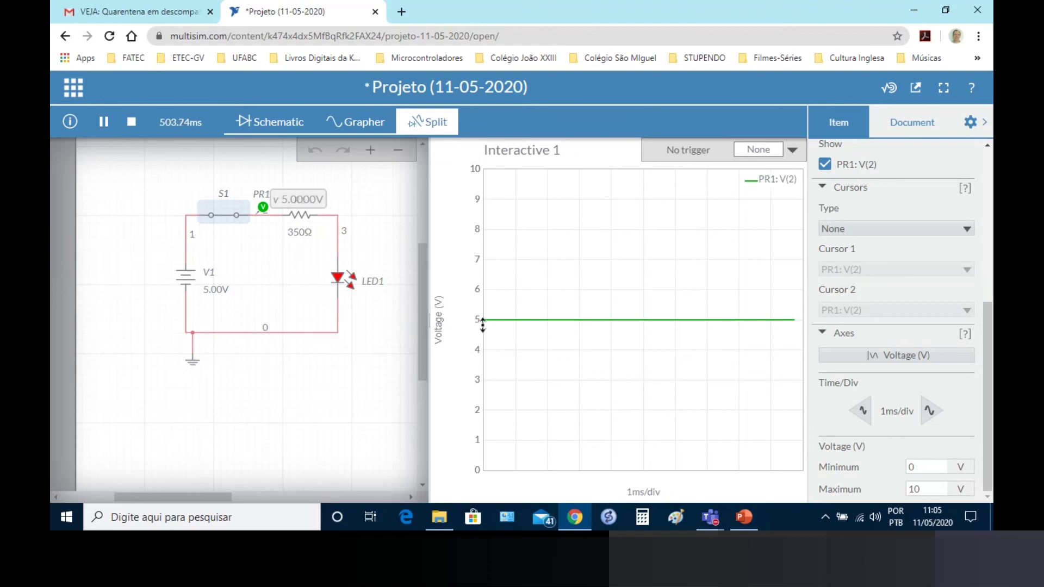
Step: Read the PR1 trace on the graph with switch S1 closed and with it opened, and stop the simulation
mouse_move(494, 320)
left_click(223, 215)
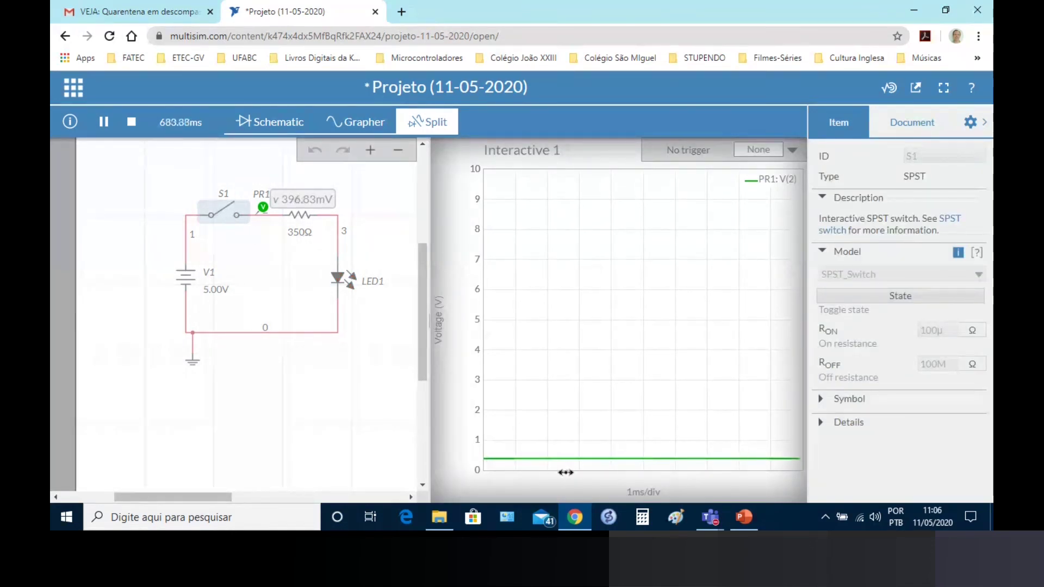
mouse_move(599, 459)
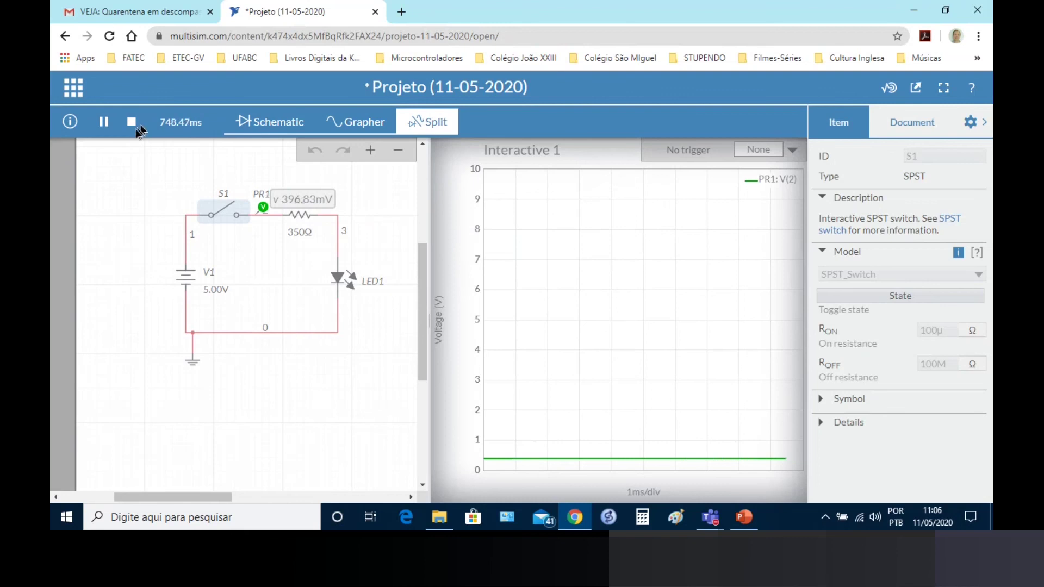
left_click(134, 126)
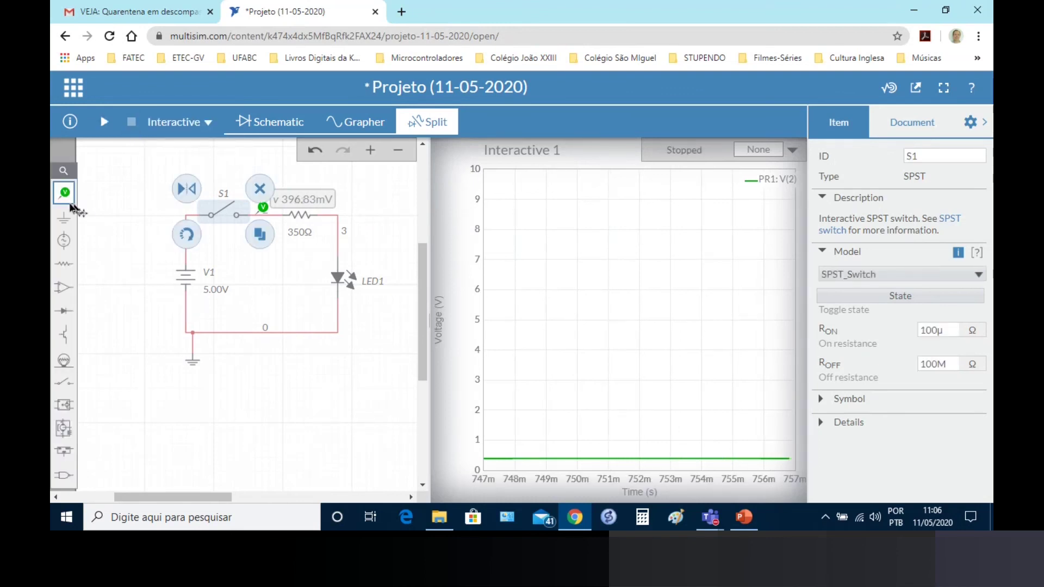
Step: Place a second Voltage probe on the wire between resistor R1 and LED1, at the loop's upper-right corner
left_click(64, 194)
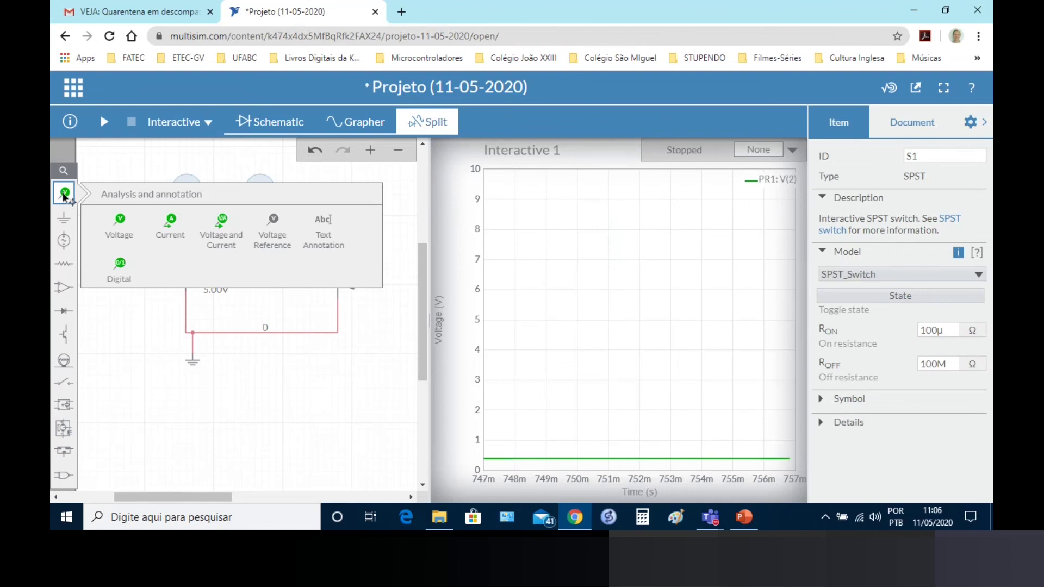
left_click(121, 225)
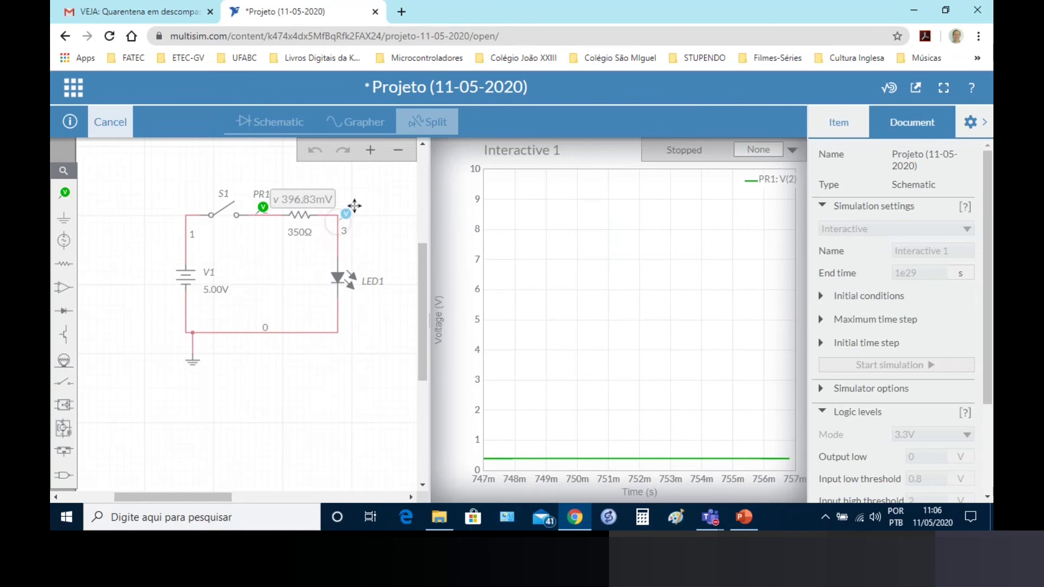
left_click(354, 205)
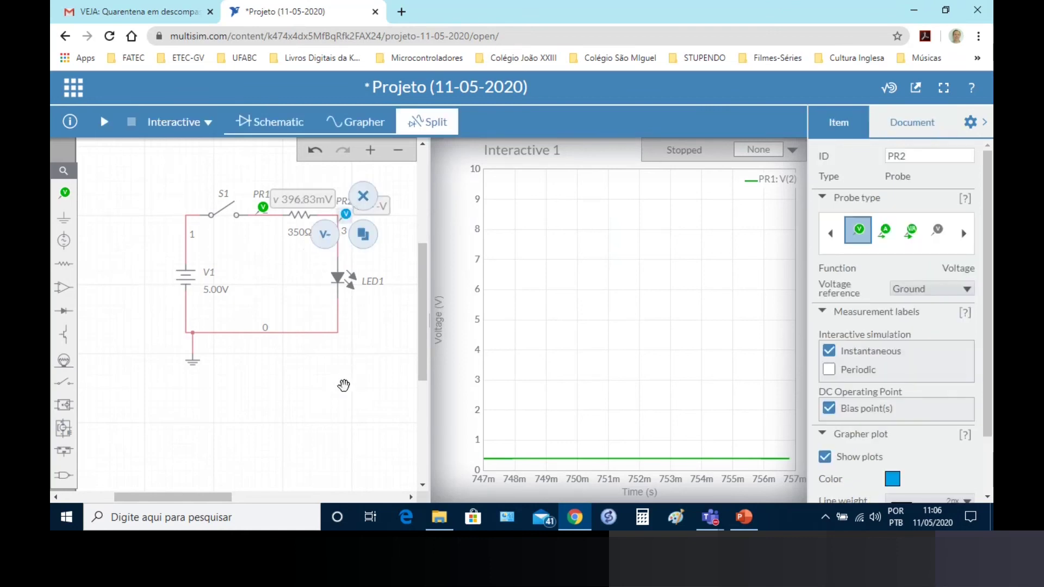
left_click(344, 385)
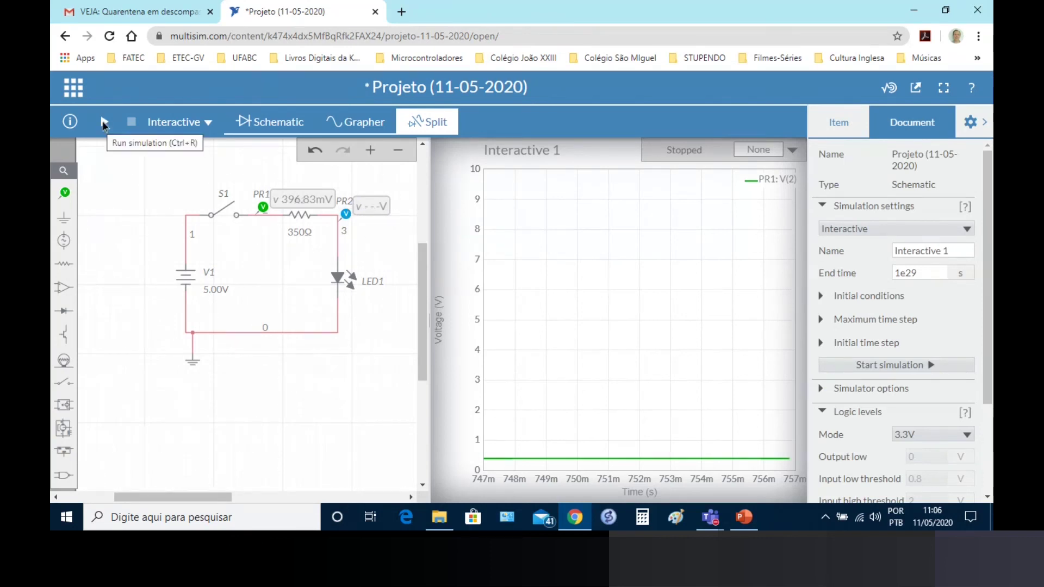
Step: Run the simulation, close switch S1, compare the PR1 and PR2 voltage traces on the graph, and stop the simulation
left_click(103, 123)
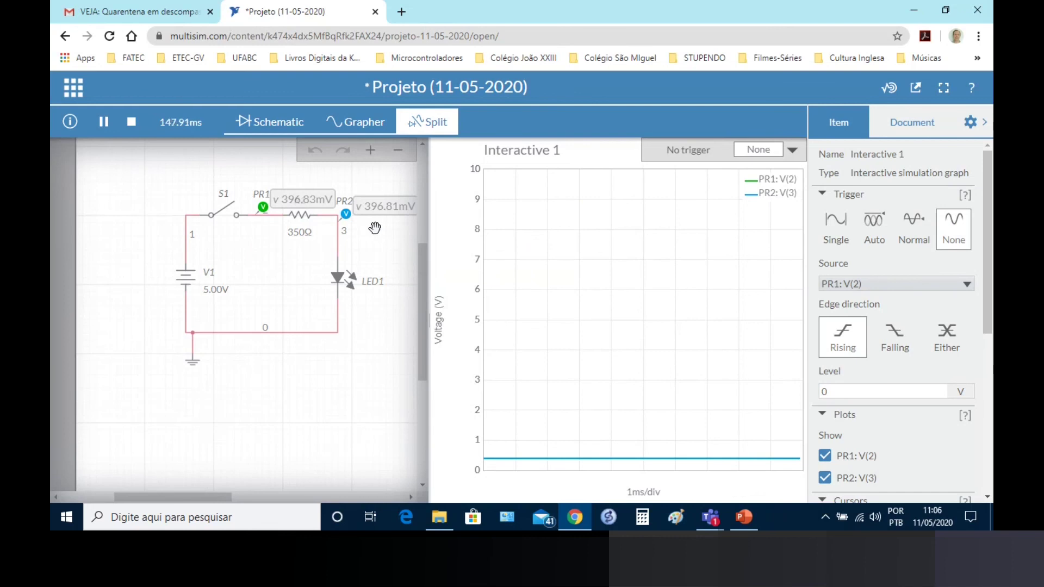
left_click(228, 209)
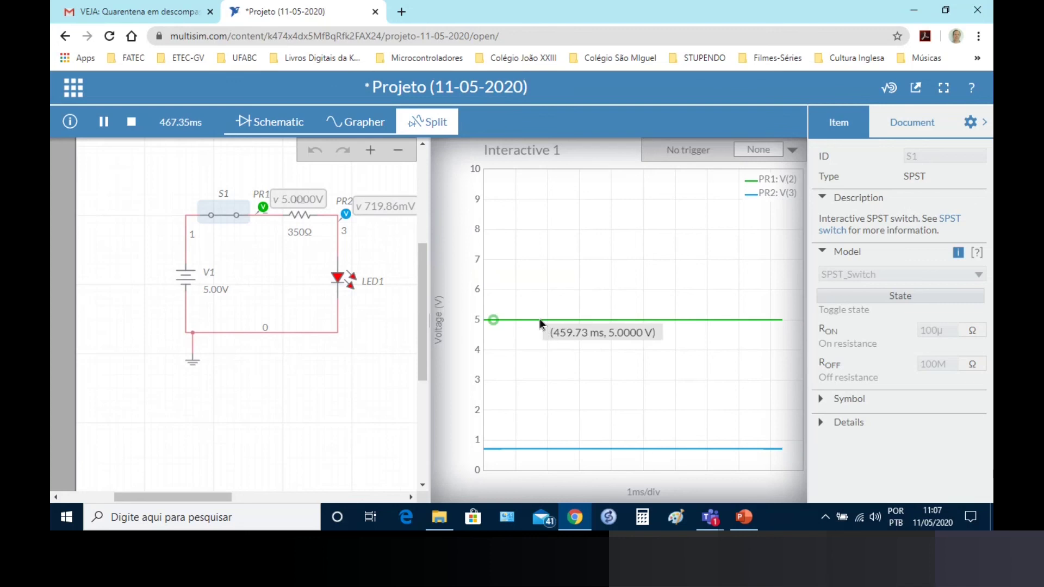
mouse_move(574, 320)
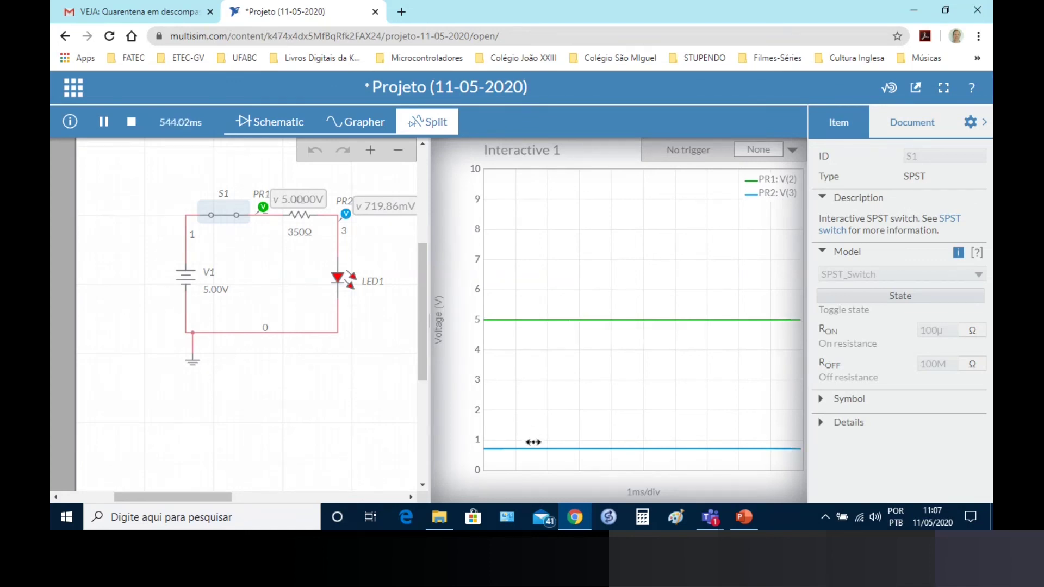
mouse_move(528, 451)
mouse_move(526, 329)
left_click(131, 122)
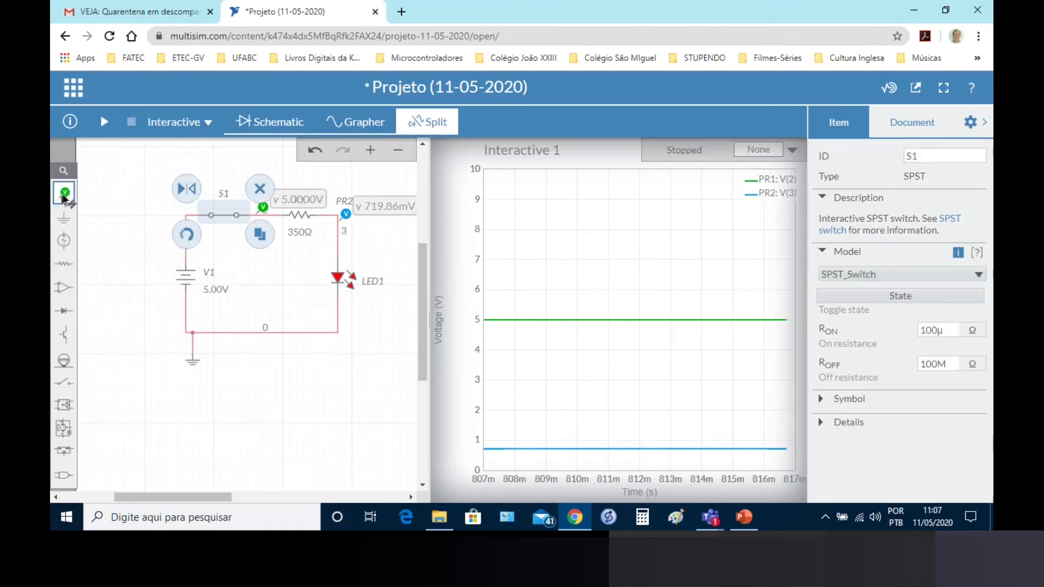
Step: Place a Current probe on the loop's lower wire, between LED1 and the ground connection
left_click(63, 195)
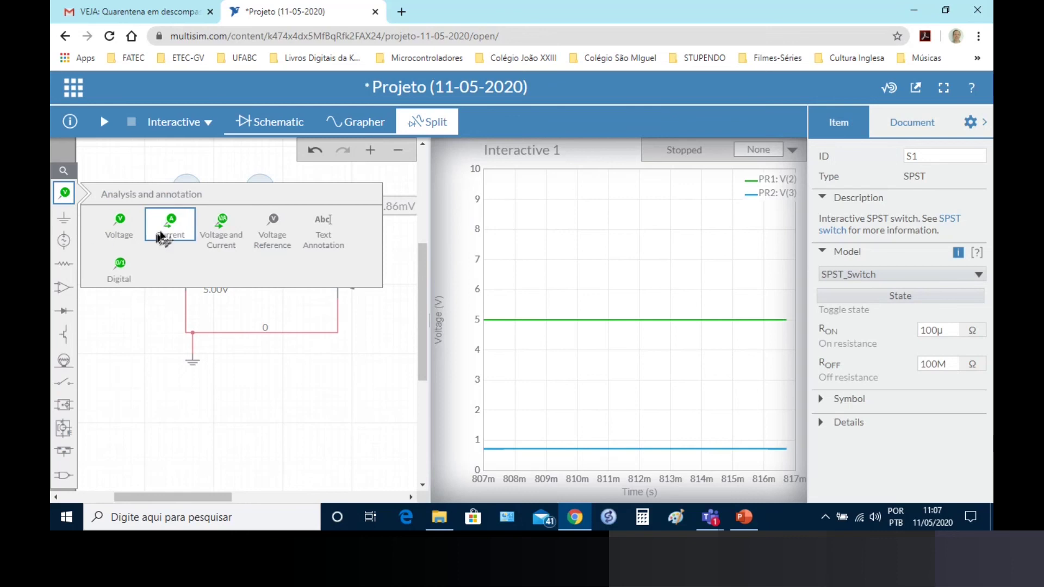
left_click(166, 223)
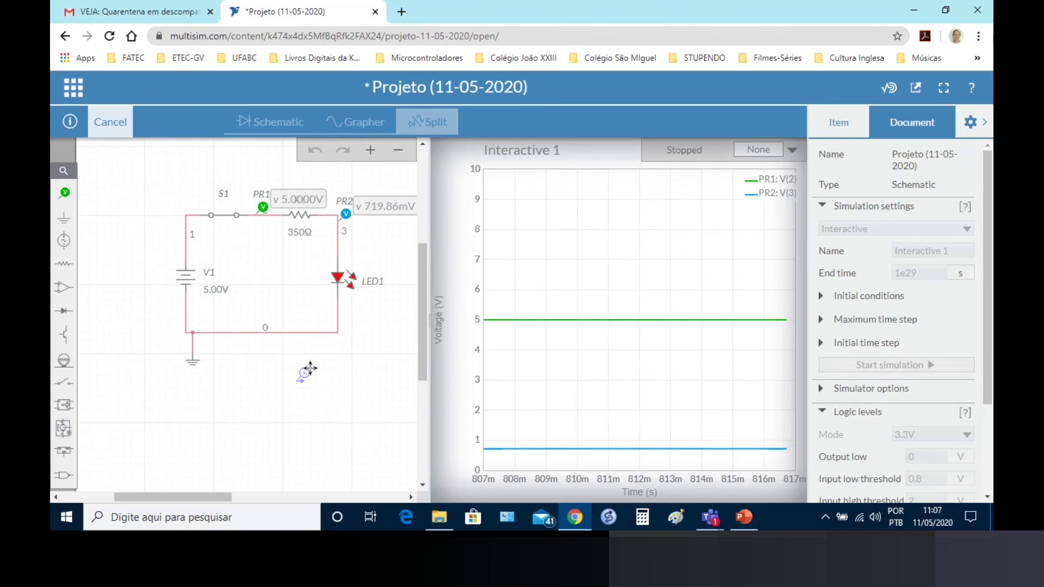
left_click(302, 321)
left_click(300, 320)
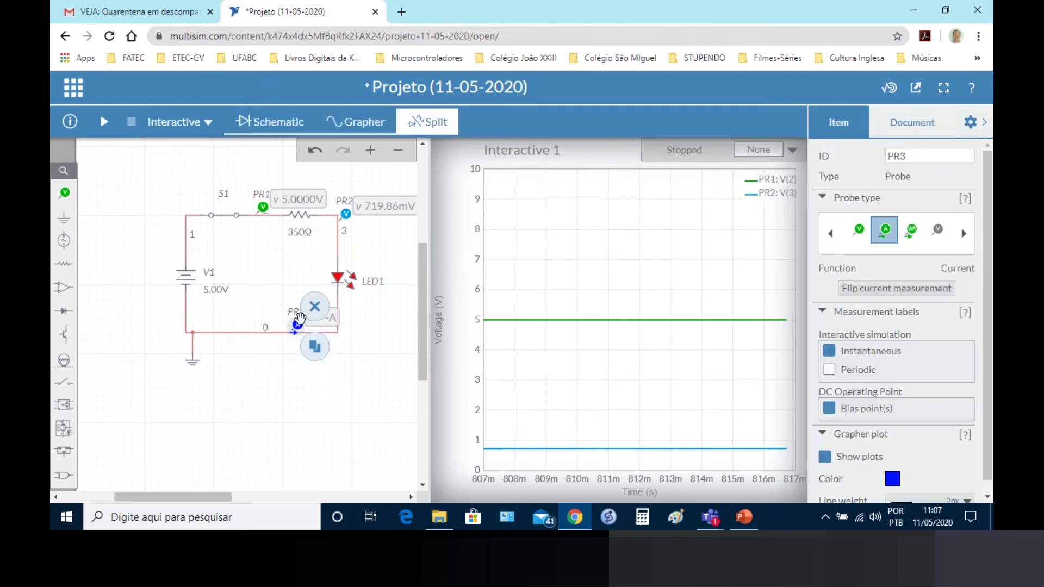
left_click(283, 375)
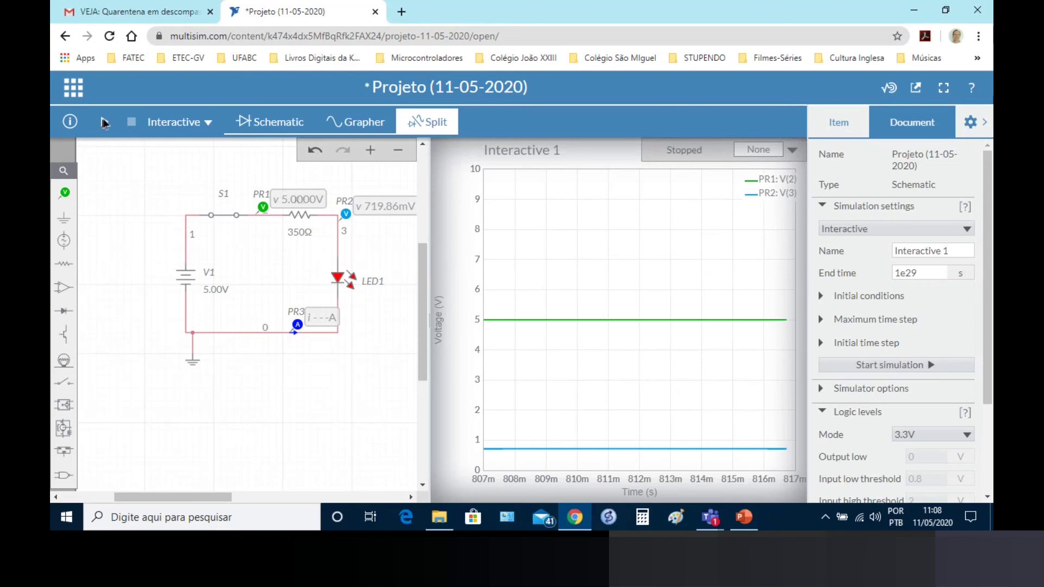
Step: Run the simulation, read the current at probe PR3 on the schematic and graph, and stop the simulation
left_click(103, 122)
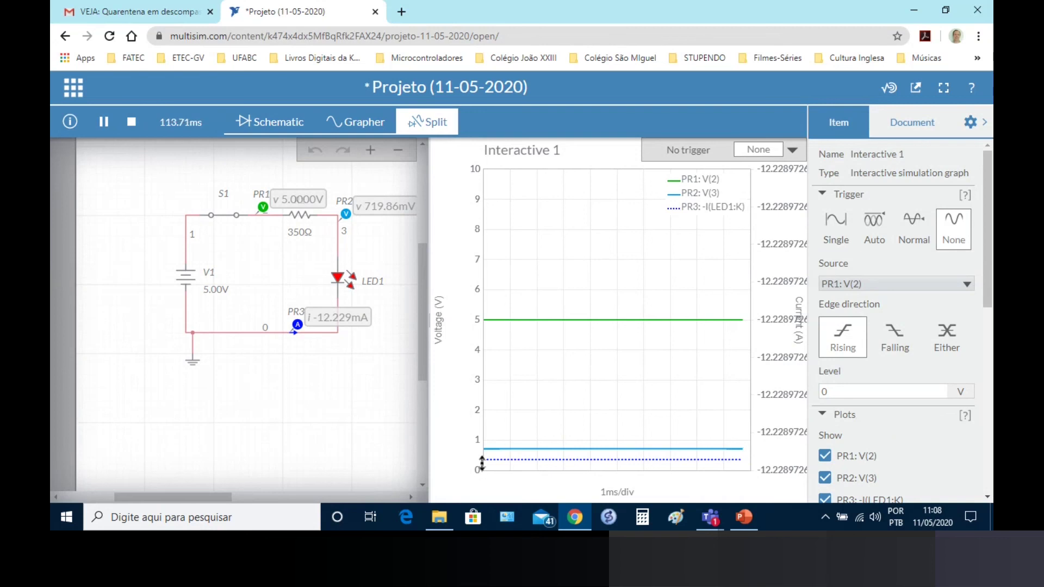
mouse_move(489, 463)
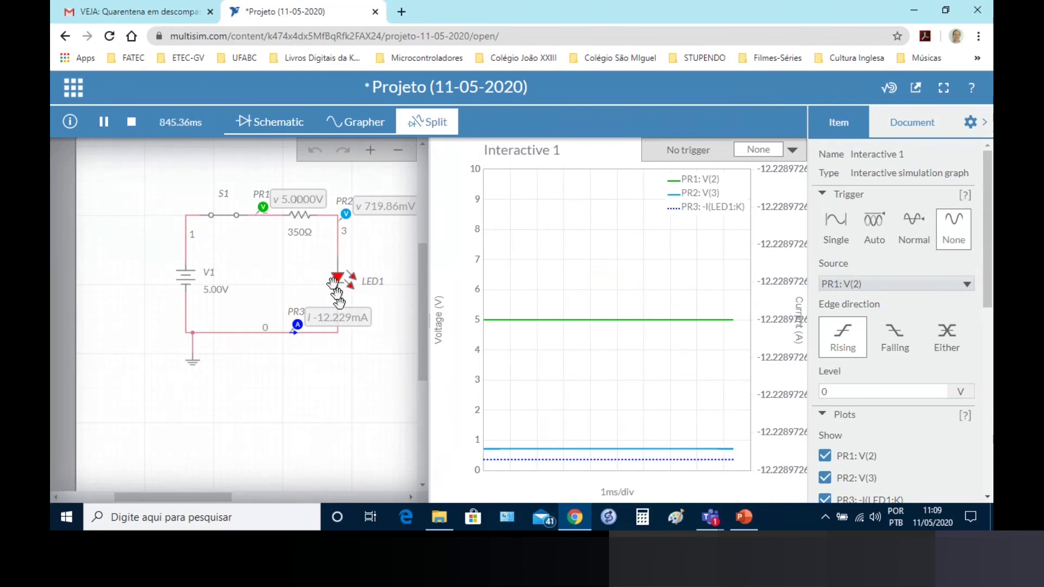
left_click(131, 124)
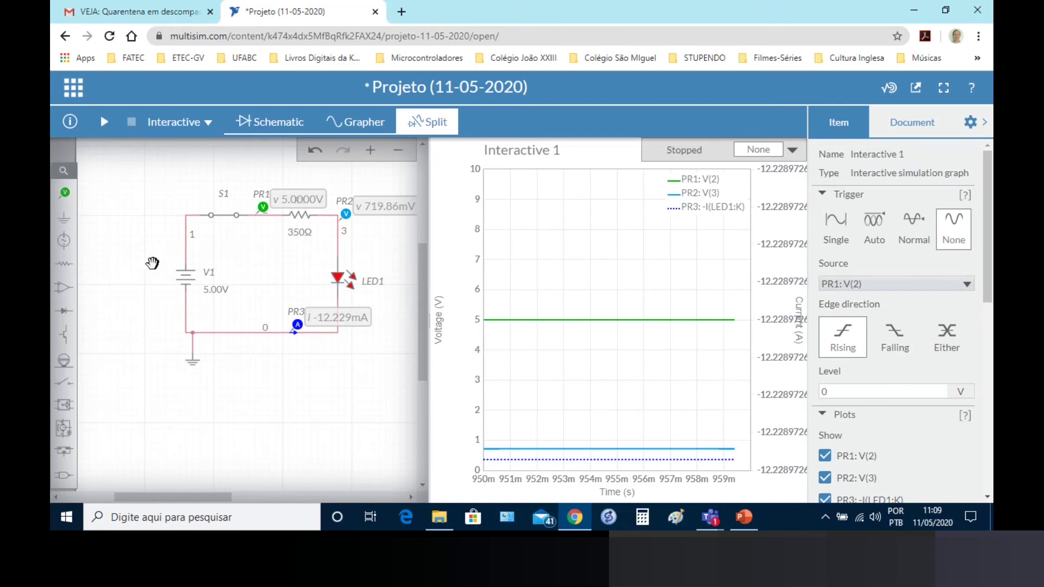
Step: Place a second Current probe at the loop's upper-left corner between V1 and S1, and simulate to compare its current with PR3
left_click(65, 194)
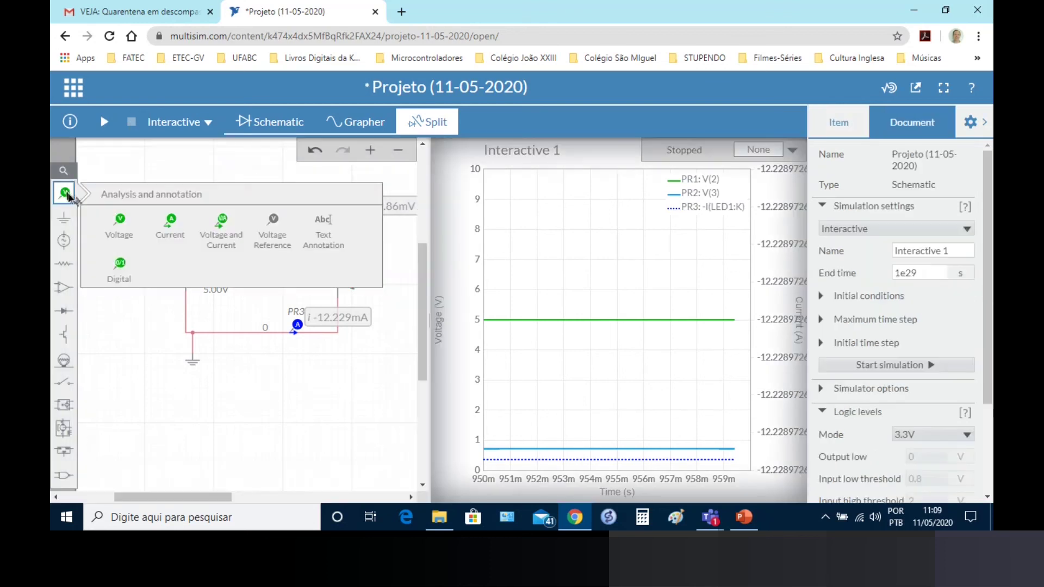
left_click(170, 223)
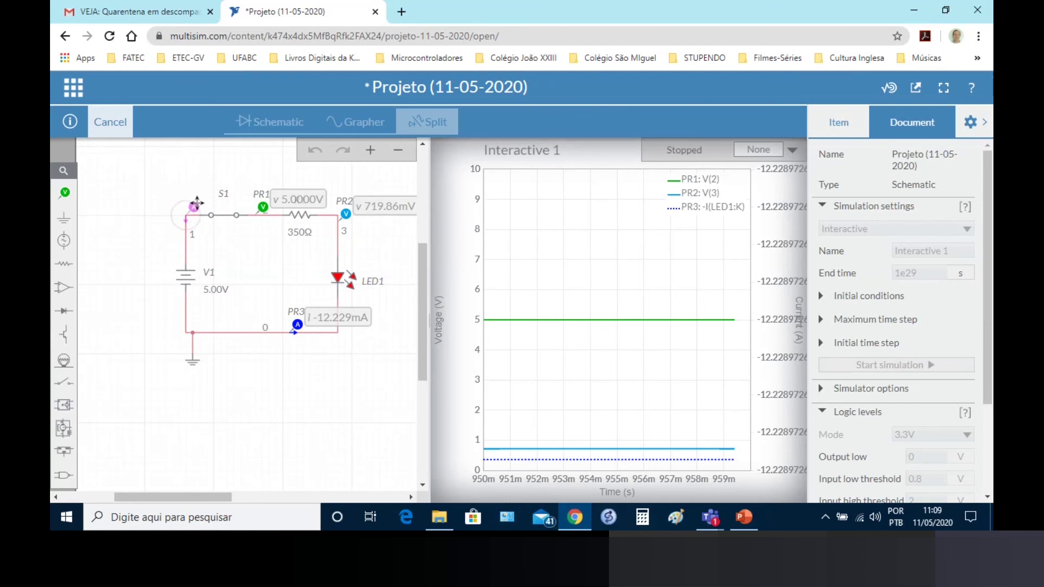
left_click(196, 203)
left_click(201, 459)
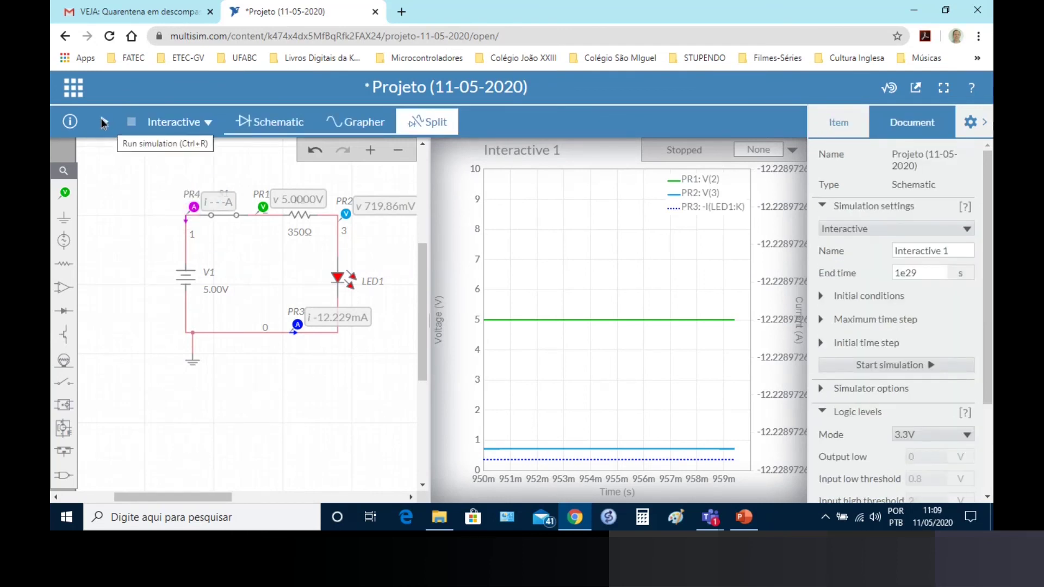
left_click(108, 125)
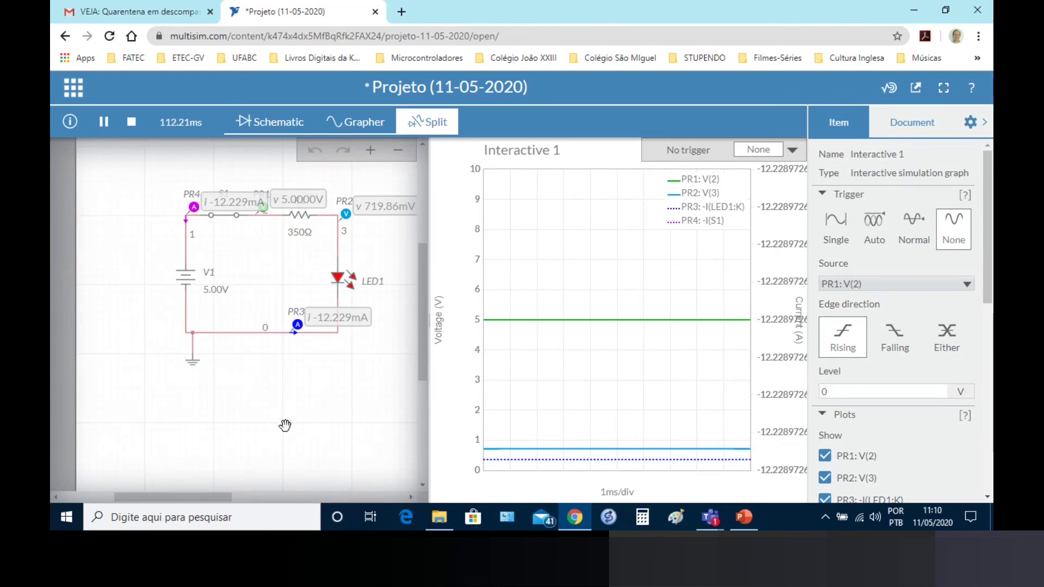
left_click(131, 122)
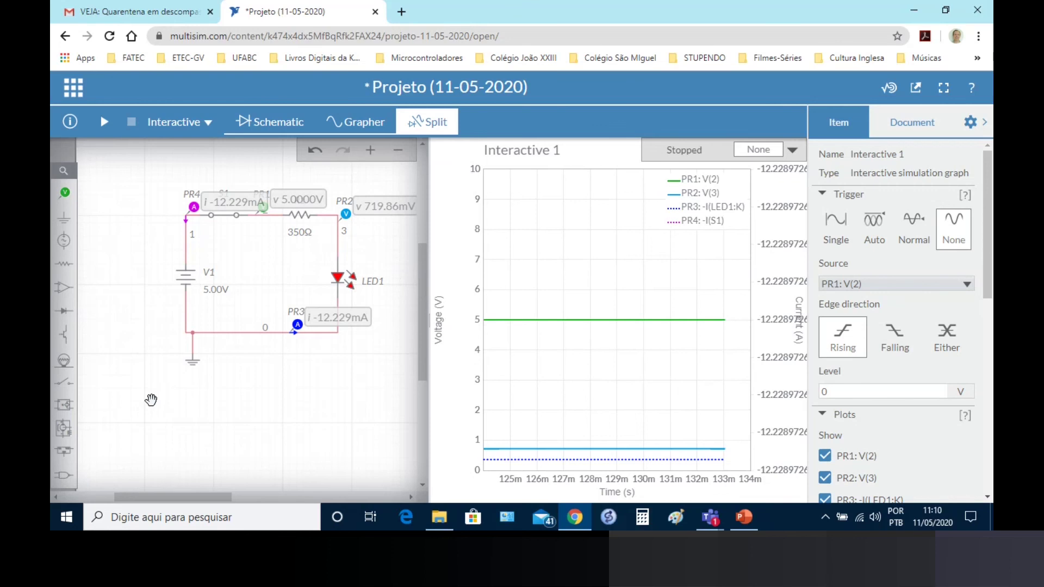
Step: Place a Digital probe on the vertical wire just above LED1
left_click(65, 194)
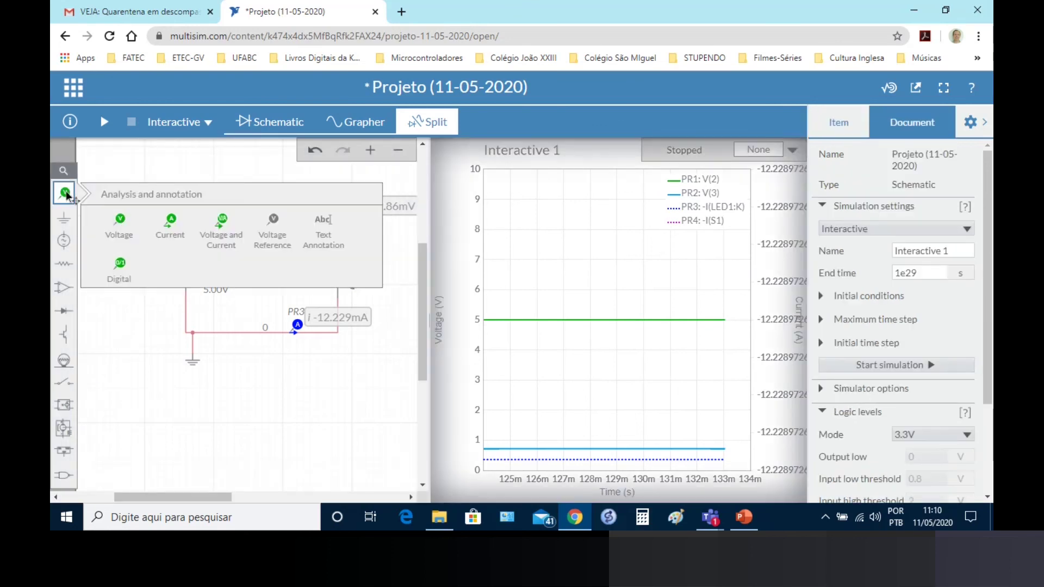
left_click(125, 272)
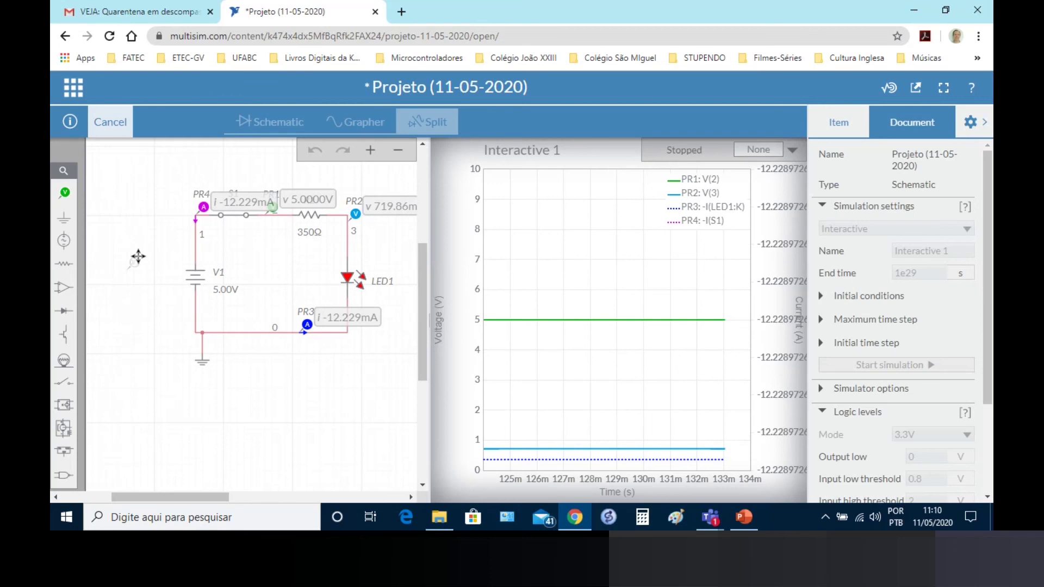
left_click(361, 243)
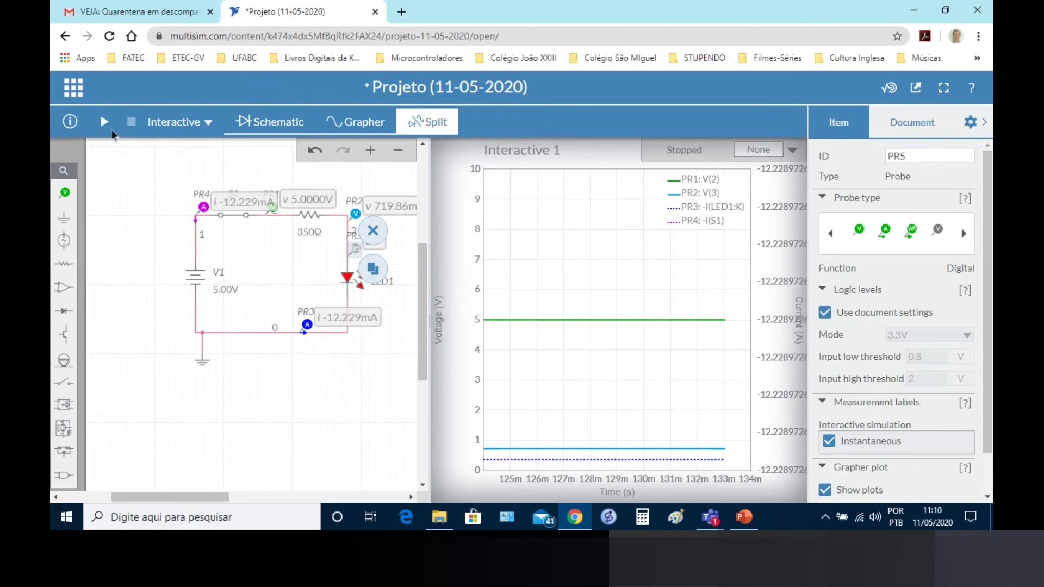
left_click(275, 402)
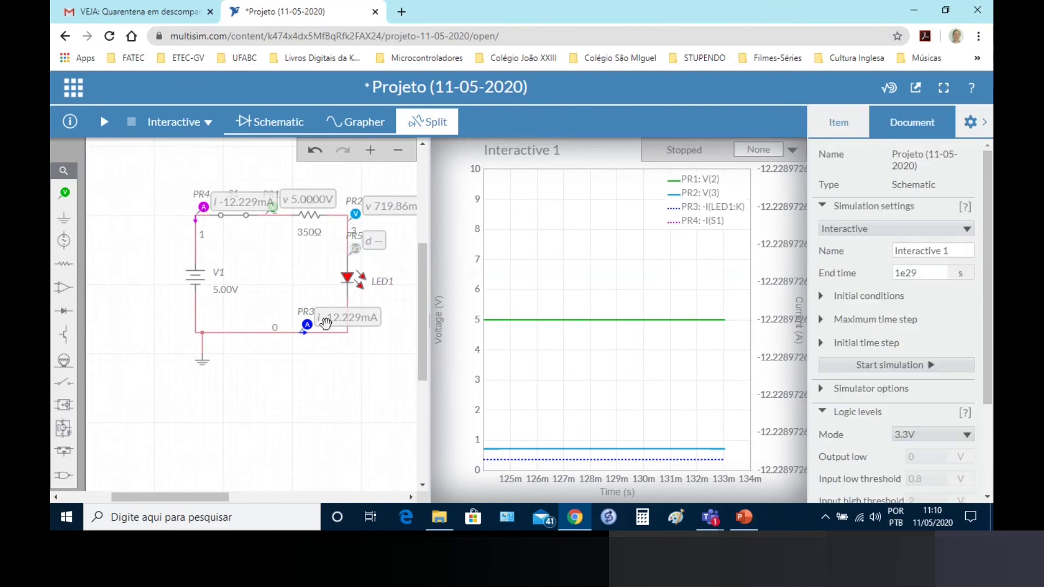
Step: Run the simulation, read digital probe PR5 with switch S1 closed and opened, and stop the simulation
left_click(104, 124)
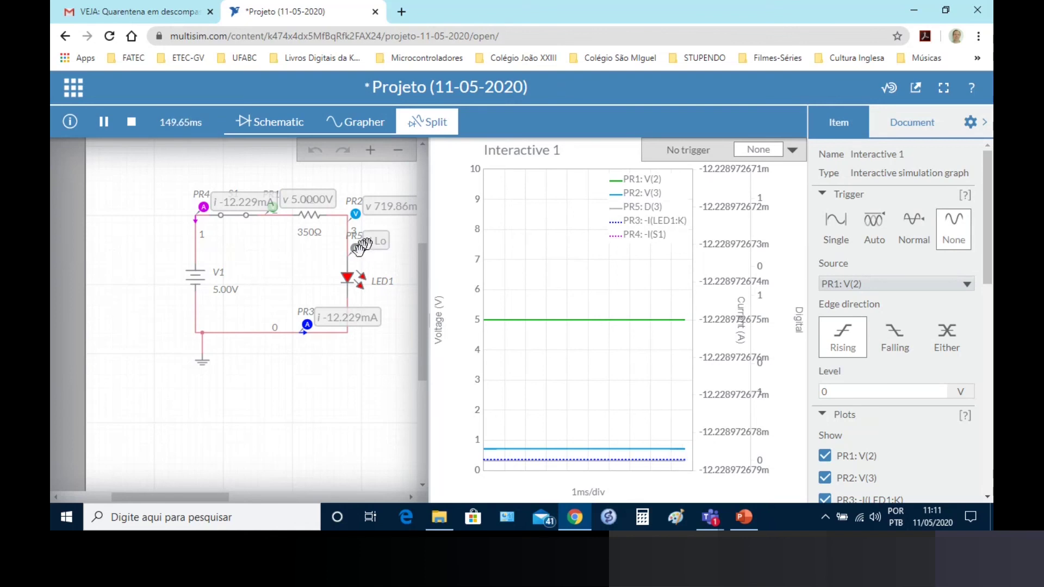
left_click(231, 214)
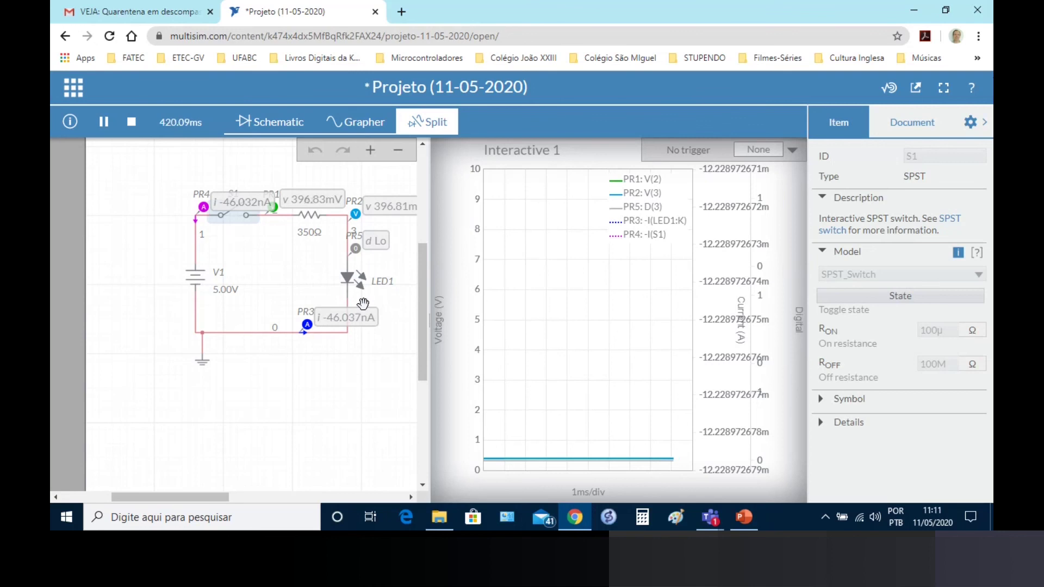
left_click(133, 122)
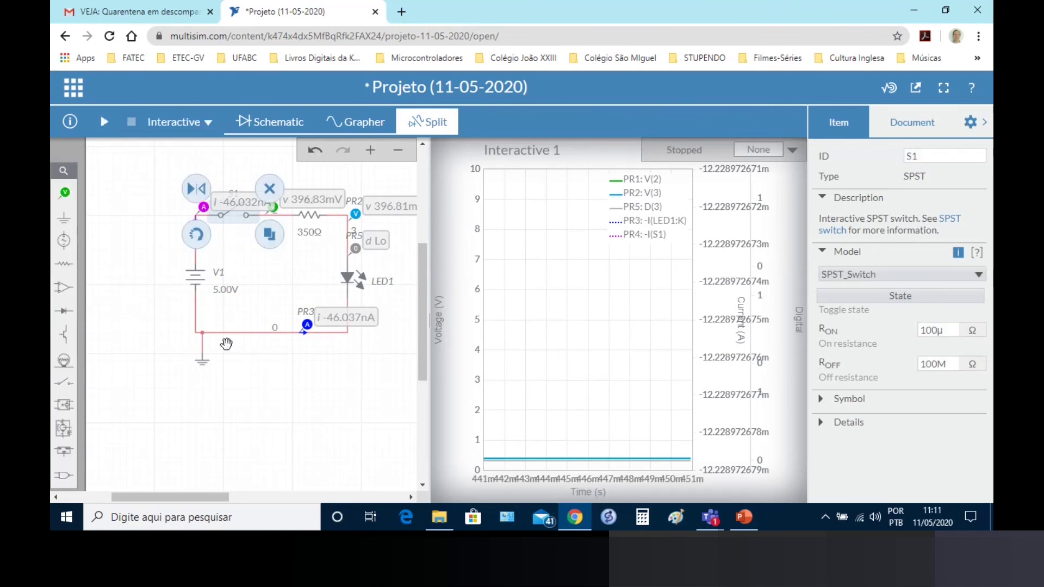
Step: Delete the digital probe PR5, the voltage probe PR1 and the current probe PR4 from the circuit
left_click(356, 250)
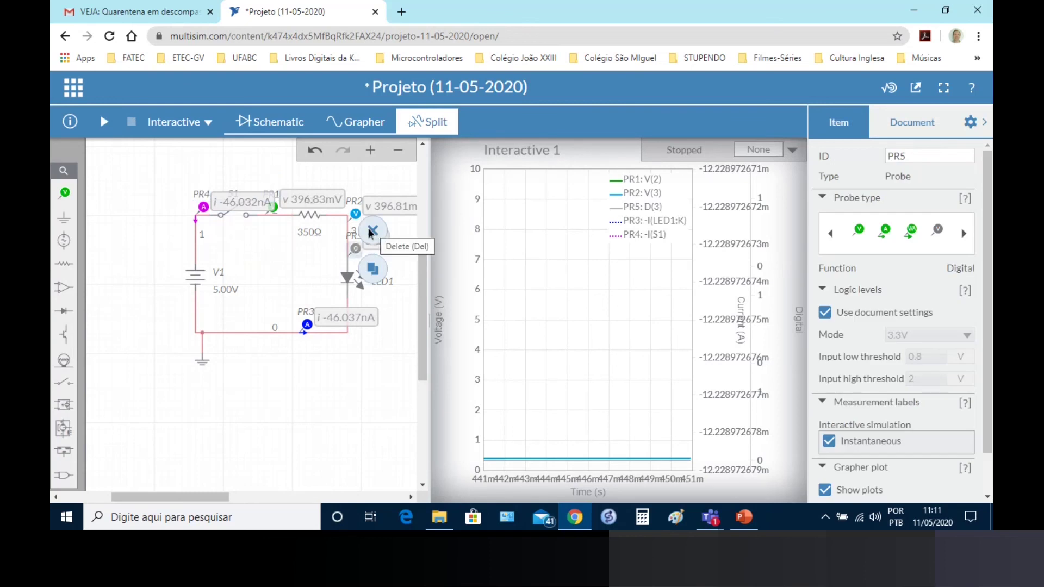
left_click(370, 231)
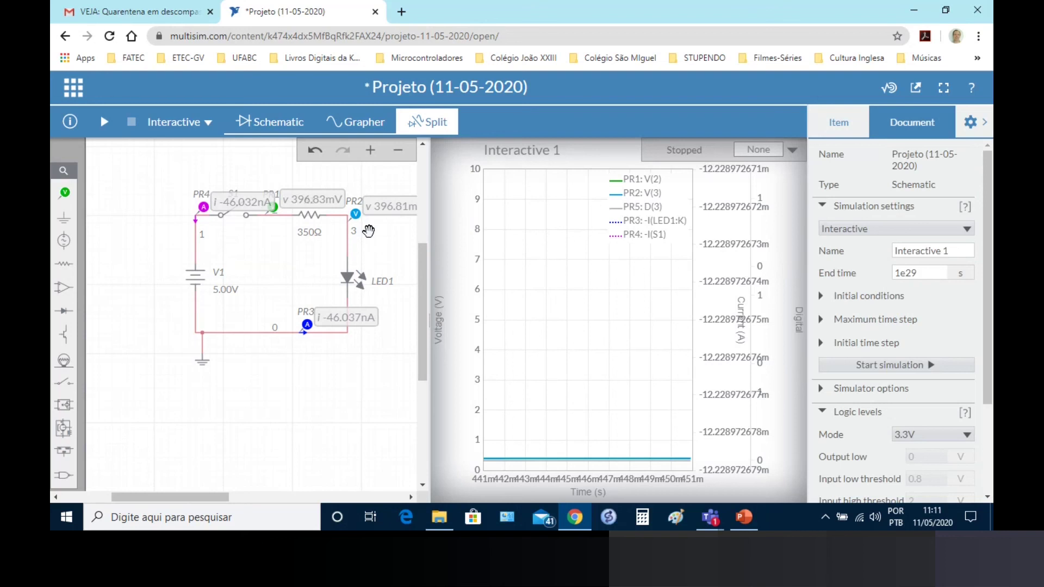
left_click(276, 208)
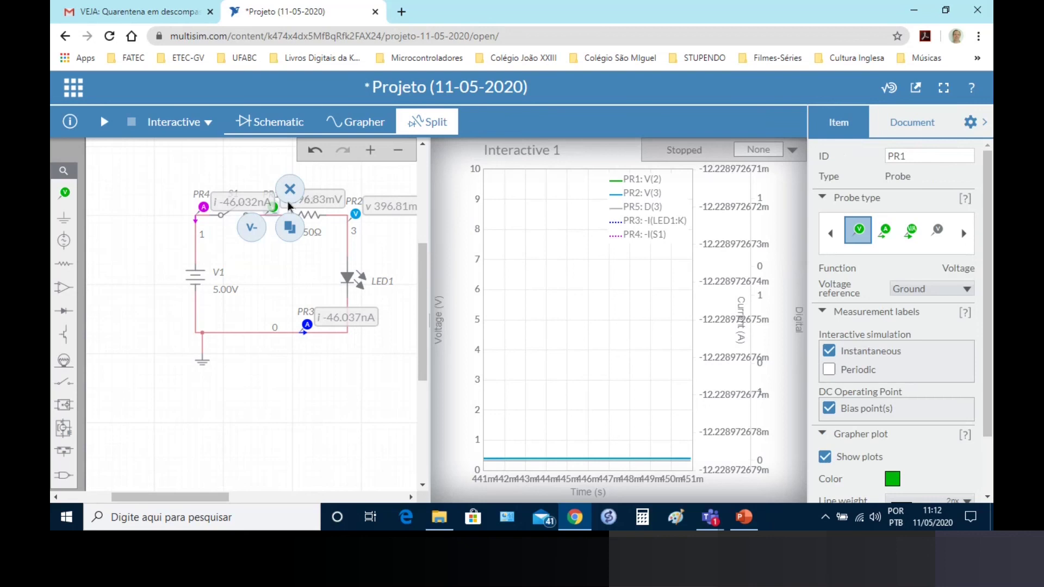
left_click(290, 189)
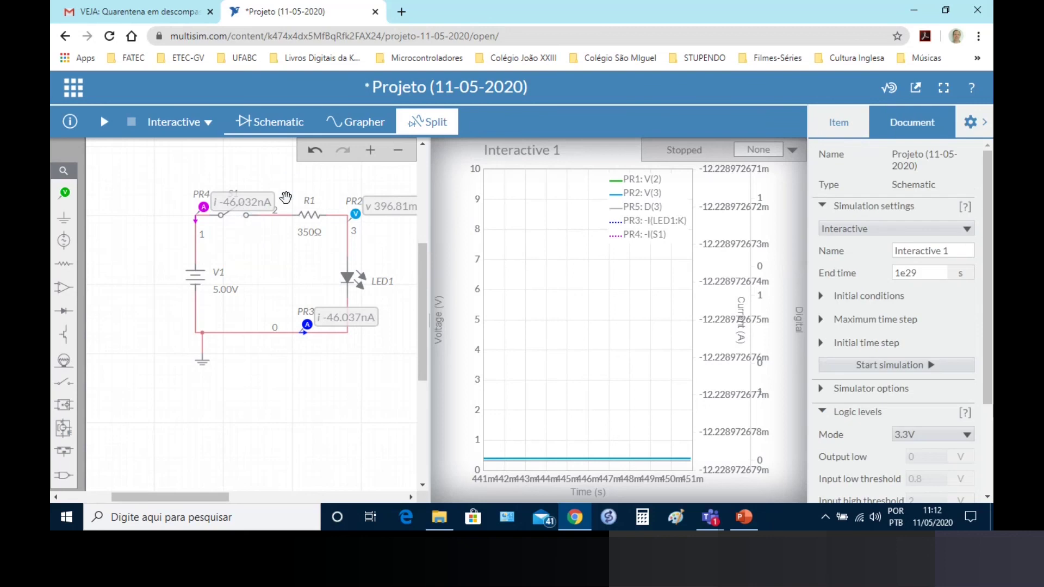
left_click(205, 205)
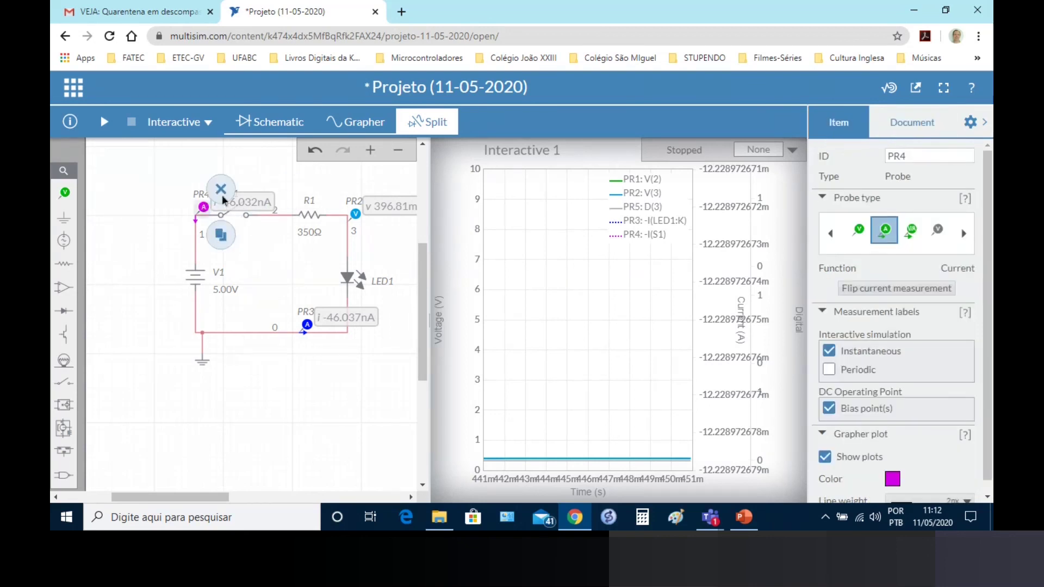
left_click(221, 189)
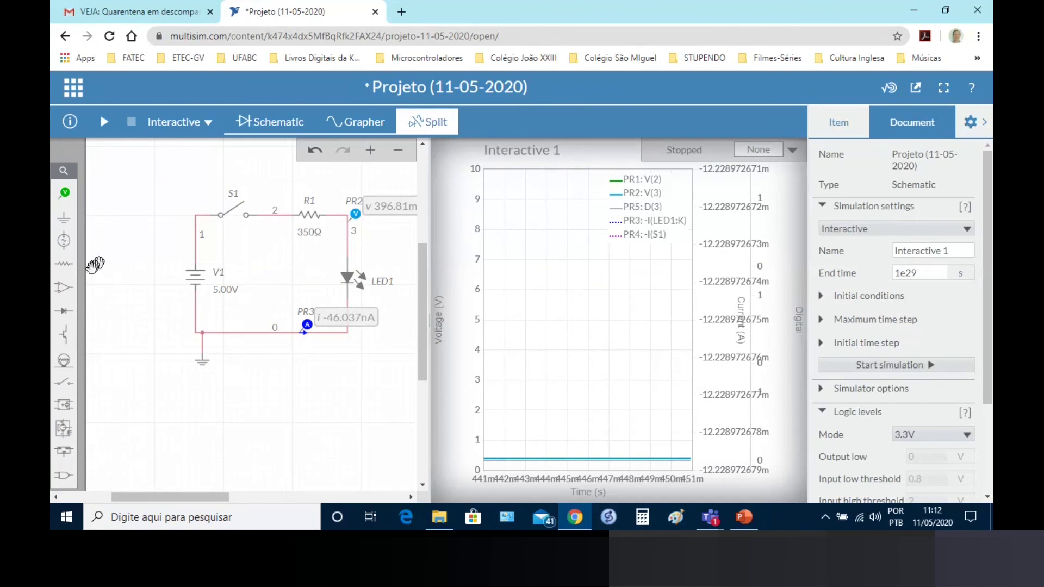
Step: Place a Digital probe on the wire between switch S1 and resistor R1
left_click(66, 200)
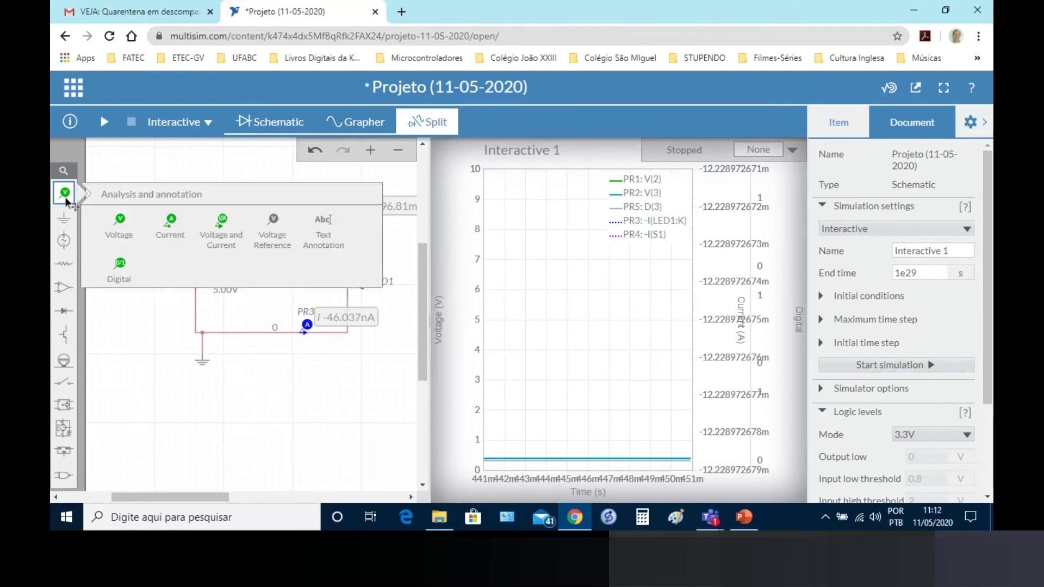
left_click(121, 265)
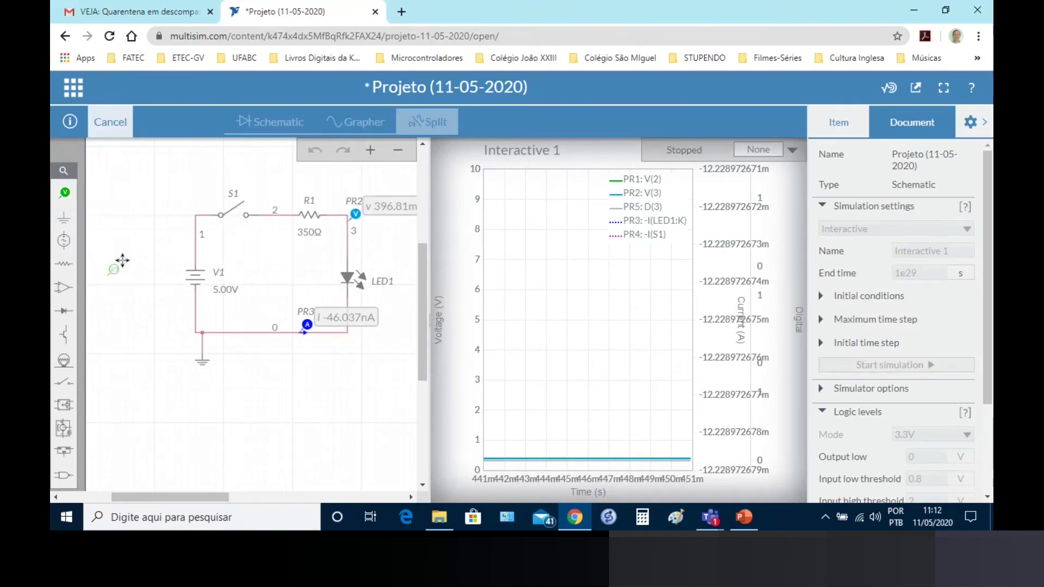
left_click(270, 203)
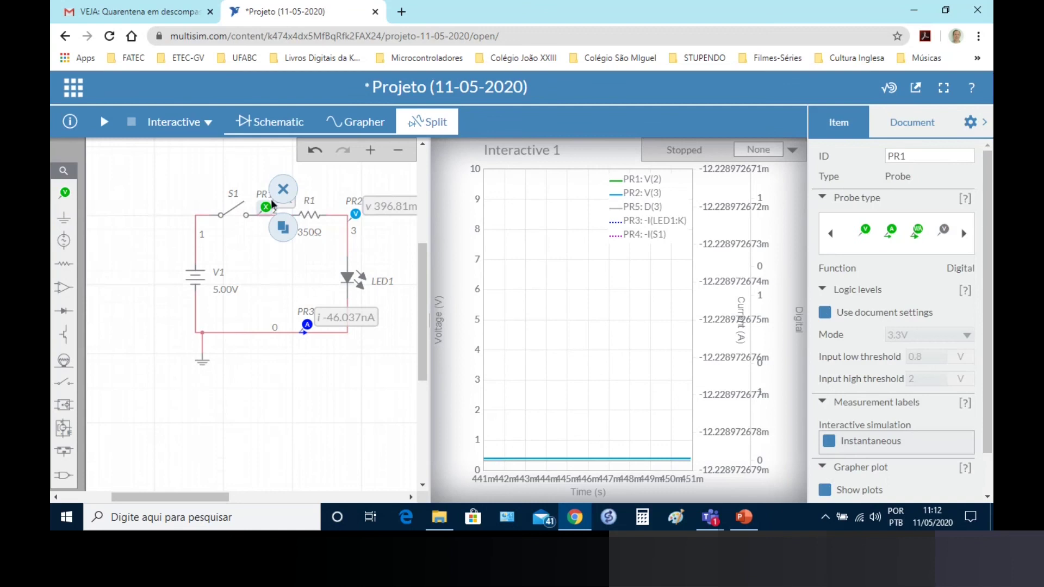
left_click(252, 260)
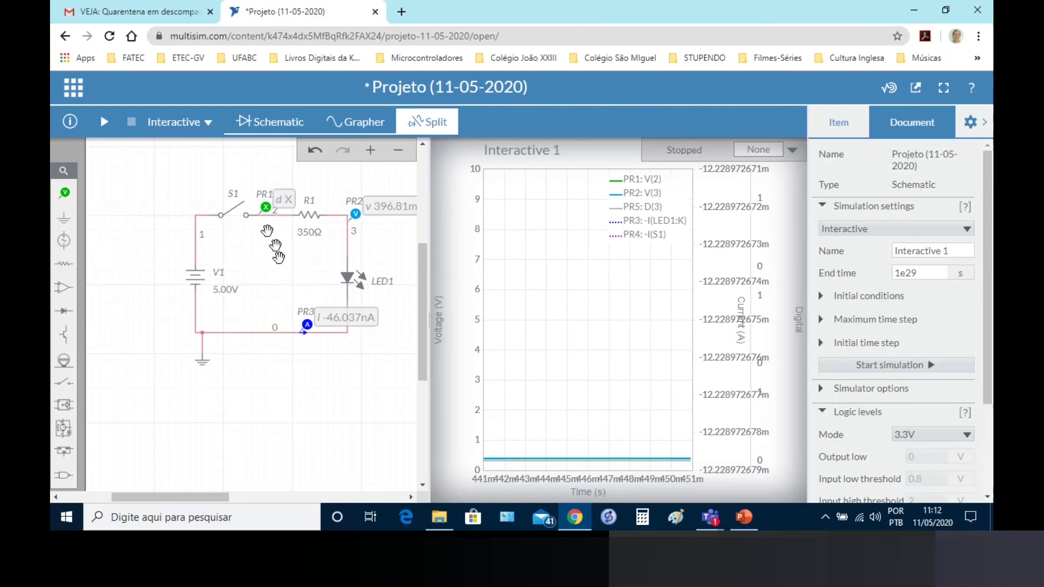
Step: Run the simulation, toggle switch S1 to compare the digital levels at PR1, leave S1 closed and stop the simulation
left_click(104, 122)
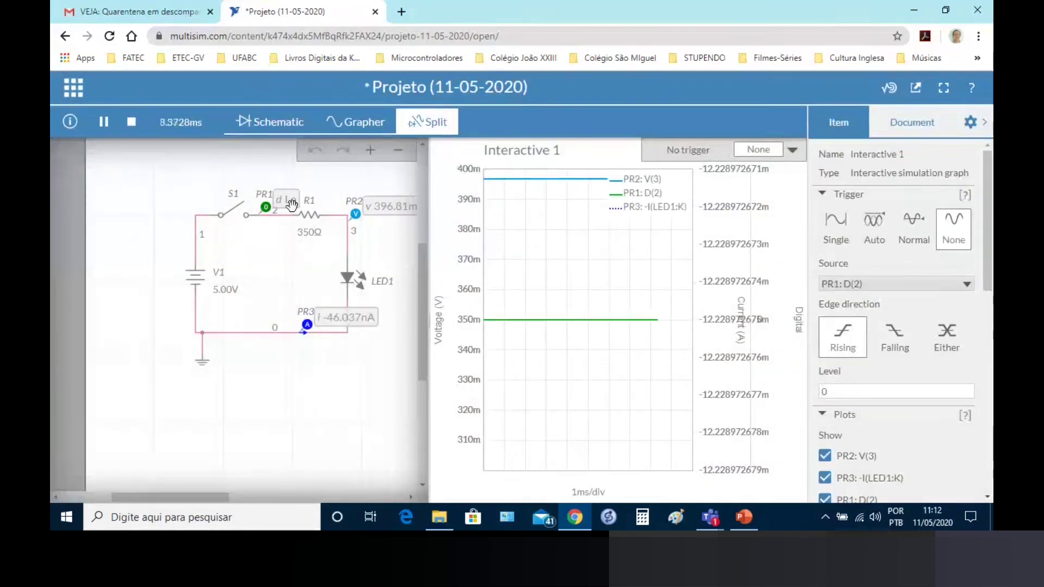
left_click(236, 208)
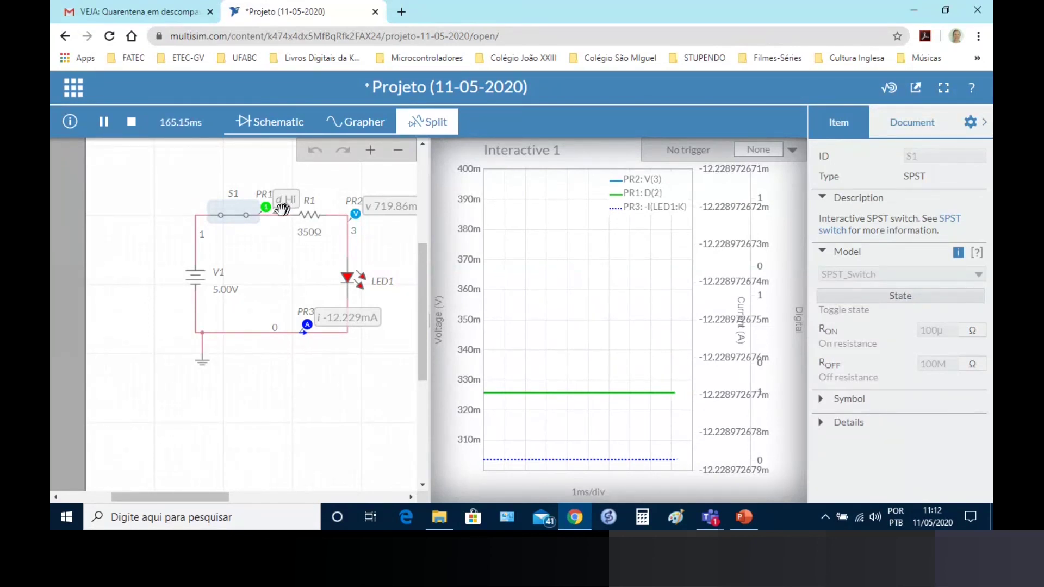
left_click(233, 215)
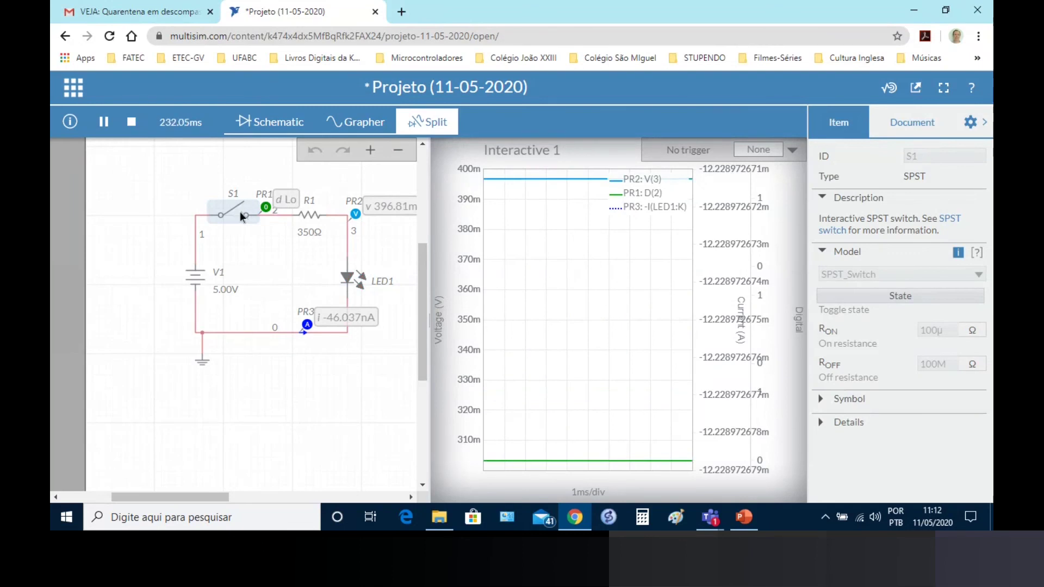
left_click(240, 212)
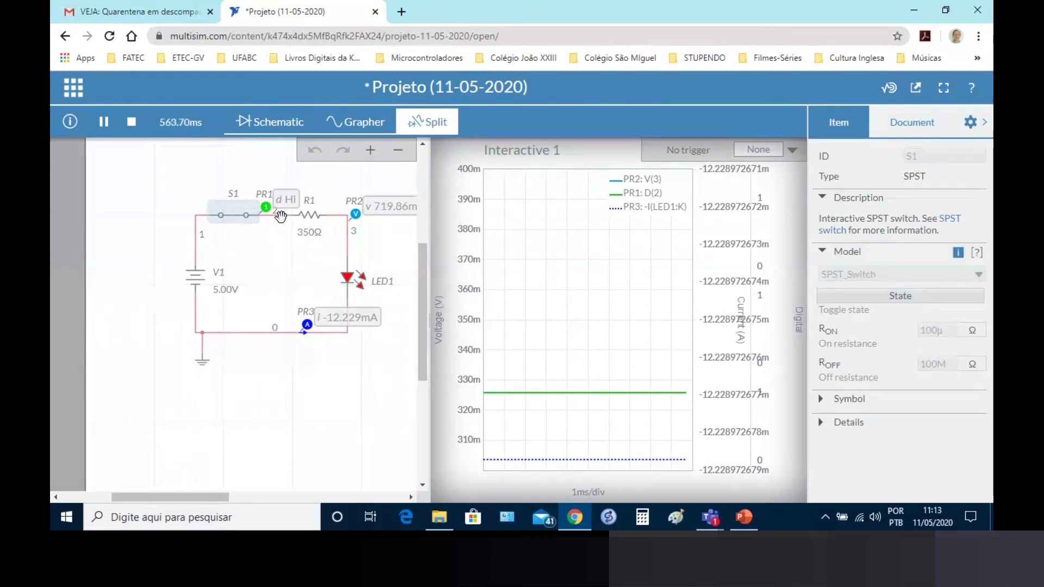
left_click(131, 122)
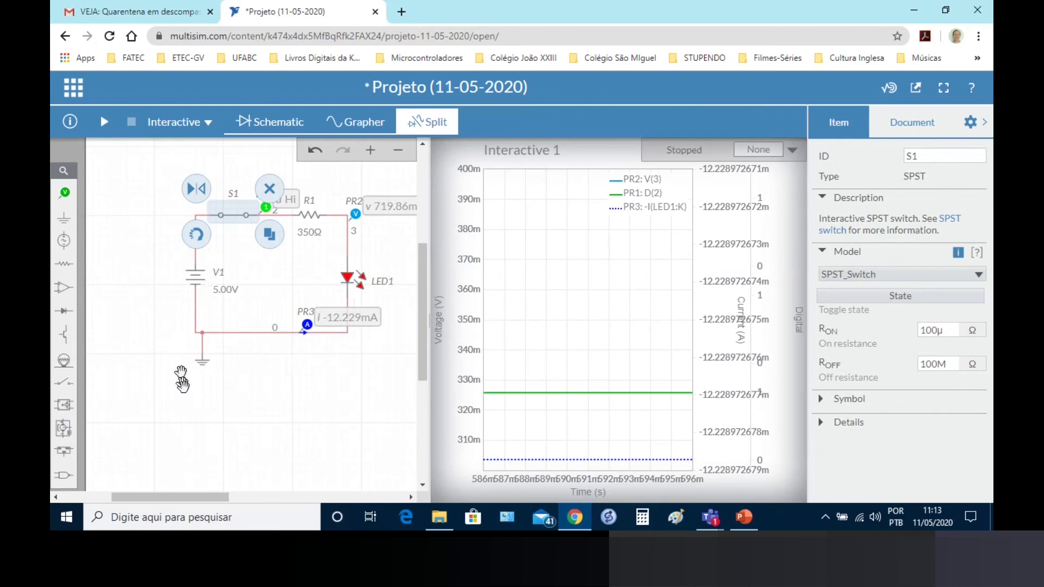
left_click(210, 404)
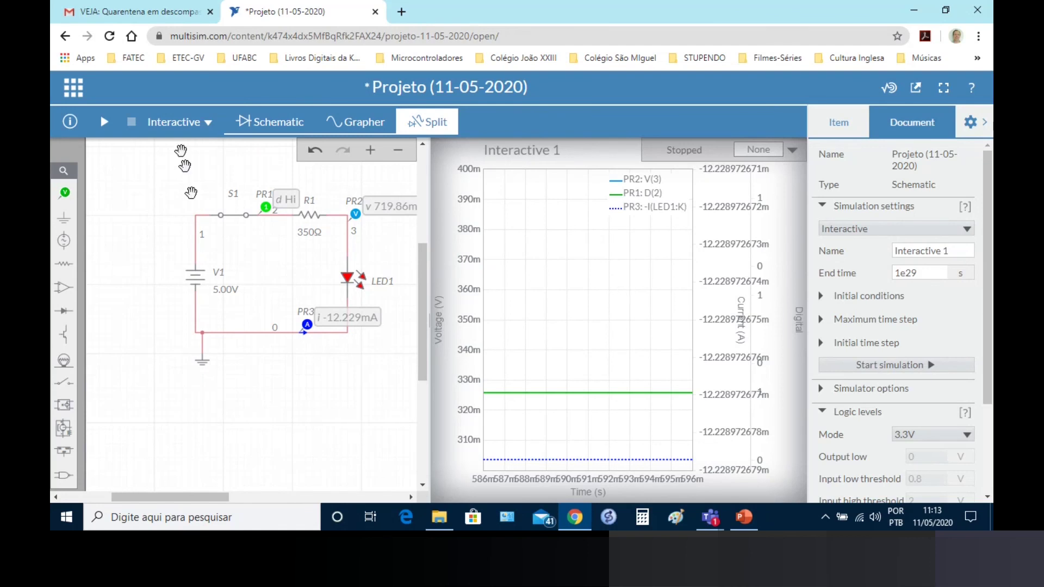
Step: Save the project and export the circuit as a schematic image
left_click(74, 88)
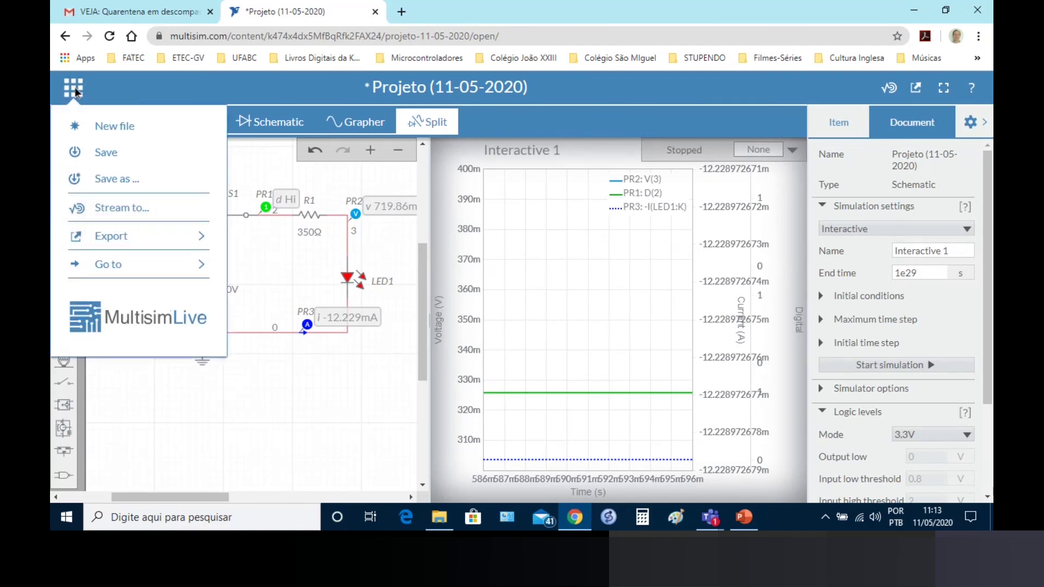
left_click(102, 152)
key("ctrl+s")
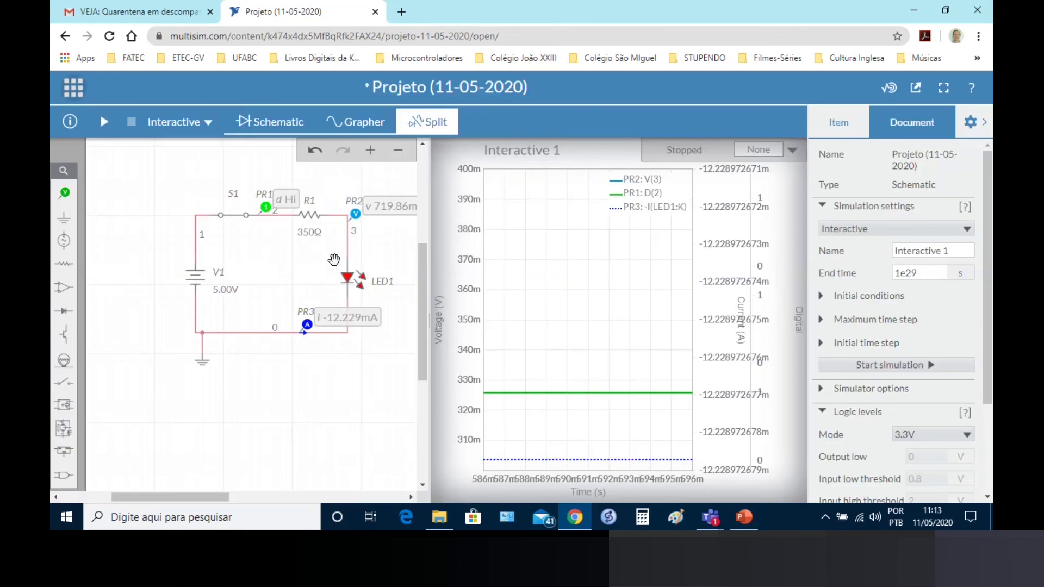
left_click(74, 87)
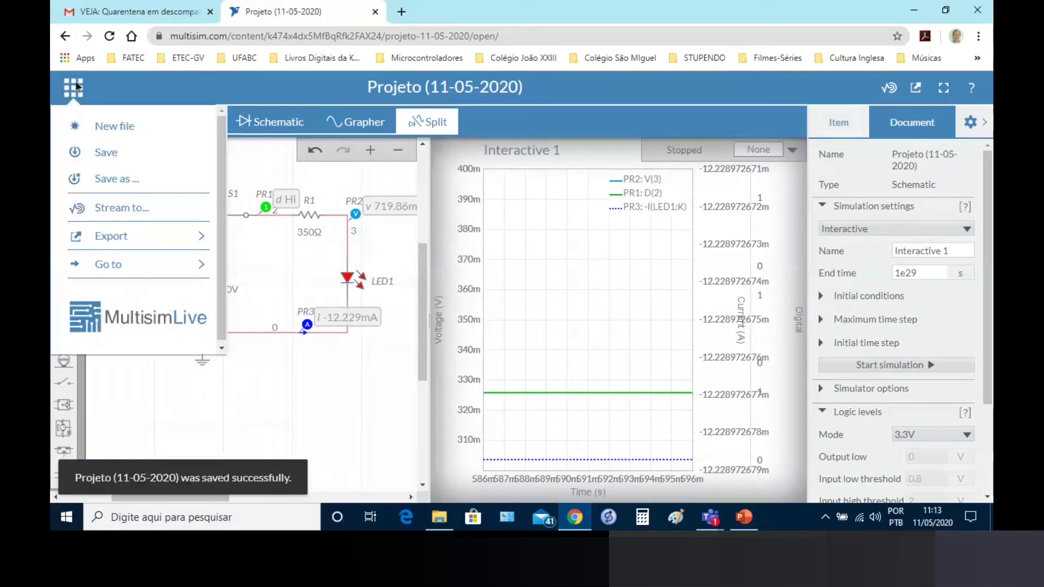
left_click(106, 235)
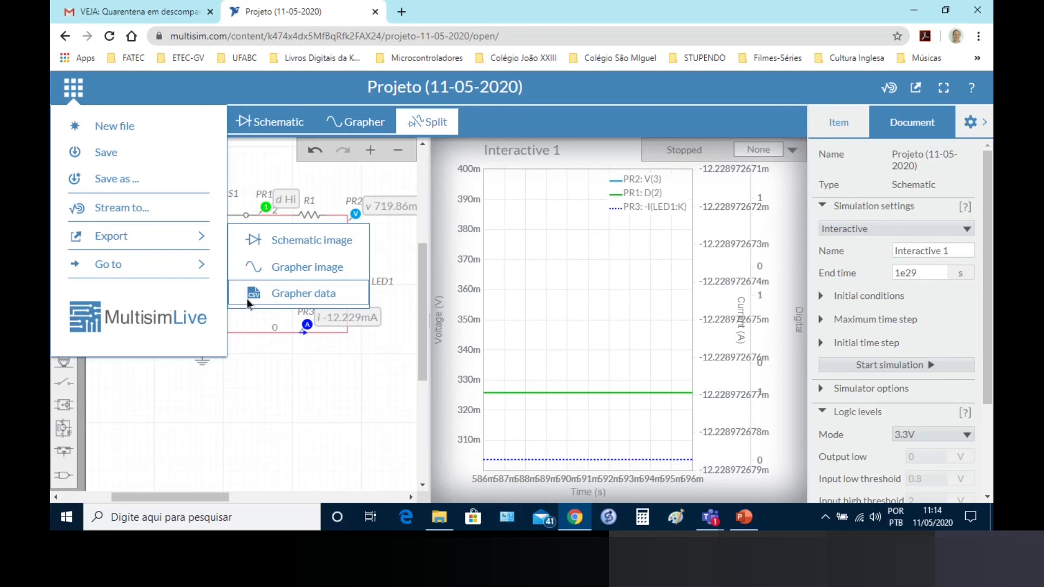
left_click(279, 239)
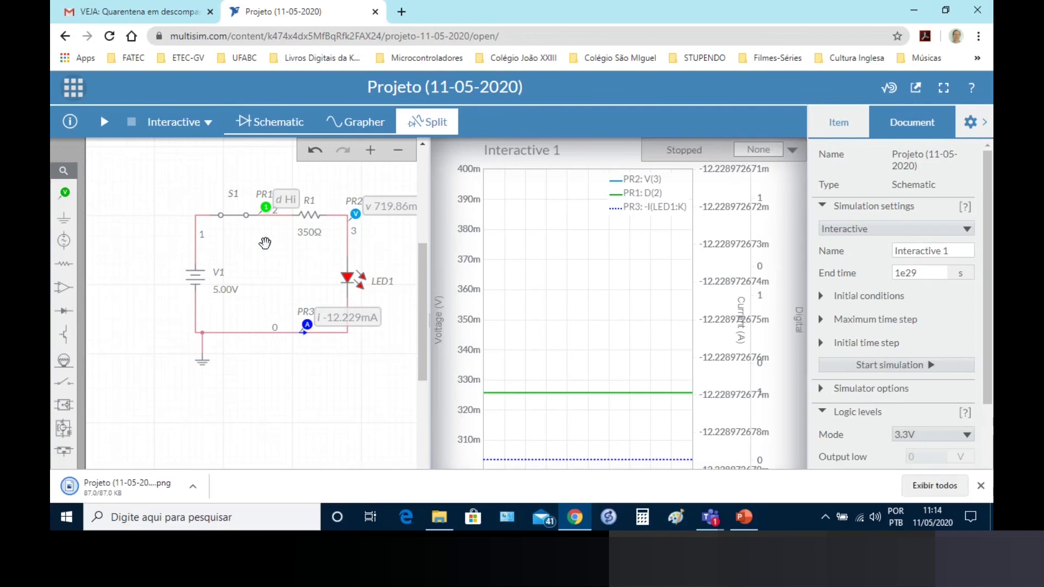
Step: Open the exported schematic PNG in Photos, examine the circuit and probe labels enlarged, and close the image
left_click(111, 488)
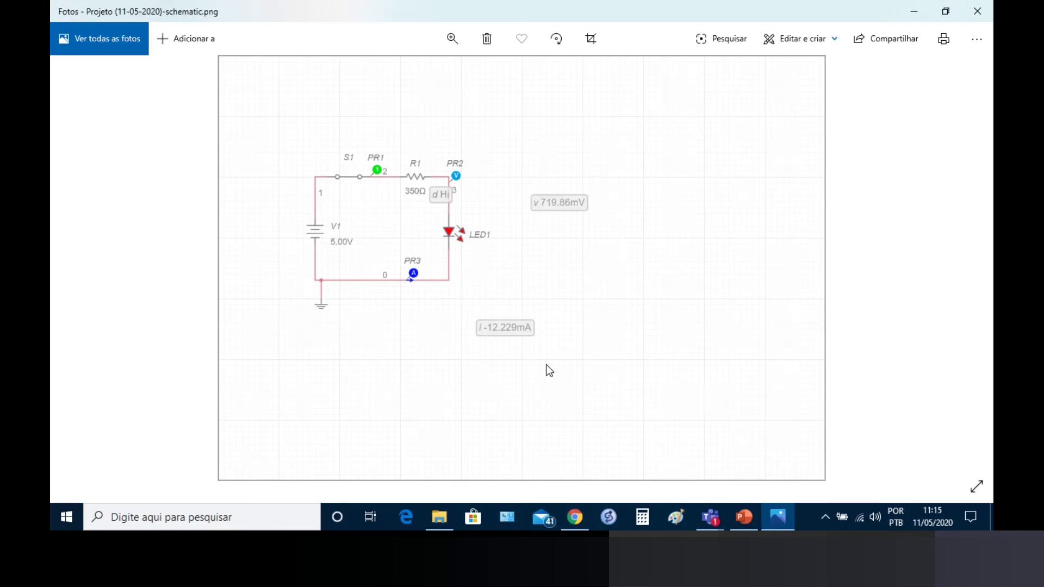
left_click(450, 43)
left_click(427, 77)
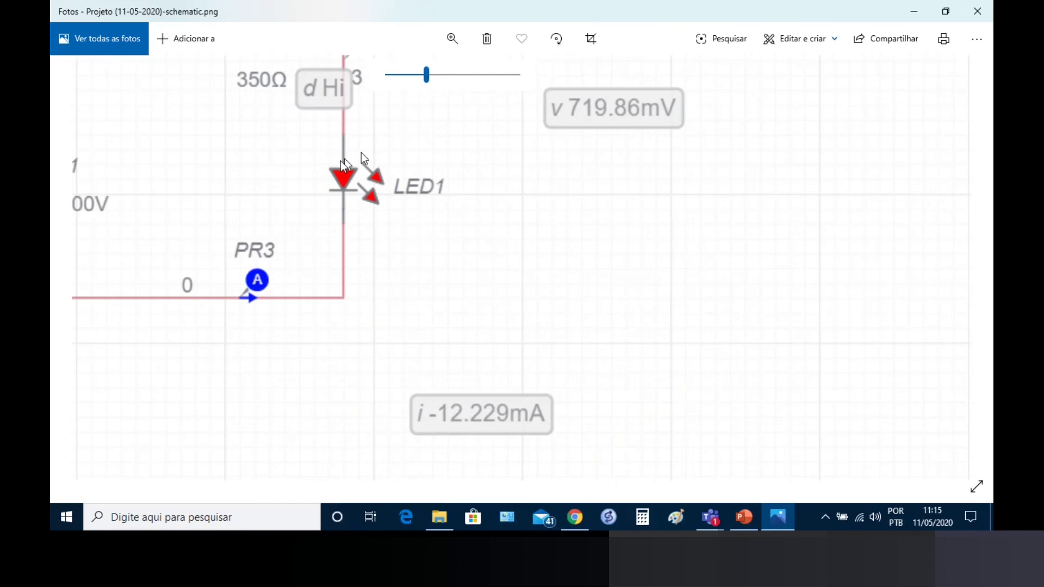
left_click_drag(298, 170, 520, 244)
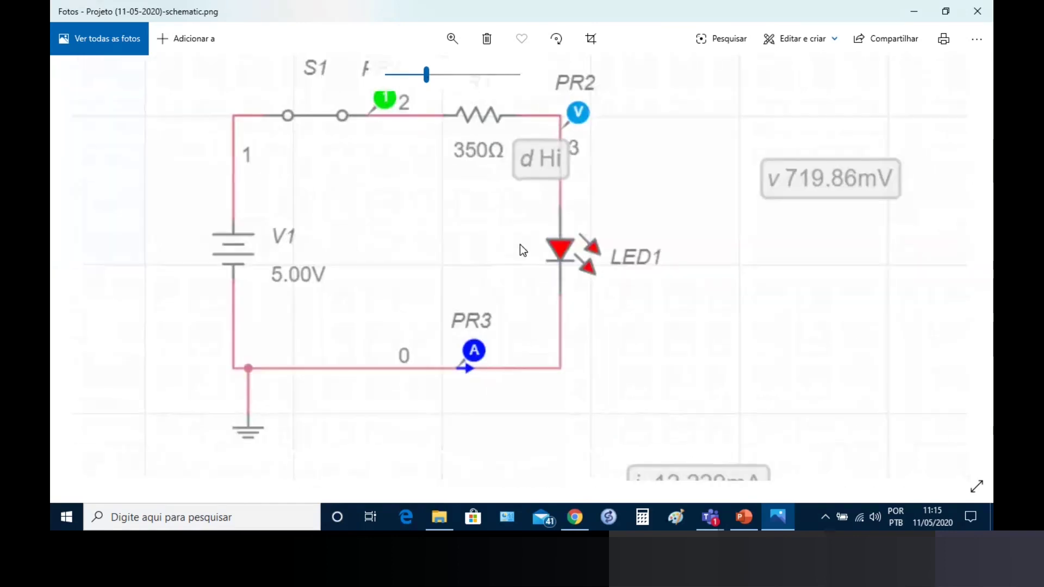
left_click(453, 37)
left_click(452, 37)
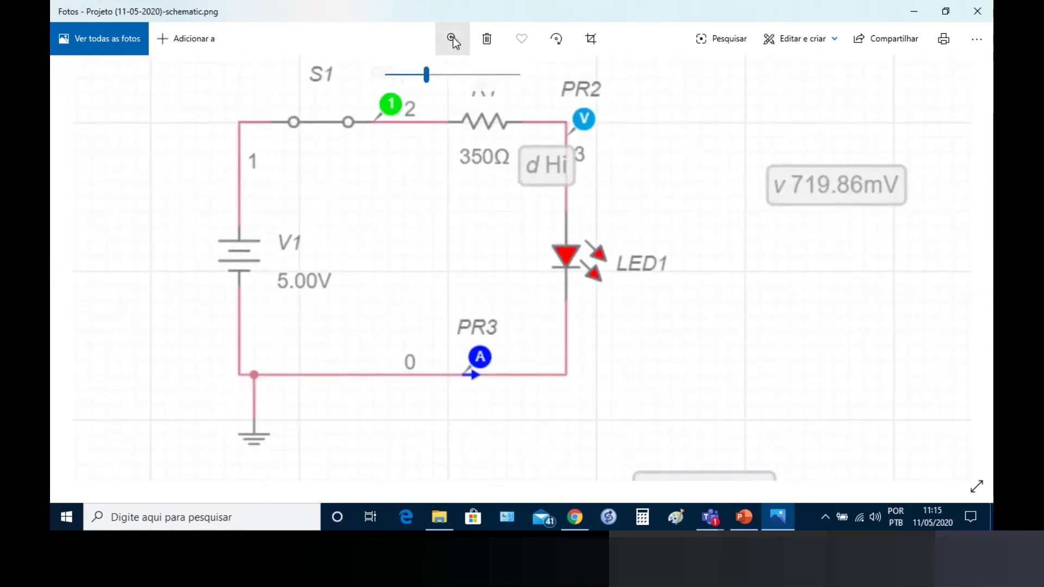
left_click(399, 73)
left_click(387, 72)
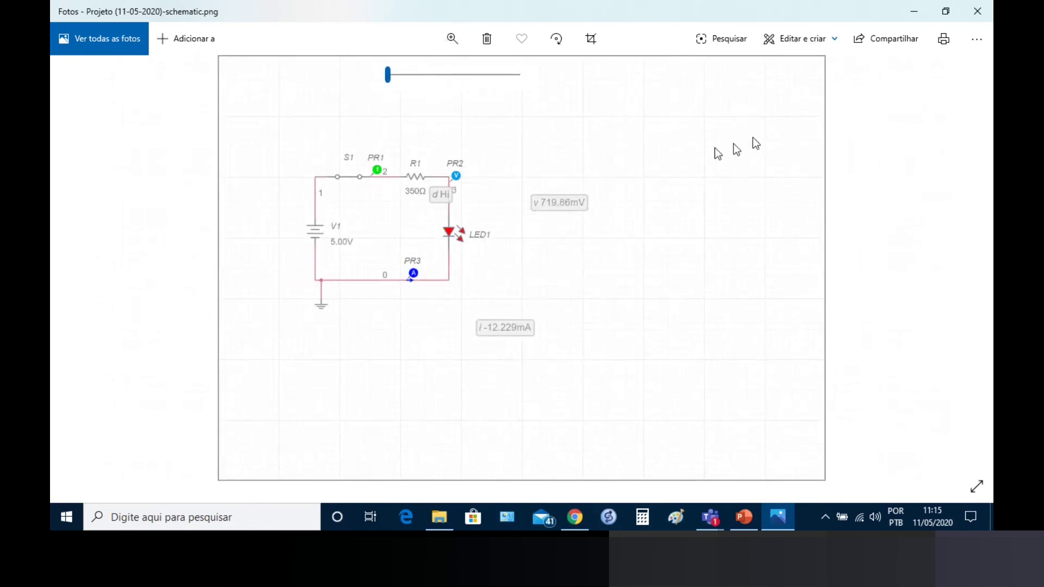
left_click(977, 11)
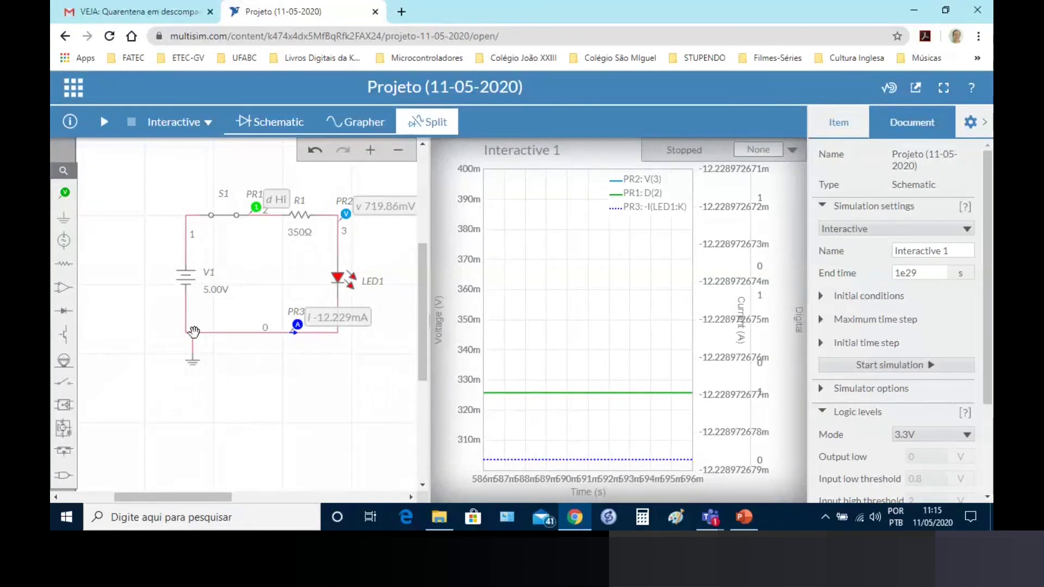
Step: Place a text annotation below the circuit reading "Nome:" followed by the professor's title and name
left_click(65, 194)
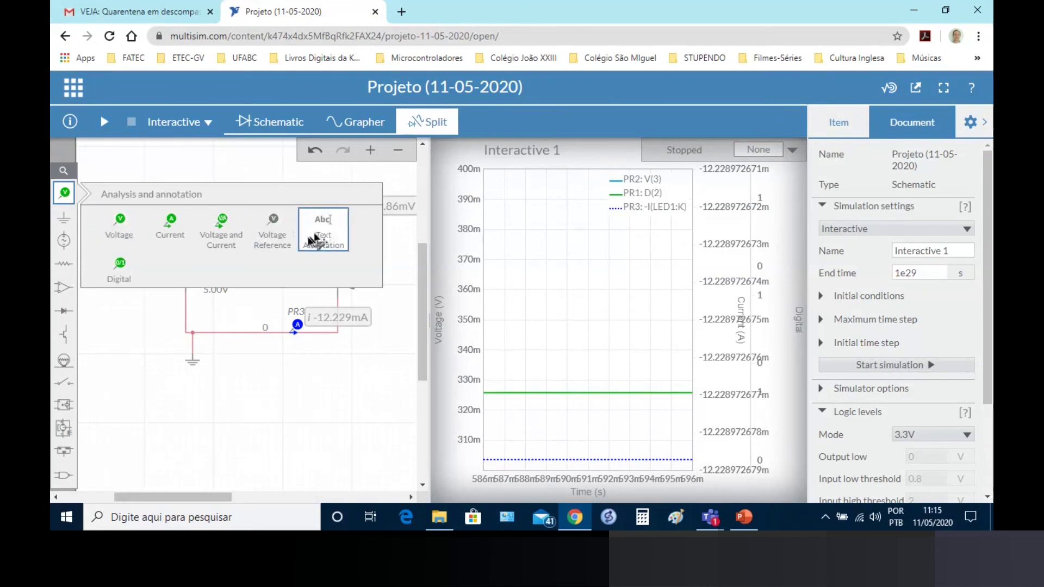
left_click(329, 234)
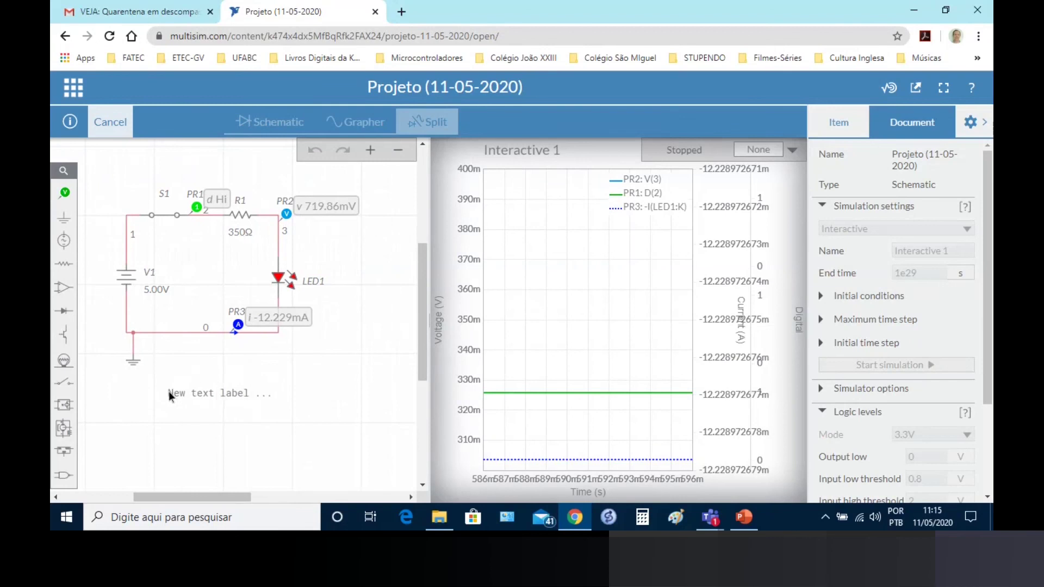
left_click(165, 374)
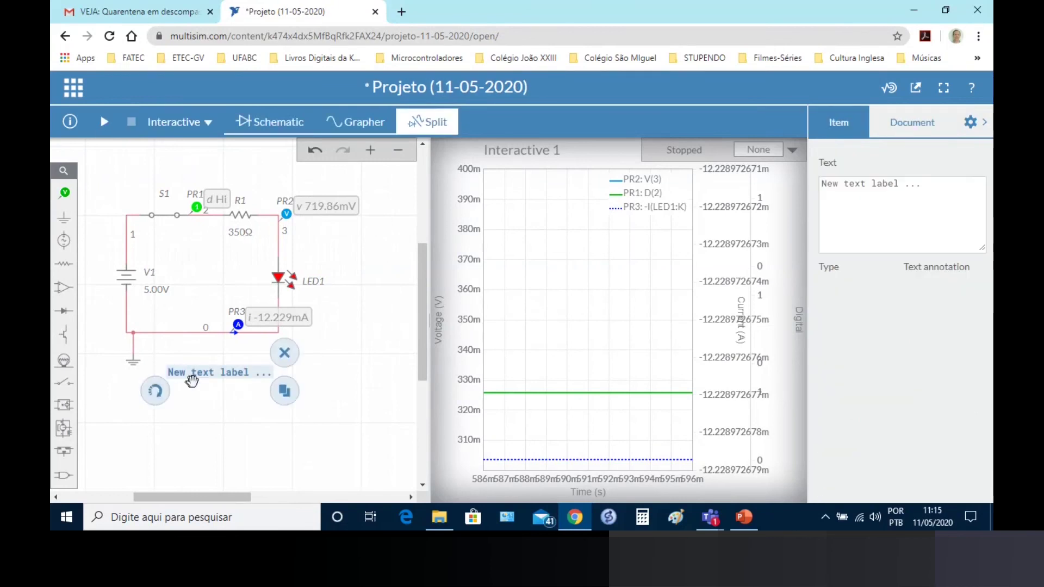
double_click(192, 379)
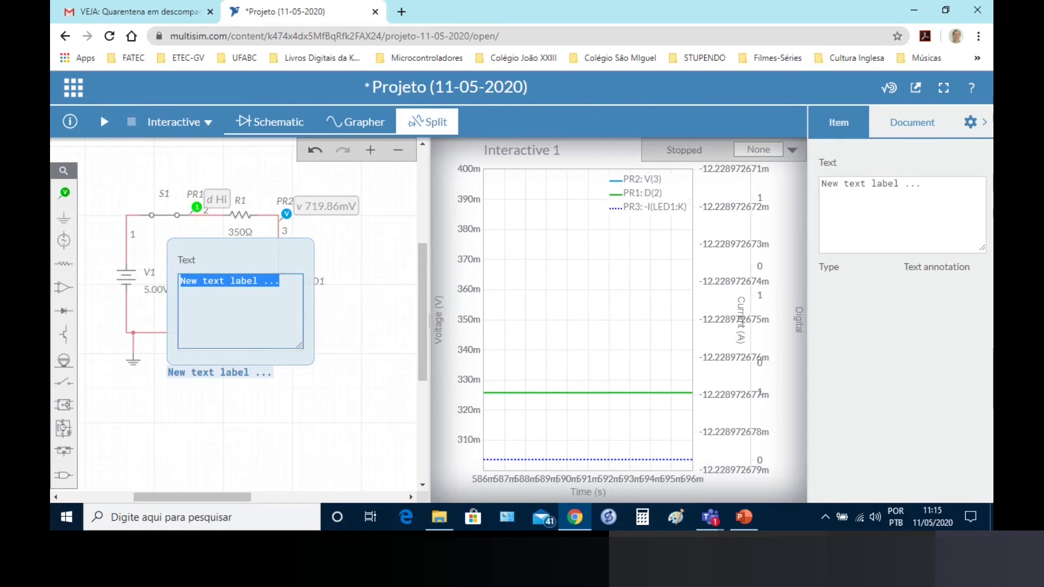
type("Nome")
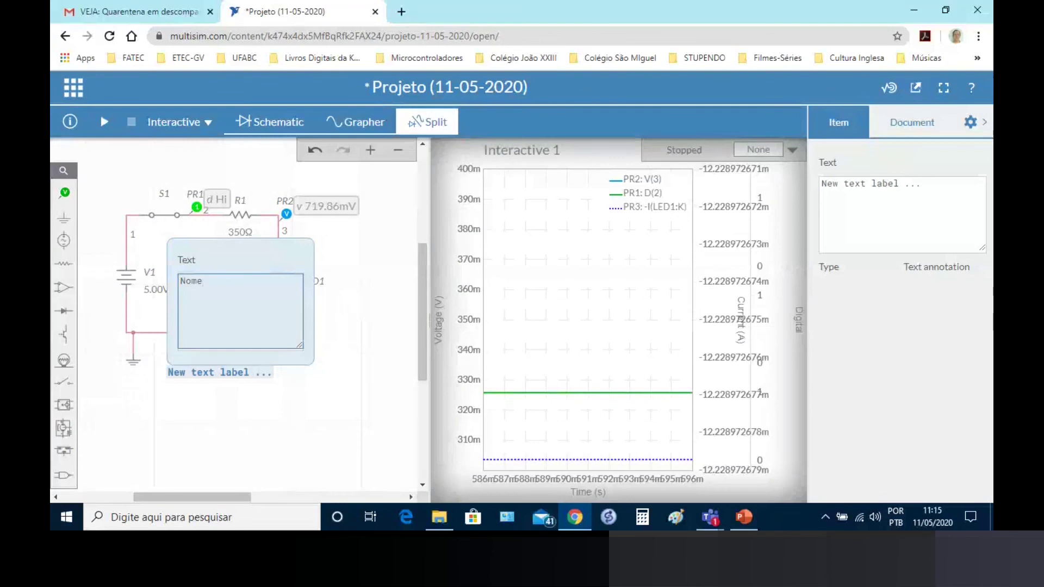
type(" : Prof. Mau")
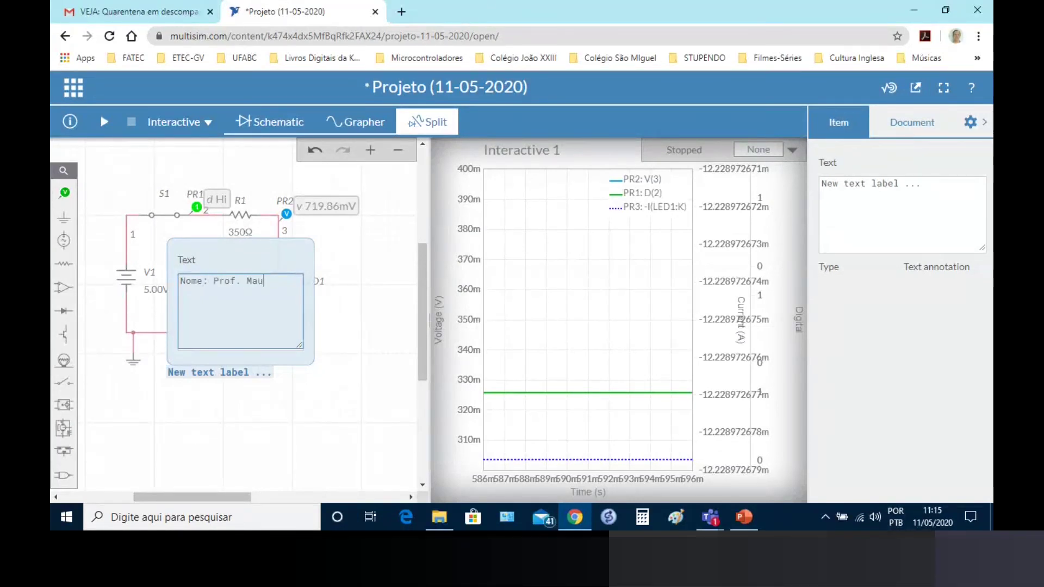
type("ricio")
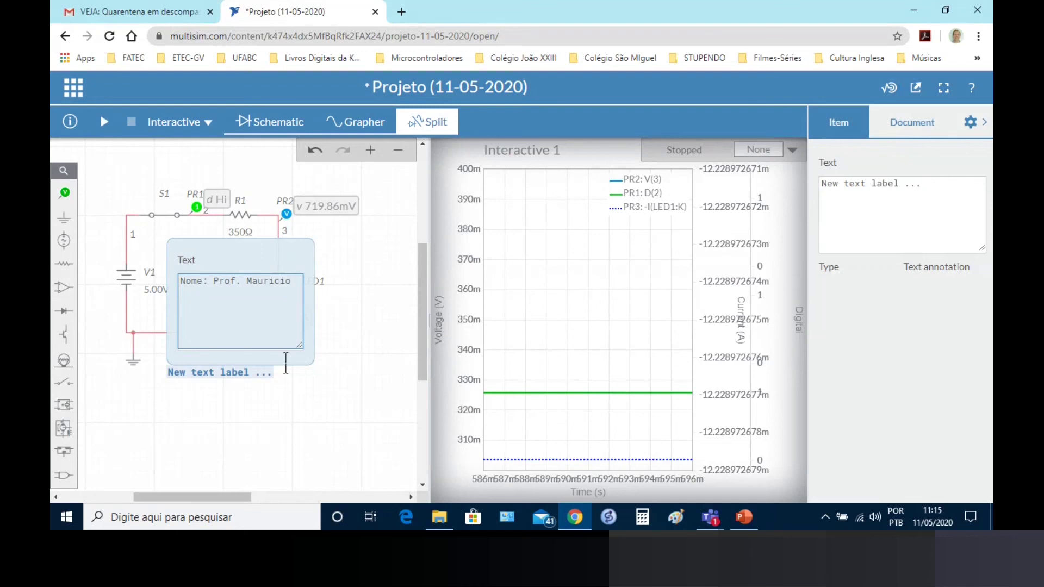
left_click(228, 438)
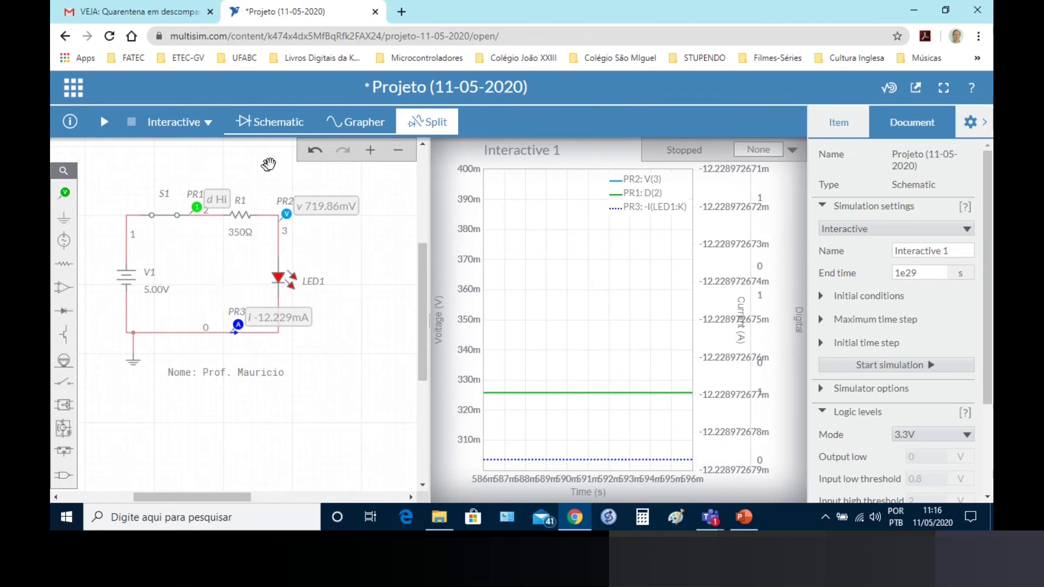
Step: Save the annotated project and export a new schematic image that includes the name label
left_click(73, 90)
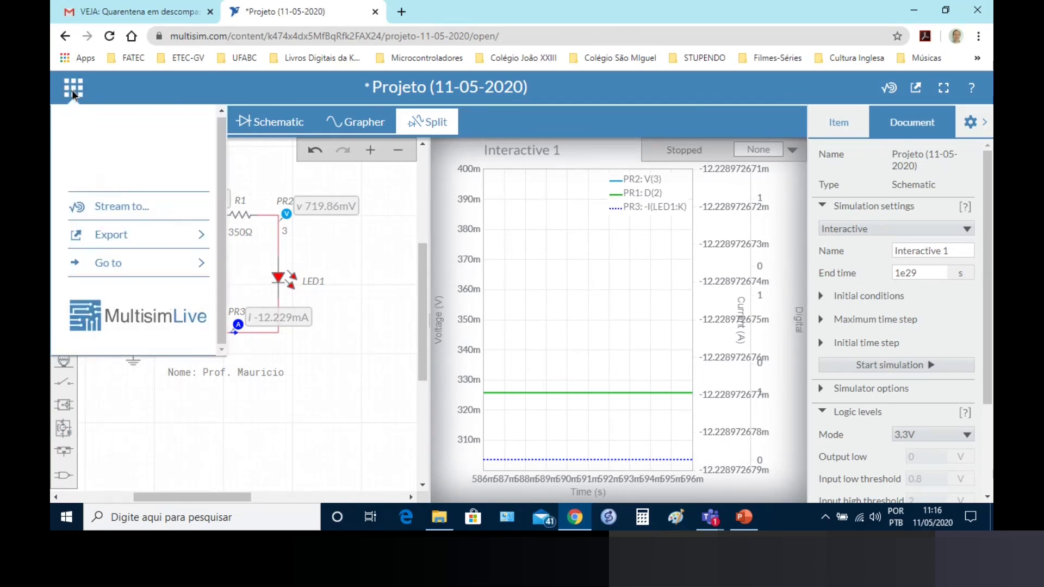
left_click(94, 153)
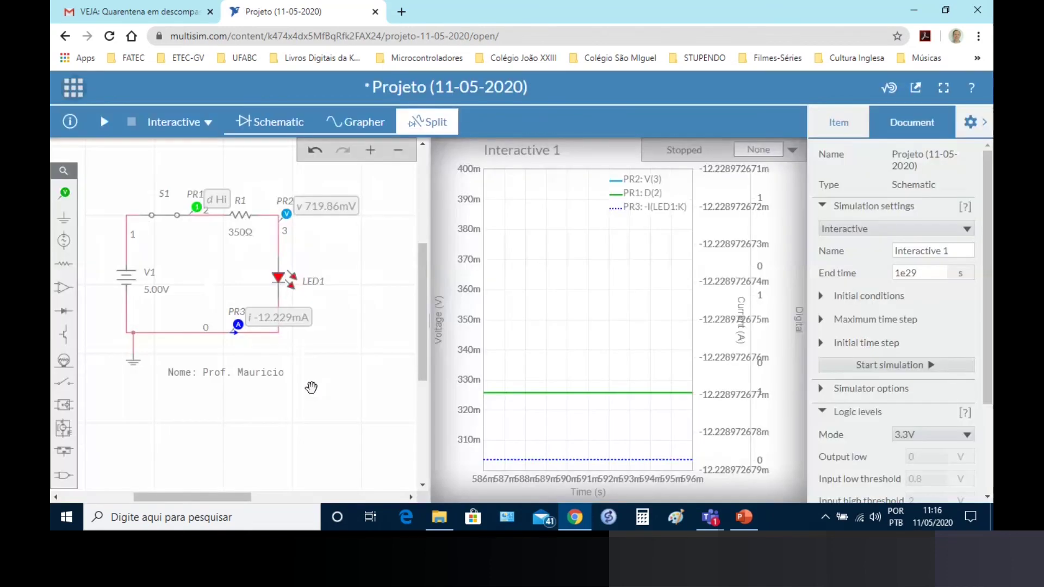
left_click(75, 94)
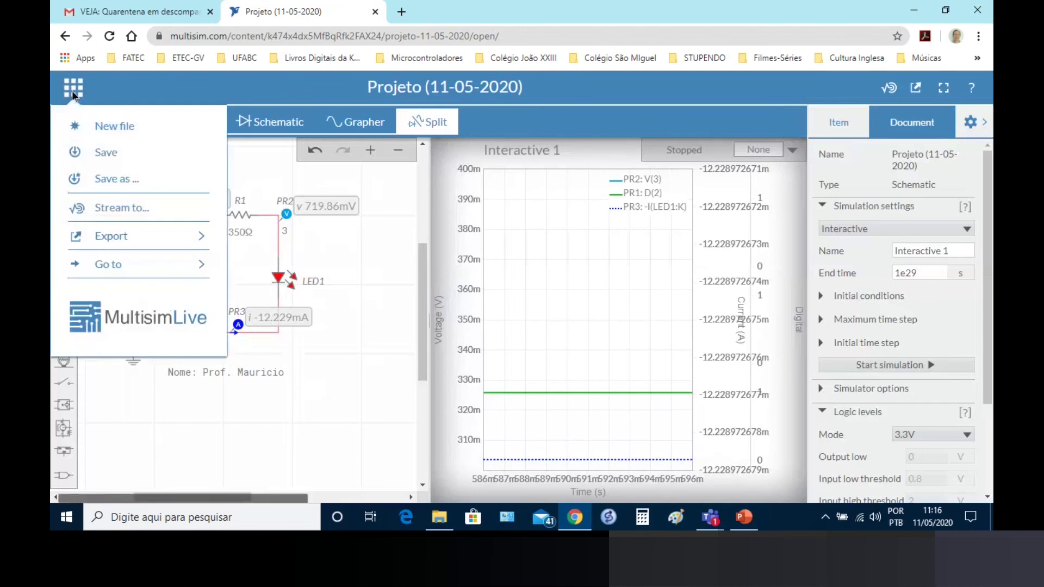
left_click(144, 236)
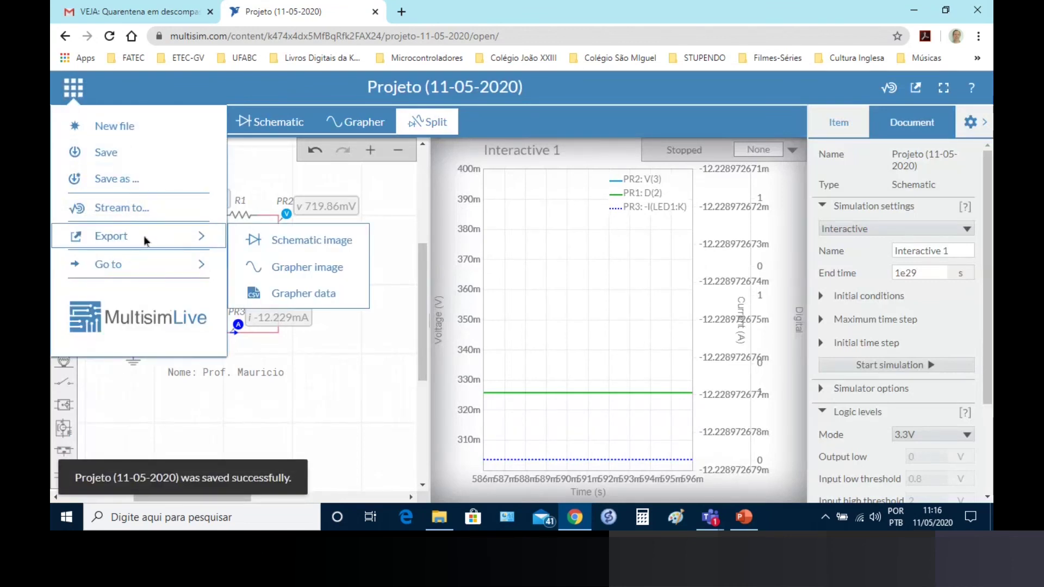
left_click(304, 245)
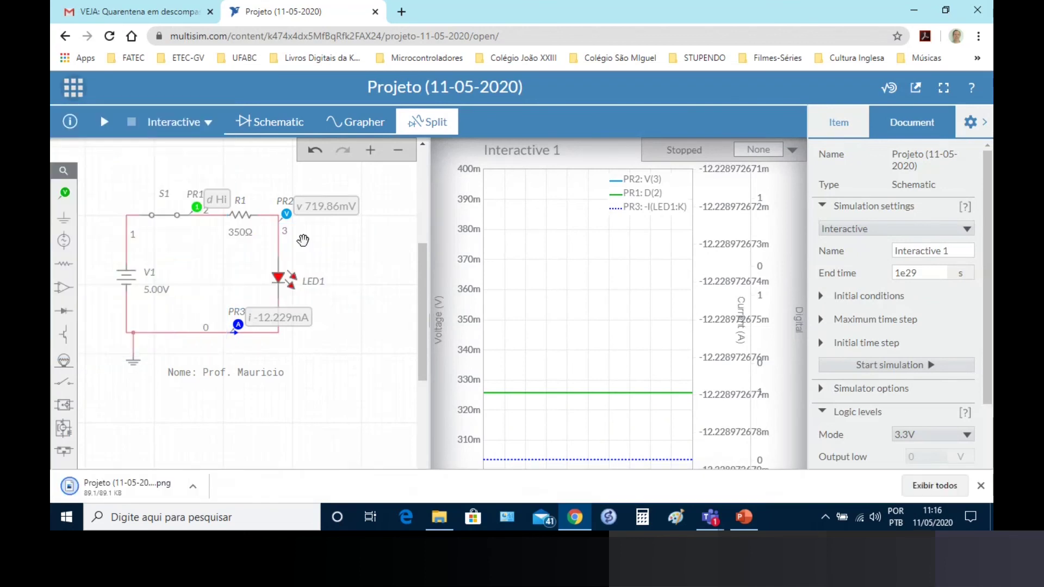
Step: Open the newly exported schematic image in Photos, check the name label in it, and return to the circuit
left_click(146, 497)
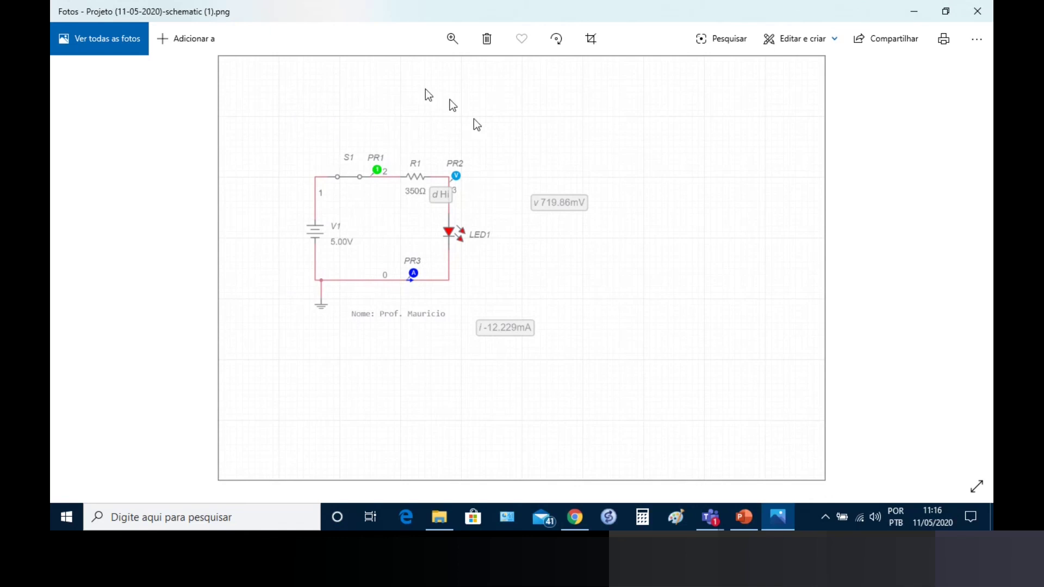
left_click(977, 12)
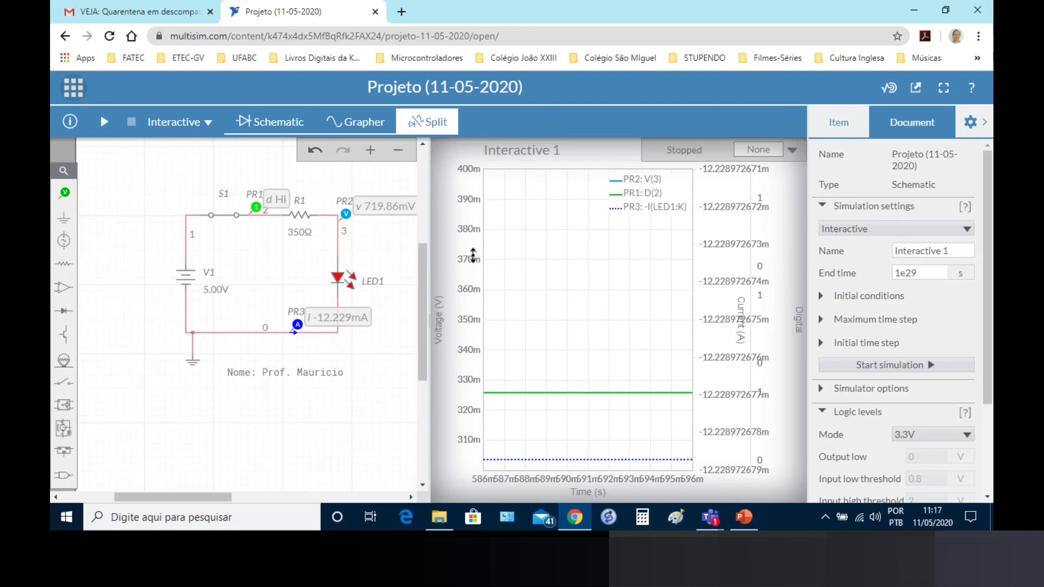
left_click(433, 321)
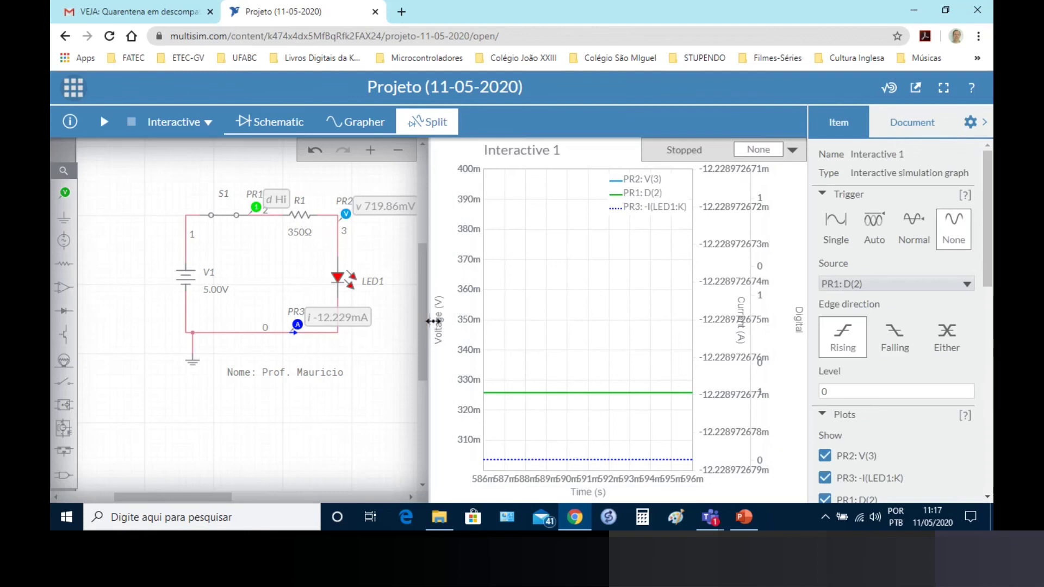